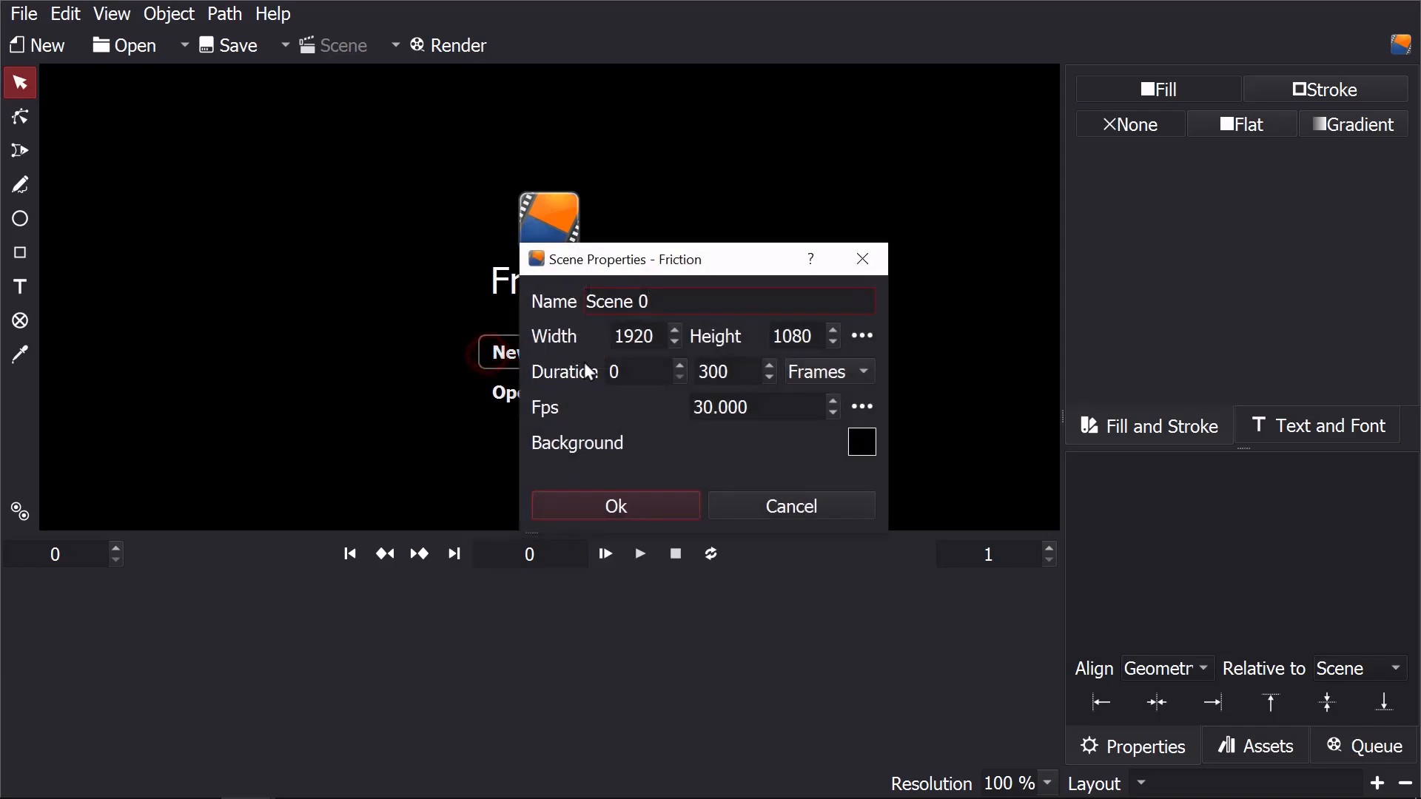
Step: Set the new scene's duration to 60 frames
{"action": "double_click", "coordinate": [746, 372]}
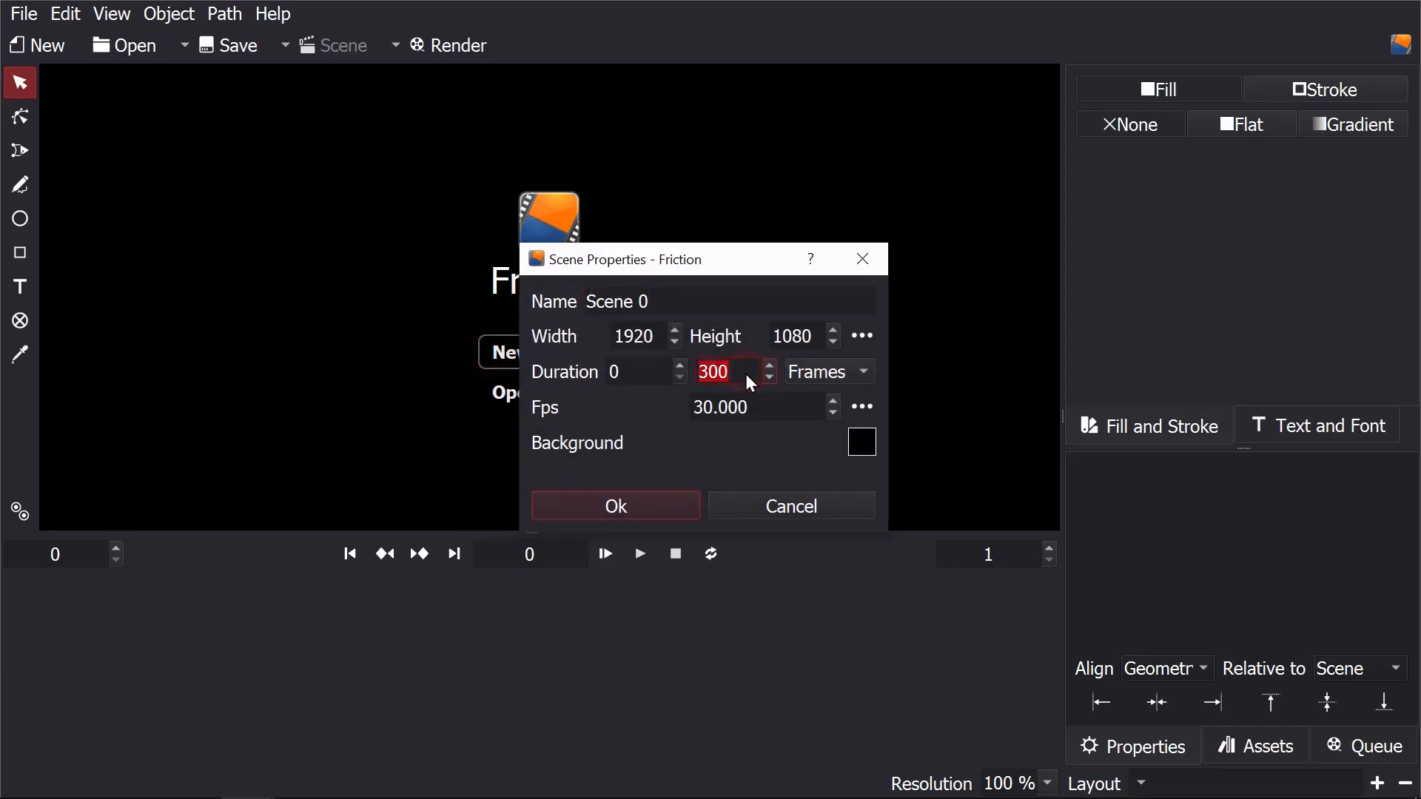
{"action": "type", "text": "69"}
{"action": "key", "text": "BackSpace"}
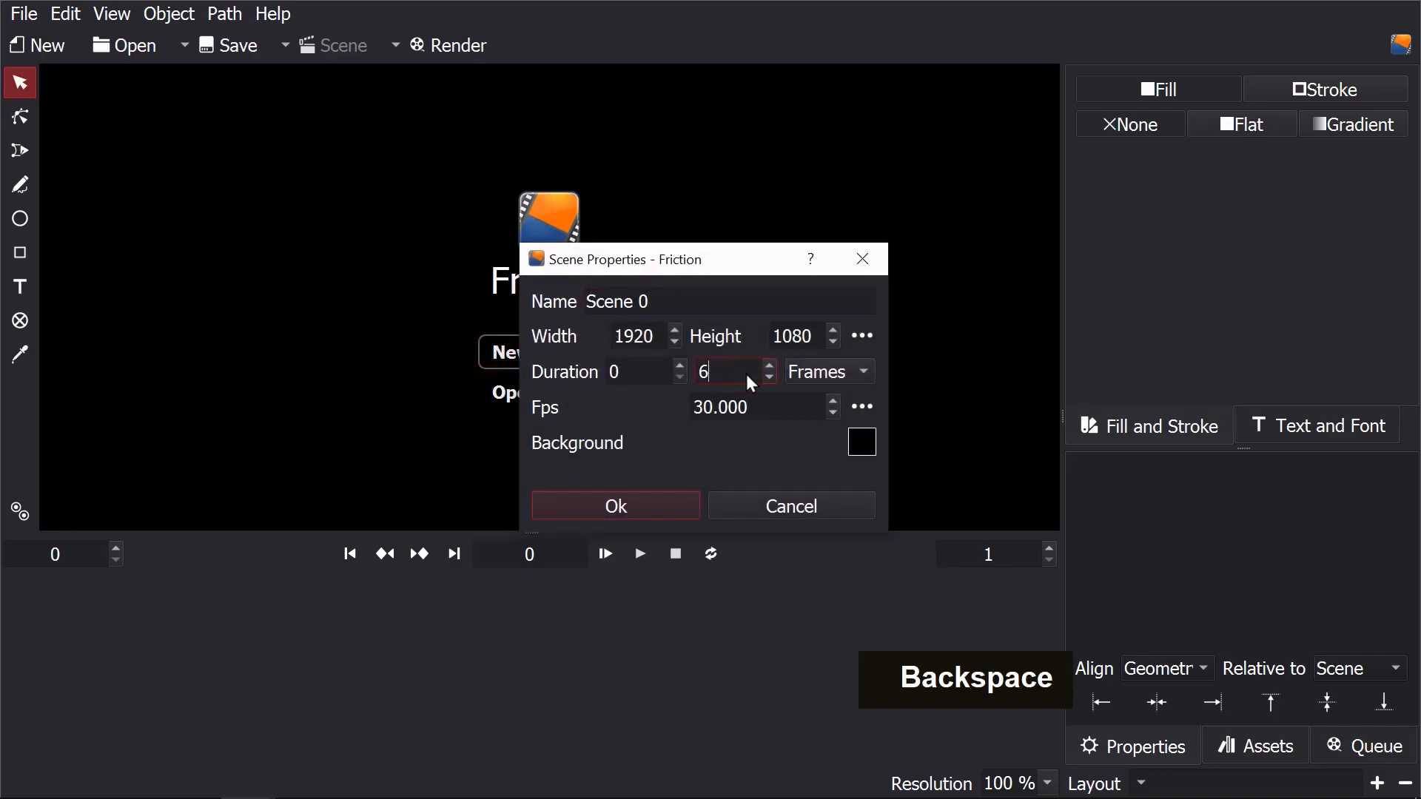
{"action": "type", "text": "0"}
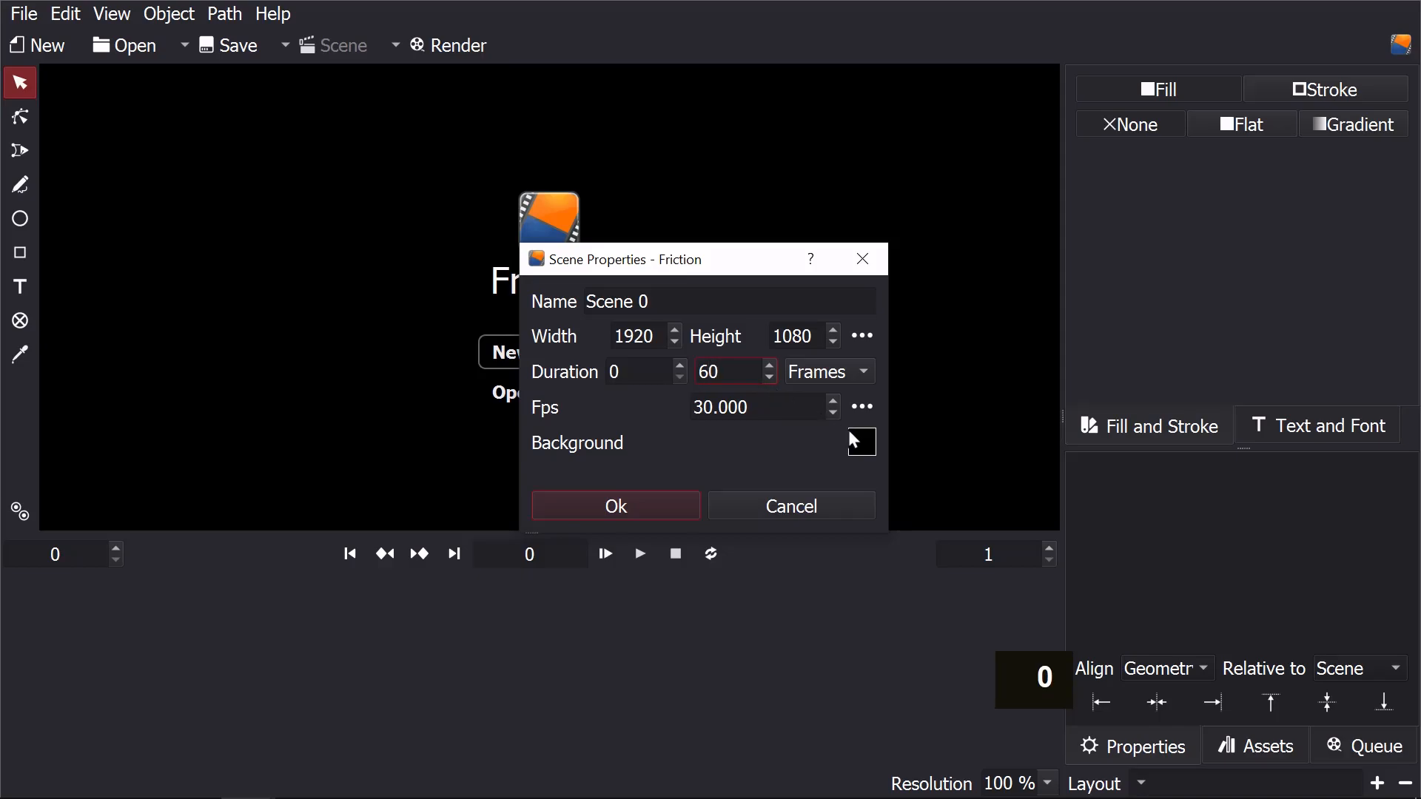
Step: Set the scene's background colour to white (#ffffff) and create the scene
{"action": "left_click", "coordinate": [866, 439]}
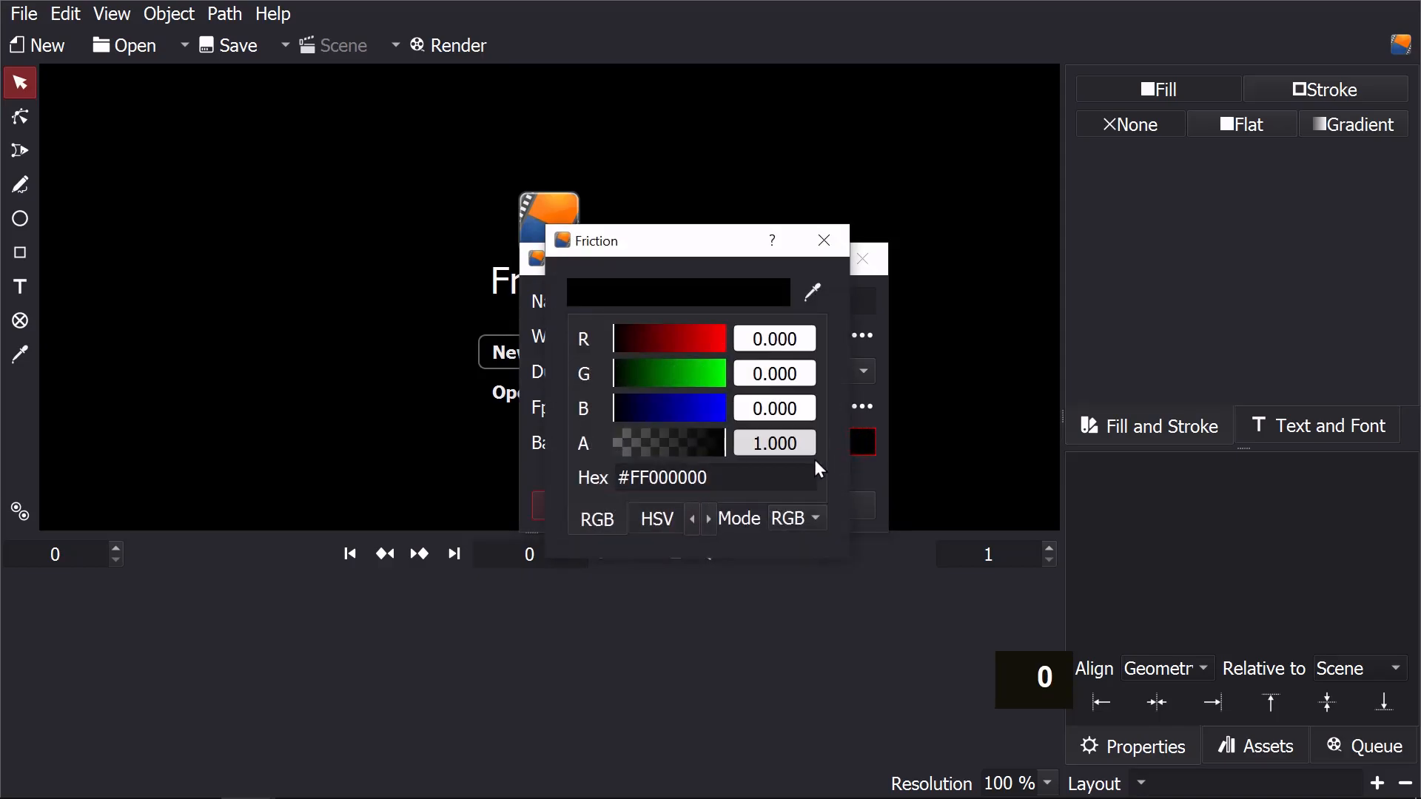
{"action": "left_click", "coordinate": [665, 518]}
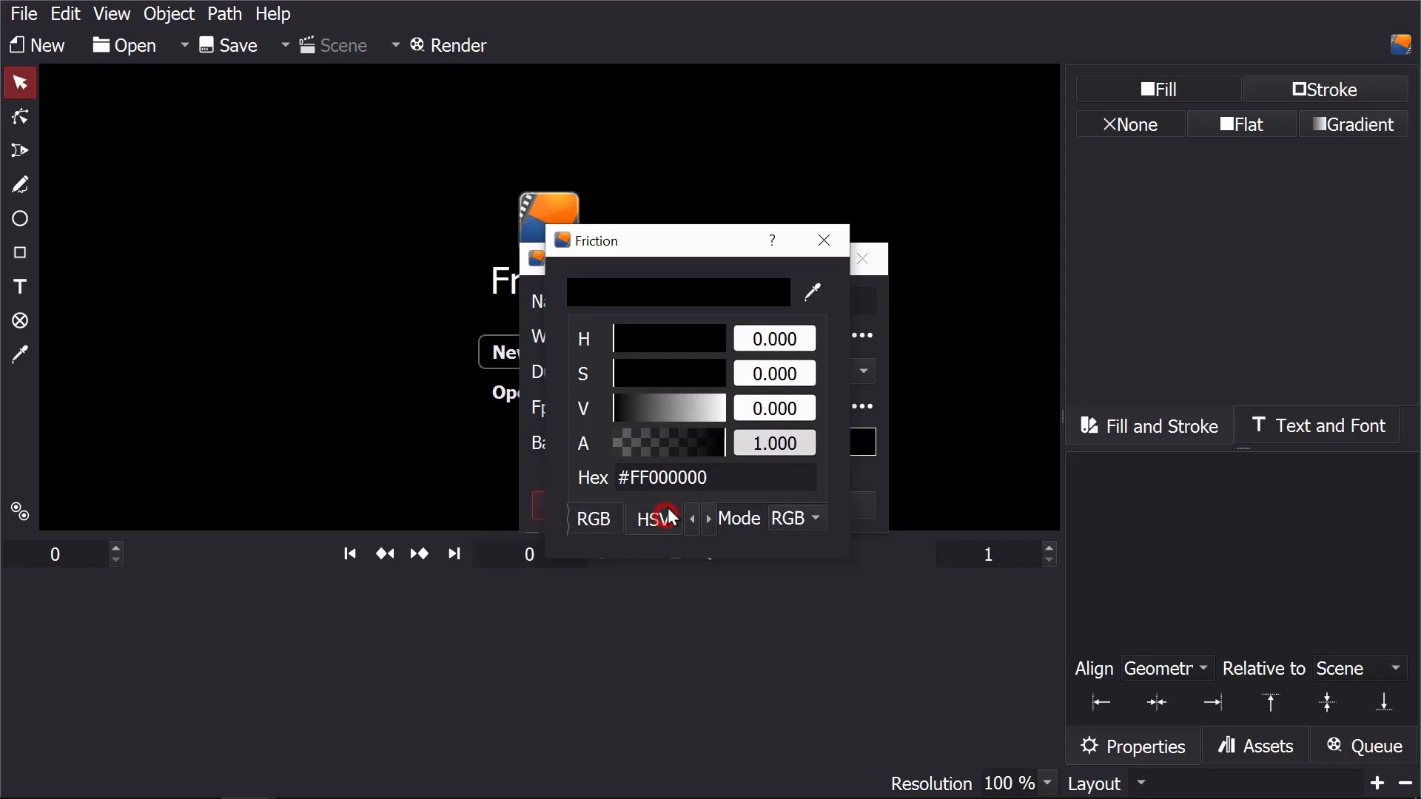
{"action": "left_click", "coordinate": [704, 413]}
{"action": "left_click_drag", "start_coordinate": [707, 413], "coordinate": [726, 411]}
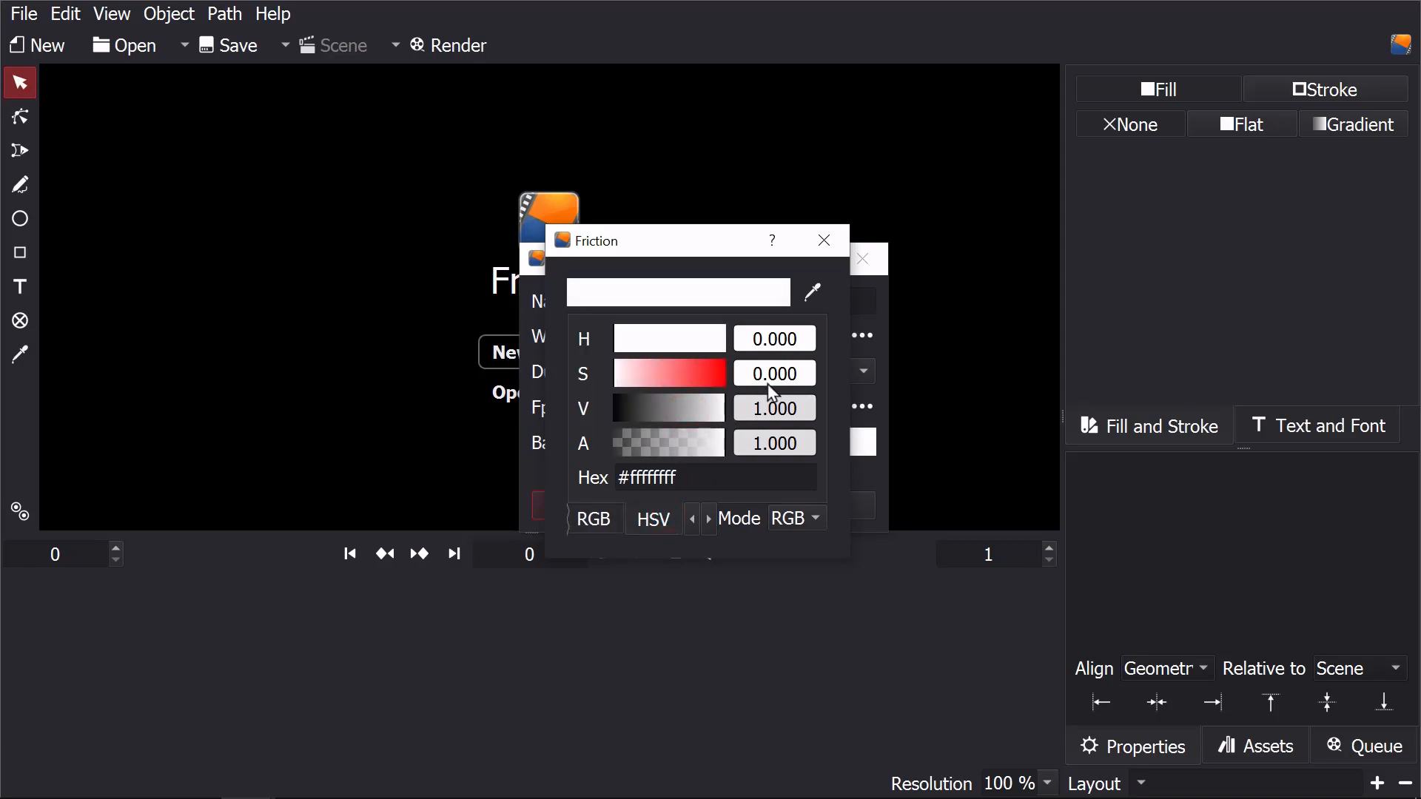
{"action": "left_click", "coordinate": [827, 241]}
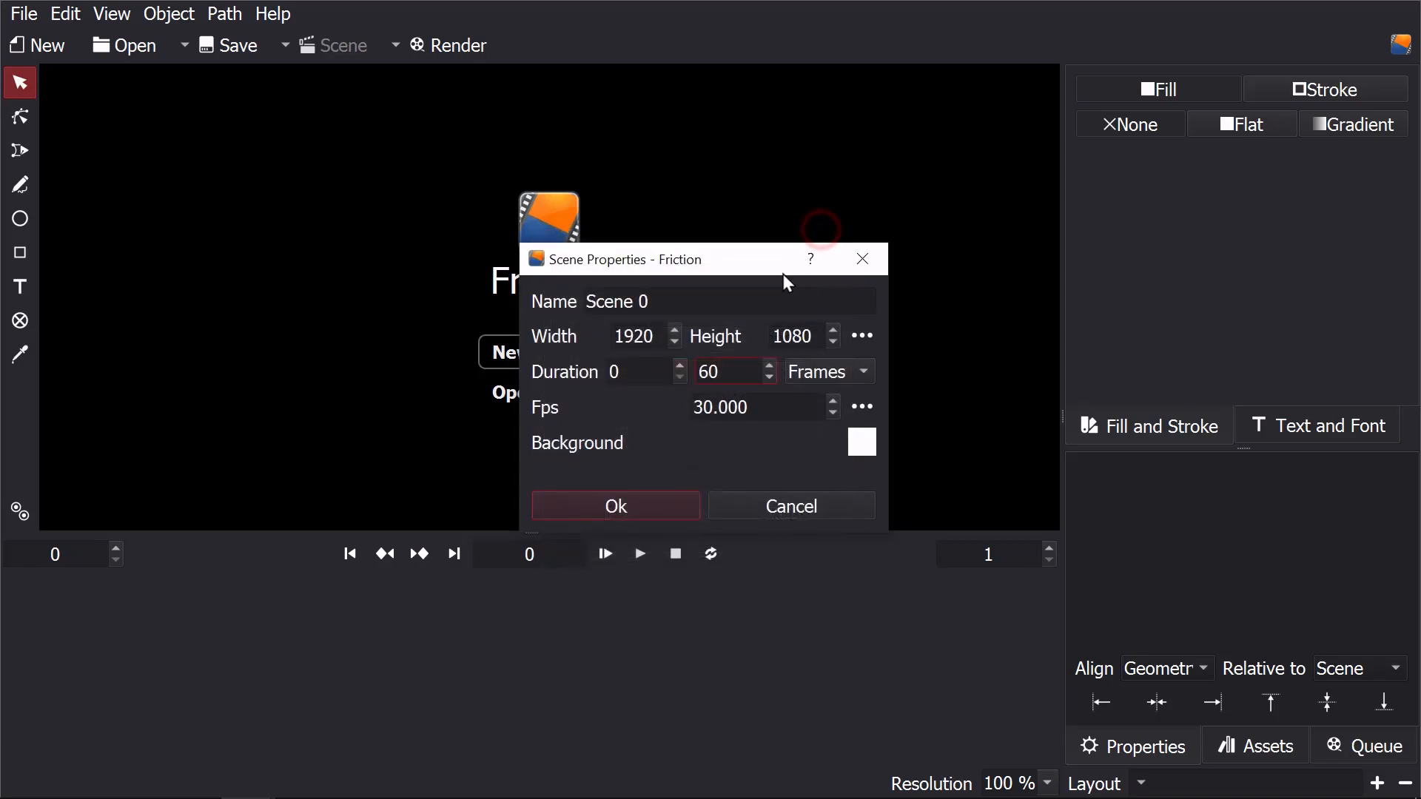
{"action": "left_click", "coordinate": [580, 506]}
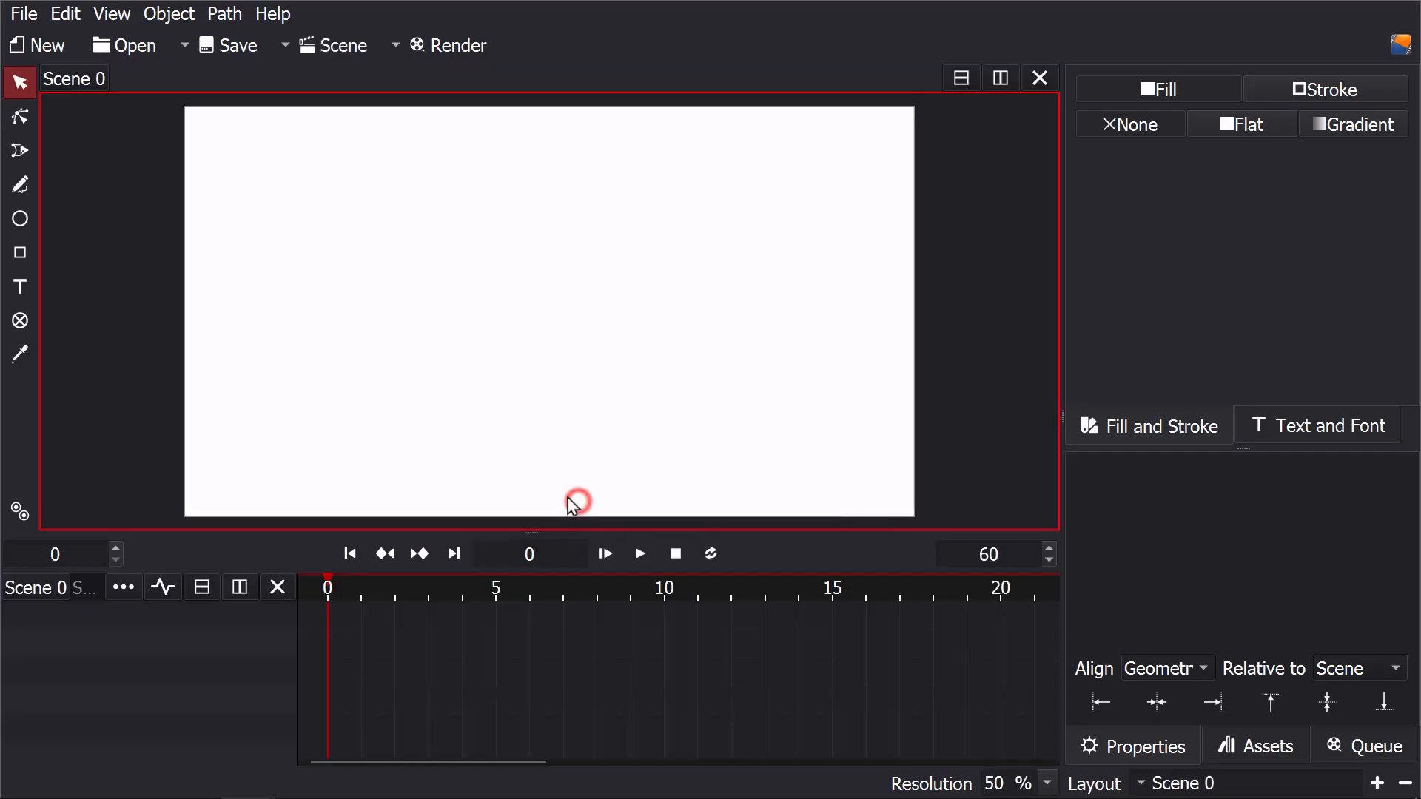
Step: Draw a circle with a radius of about 239 left of the scene's centre and set its stroke width to 40.3
{"action": "left_click", "coordinate": [23, 220]}
{"action": "left_click_drag", "start_coordinate": [458, 317], "coordinate": [525, 381]}
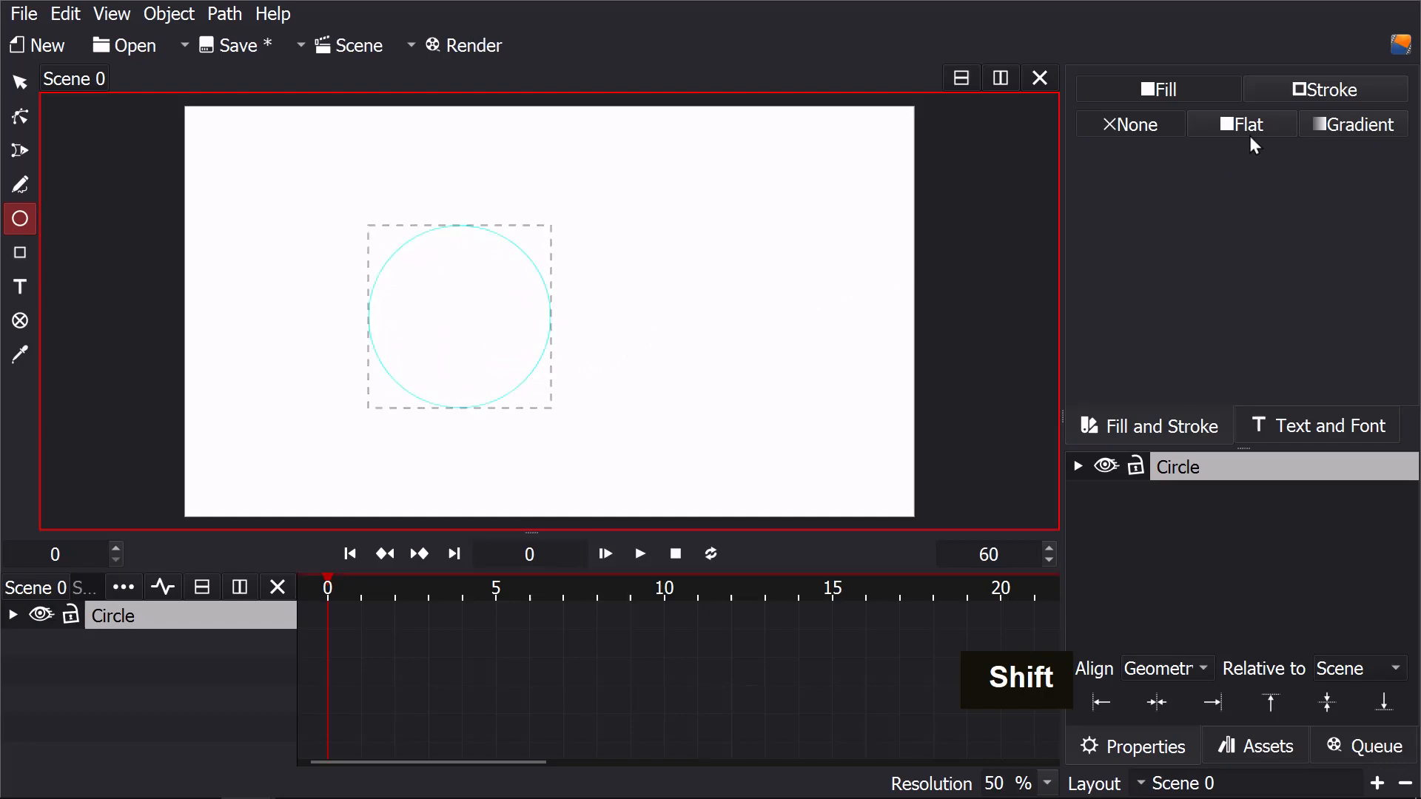
{"action": "left_click", "coordinate": [1381, 90]}
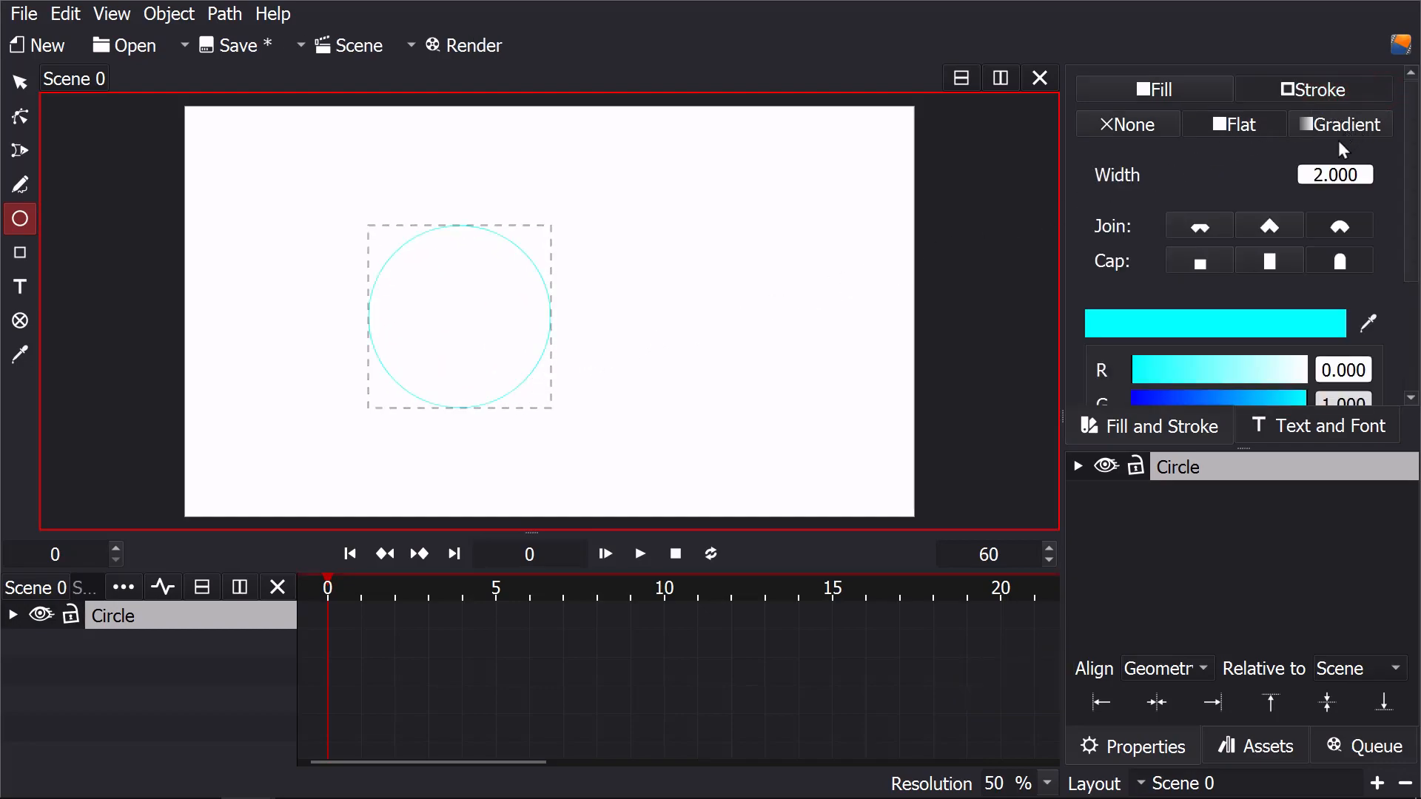
{"action": "left_click_drag", "start_coordinate": [1325, 174], "coordinate": [1378, 174]}
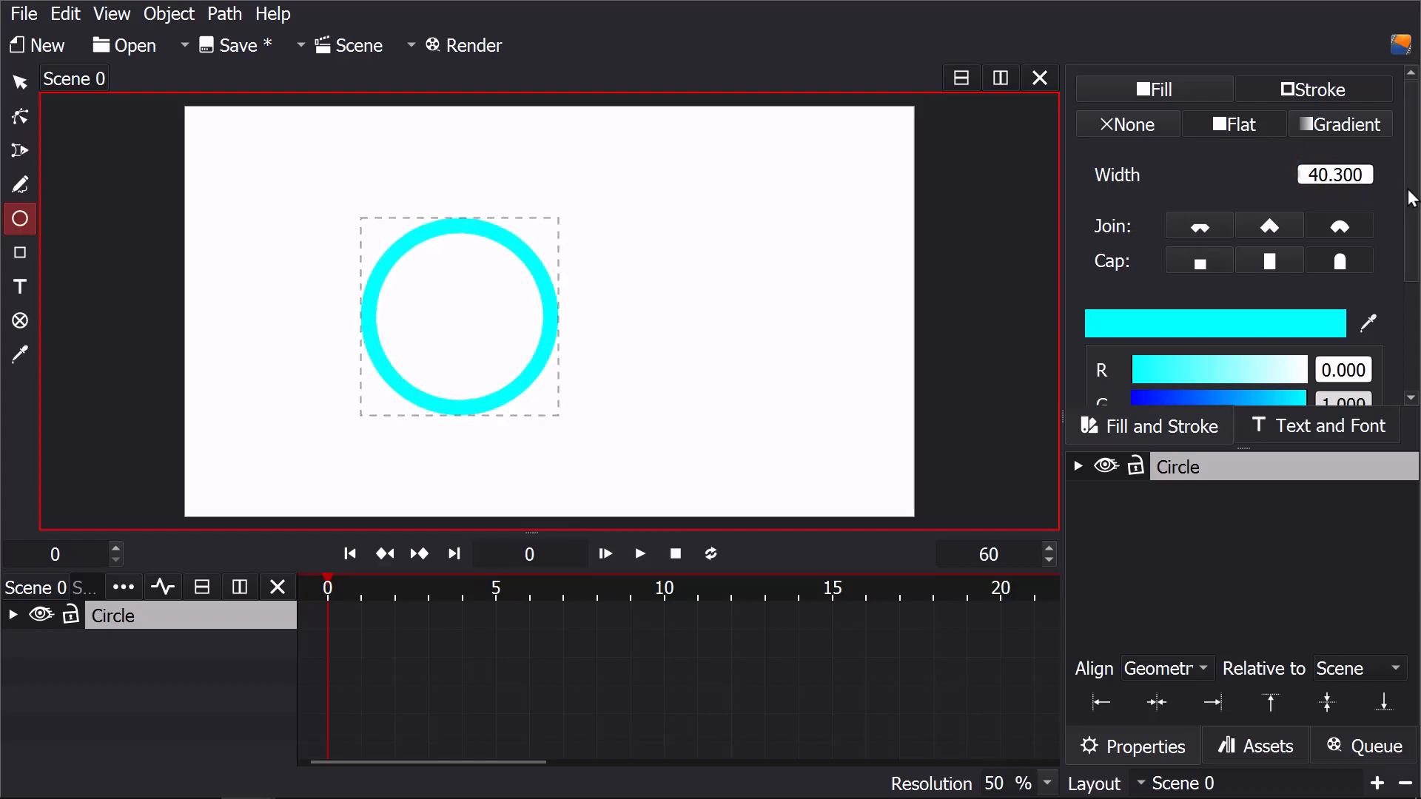
Step: Change the circle's stroke colour to black
{"action": "scroll", "coordinate": [1411, 198], "scroll_direction": "down", "scroll_amount": 3}
{"action": "left_click_drag", "start_coordinate": [1251, 285], "coordinate": [1110, 278]}
{"action": "left_click_drag", "start_coordinate": [1186, 315], "coordinate": [1110, 315]}
{"action": "scroll", "coordinate": [1414, 279], "scroll_direction": "up", "scroll_amount": 3}
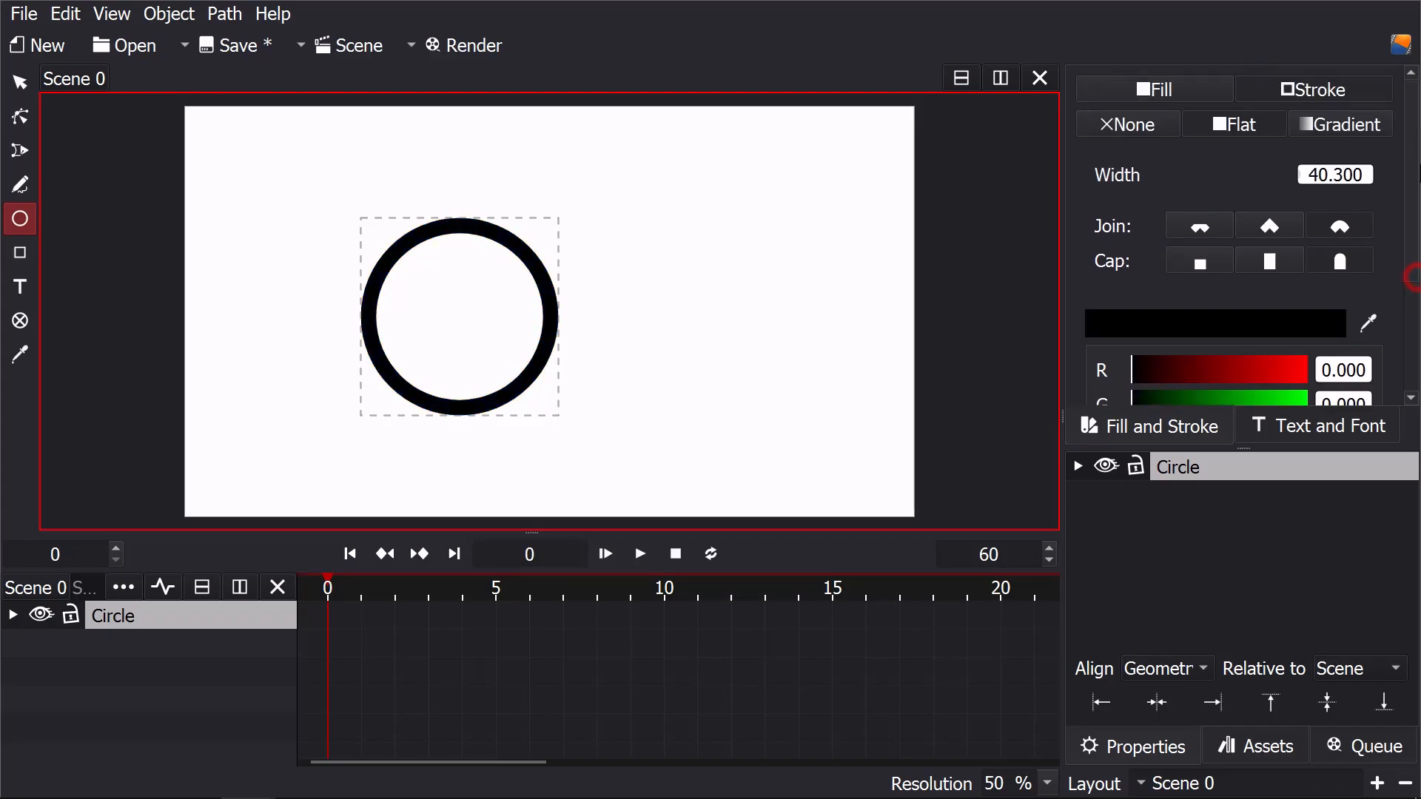
Step: Give the circle a flat orange fill with the hex colour #ffe35f00
{"action": "left_click", "coordinate": [1173, 85]}
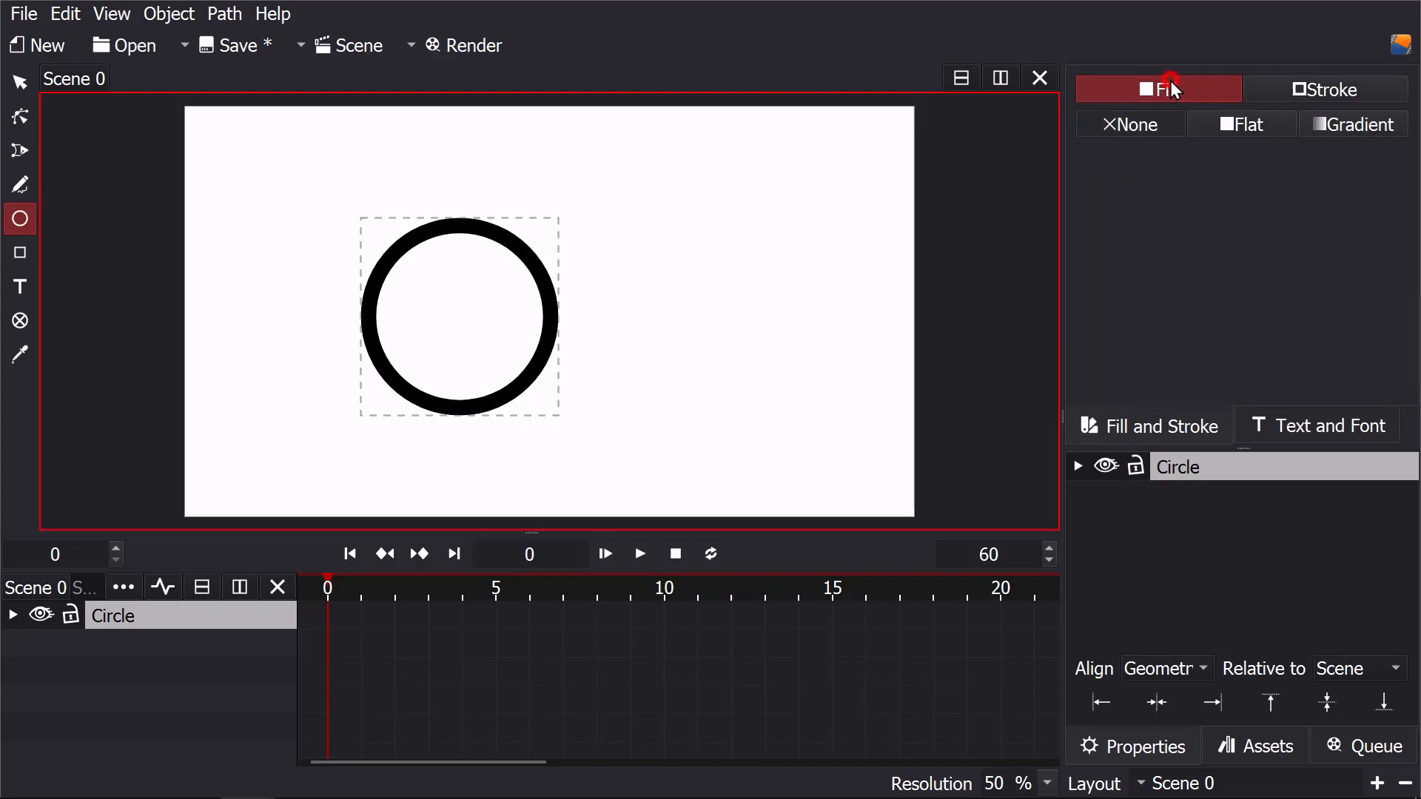
{"action": "left_click", "coordinate": [1226, 122]}
{"action": "left_click", "coordinate": [1240, 350]}
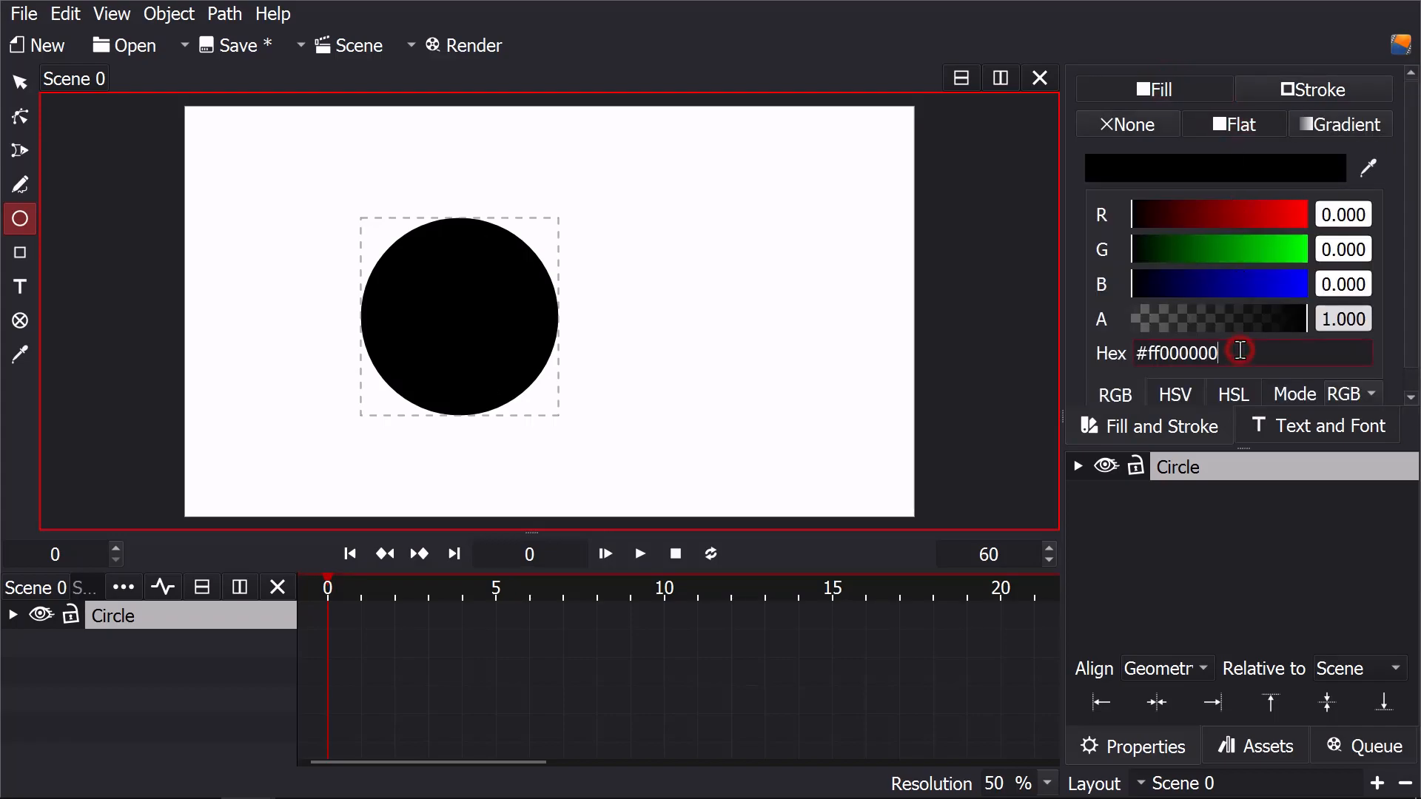
{"action": "key", "text": "BackSpace"}
{"action": "key", "text": "BackSpace"}
{"action": "key", "text": "BackSpace"}
{"action": "key", "text": "BackSpace"}
{"action": "key", "text": "BackSpace"}
{"action": "key", "text": "BackSpace"}
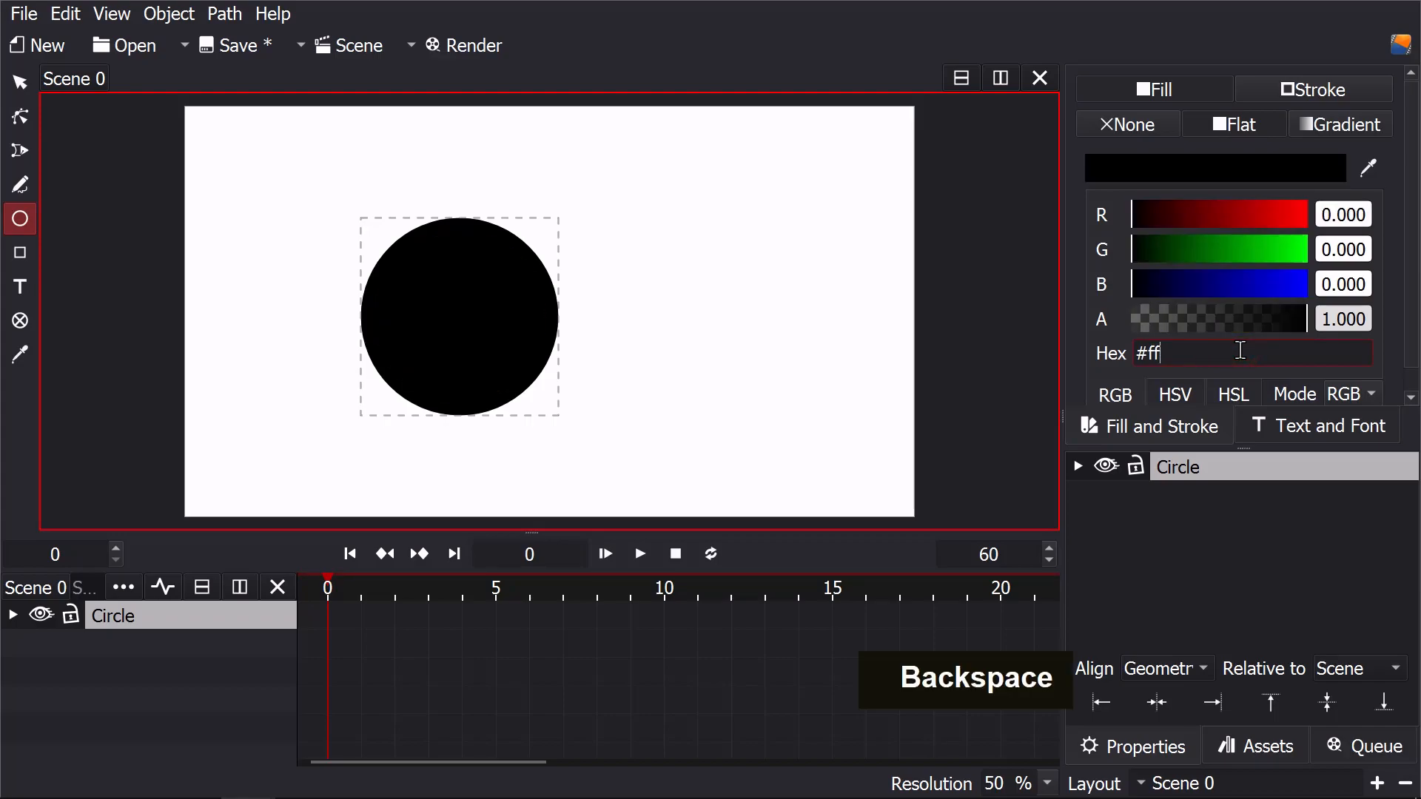
{"action": "type", "text": "e35"}
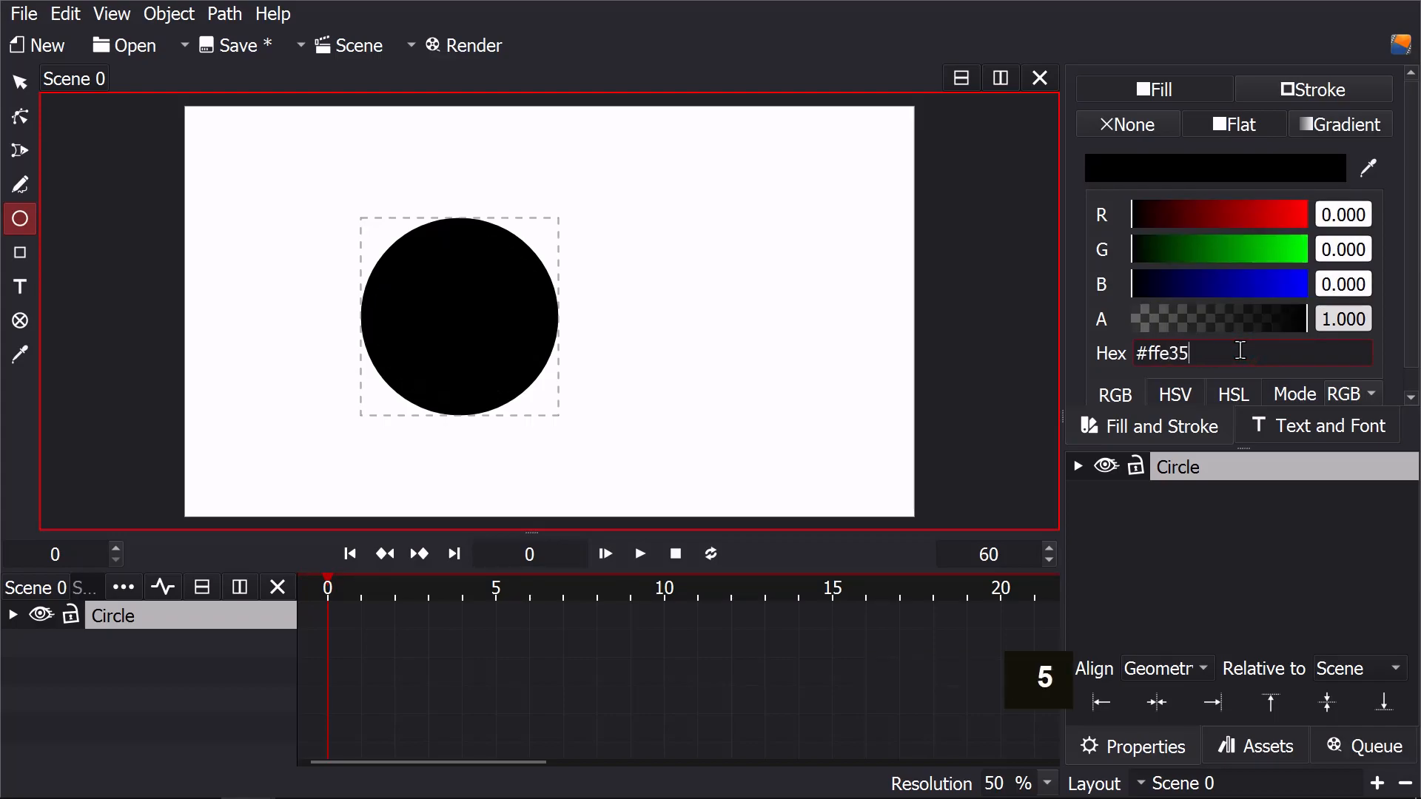
{"action": "type", "text": "f00"}
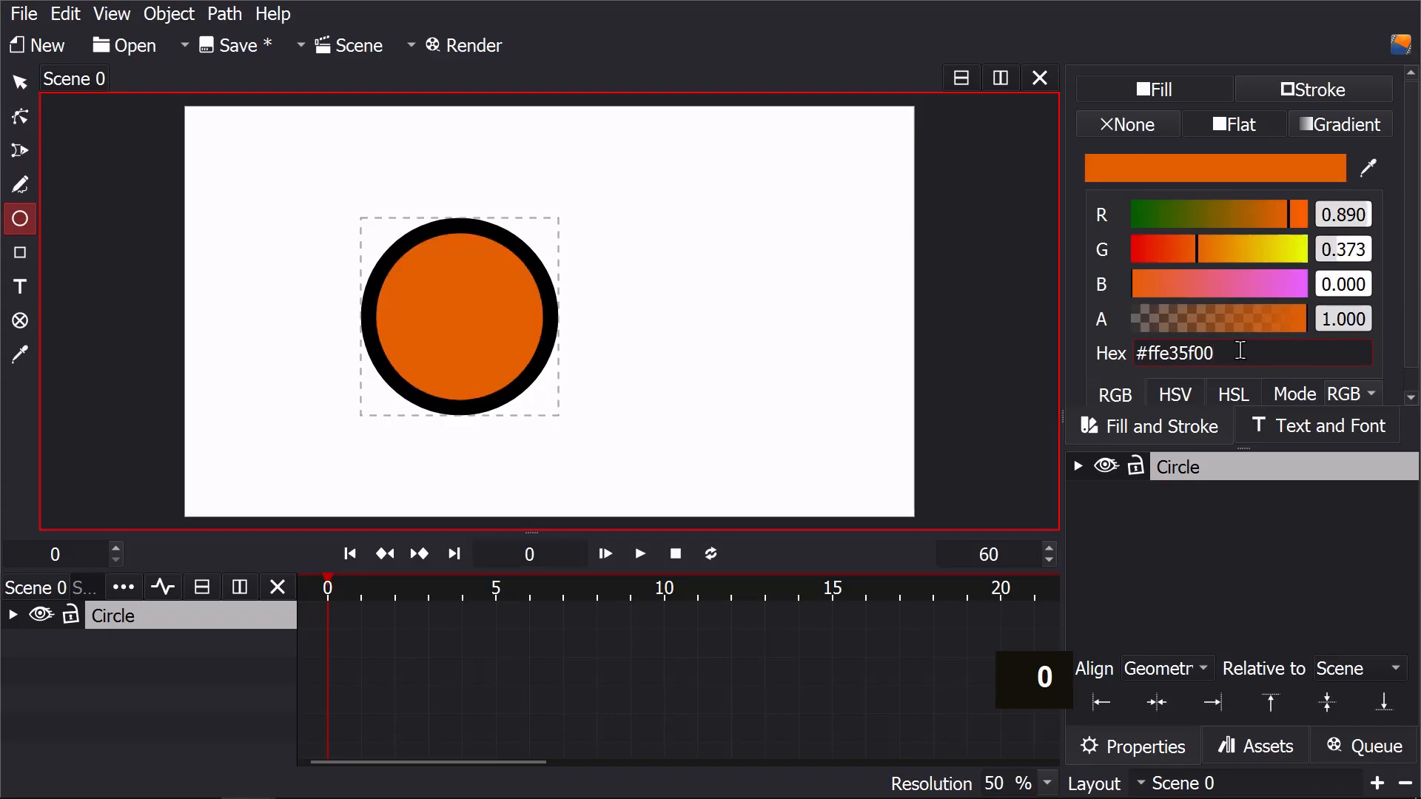
{"action": "key", "text": "Return"}
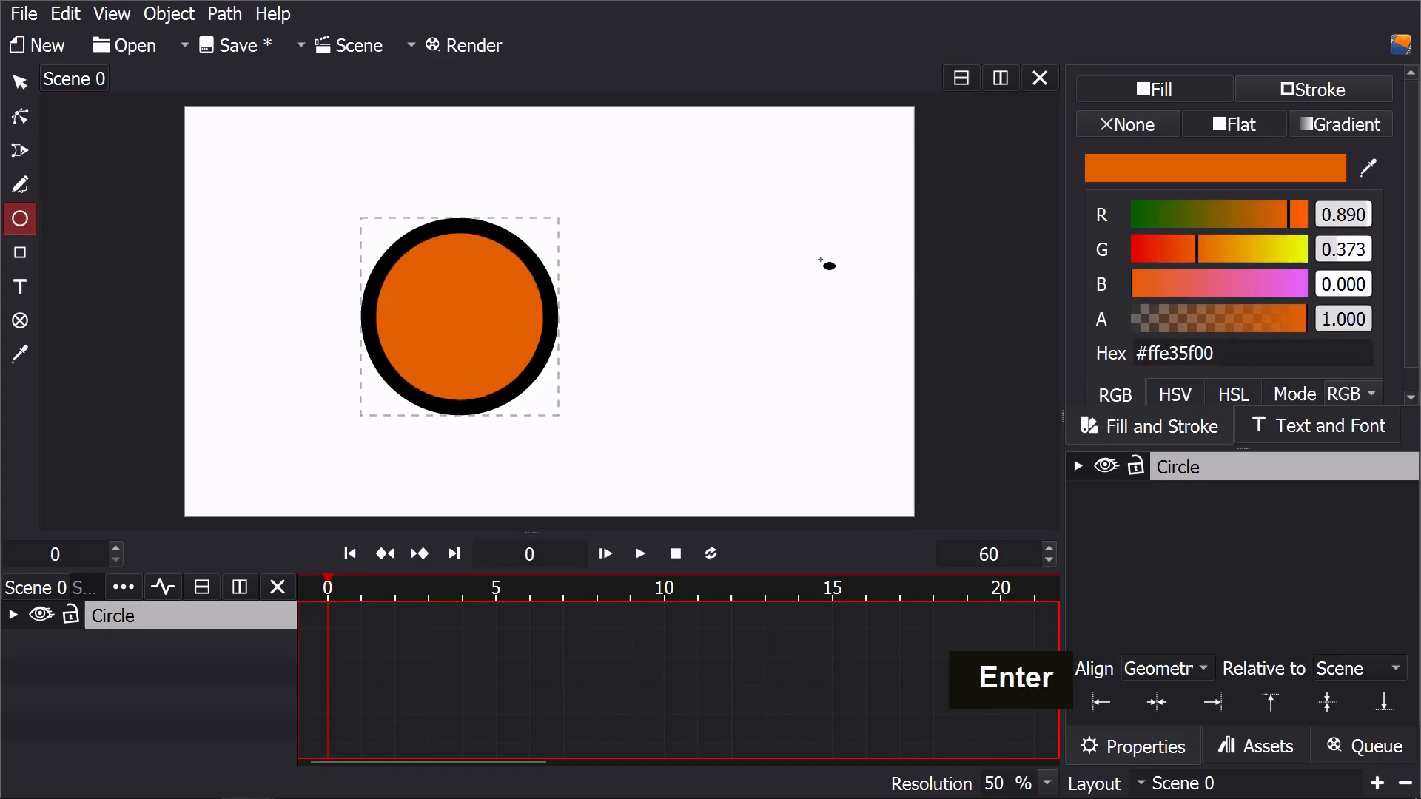
Step: Set the circle's horizontal and vertical radius to 200 and centre it horizontally and vertically in the scene
{"action": "left_click", "coordinate": [25, 90]}
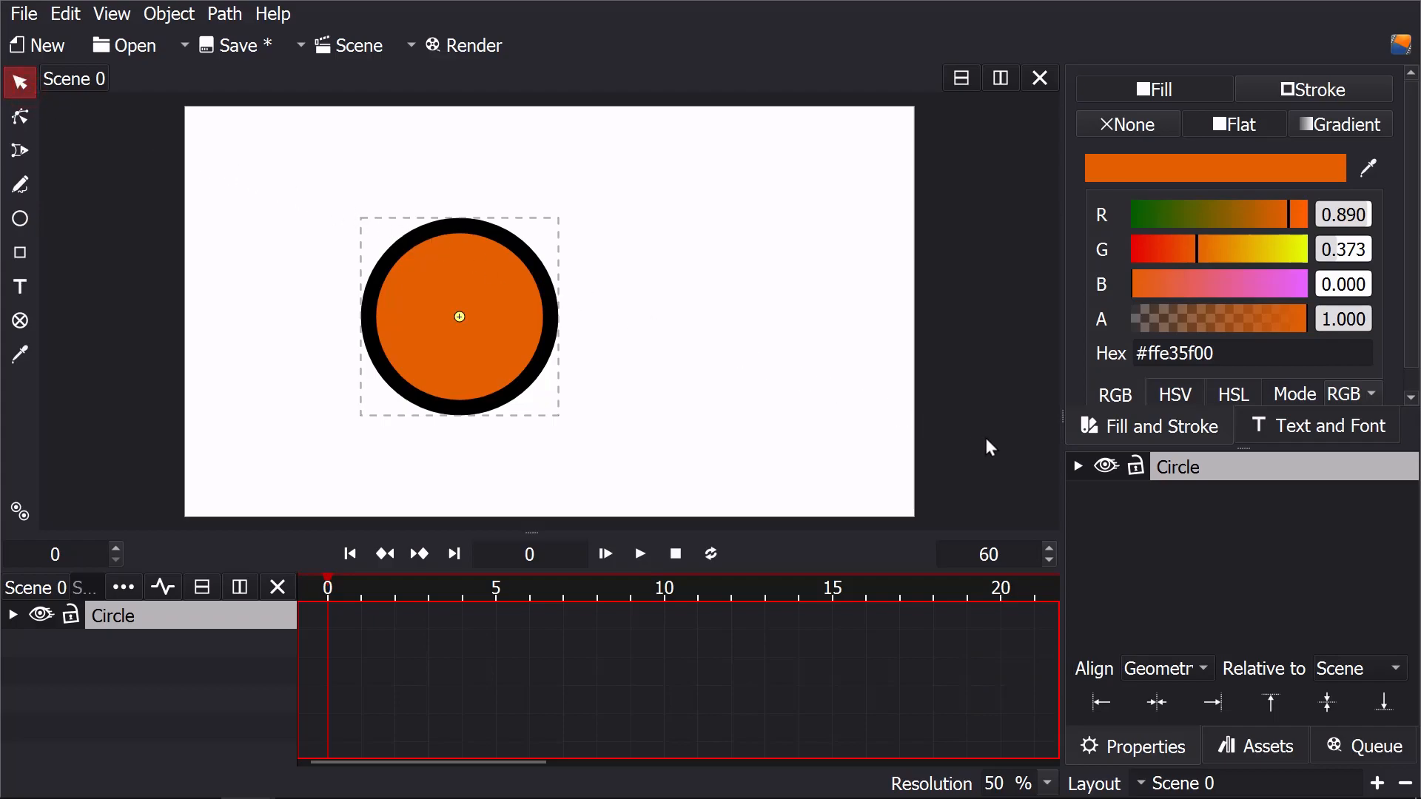
{"action": "left_click", "coordinate": [1077, 467]}
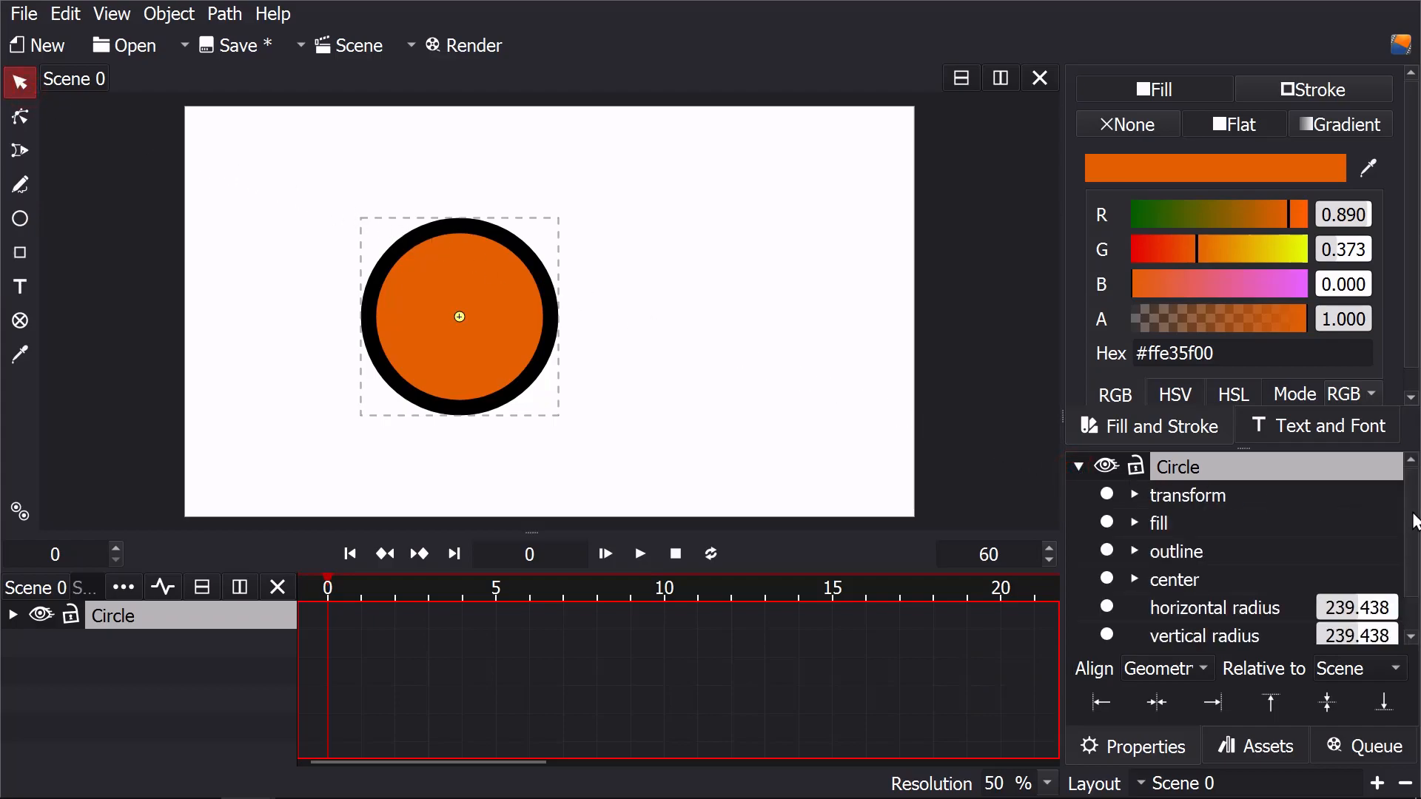
{"action": "scroll", "coordinate": [1415, 522], "scroll_direction": "down", "scroll_amount": 2}
{"action": "left_click", "coordinate": [1392, 562]}
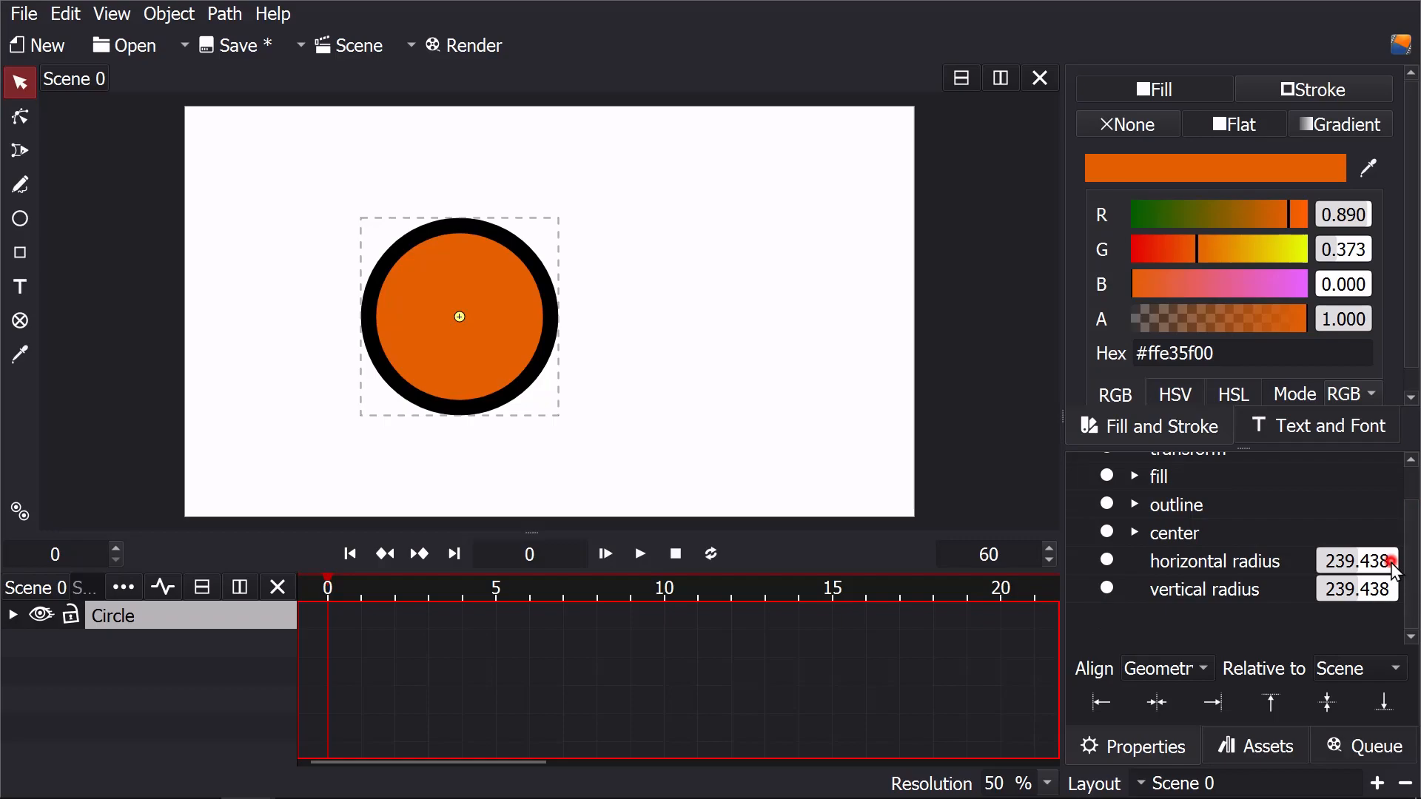
{"action": "type", "text": "200"}
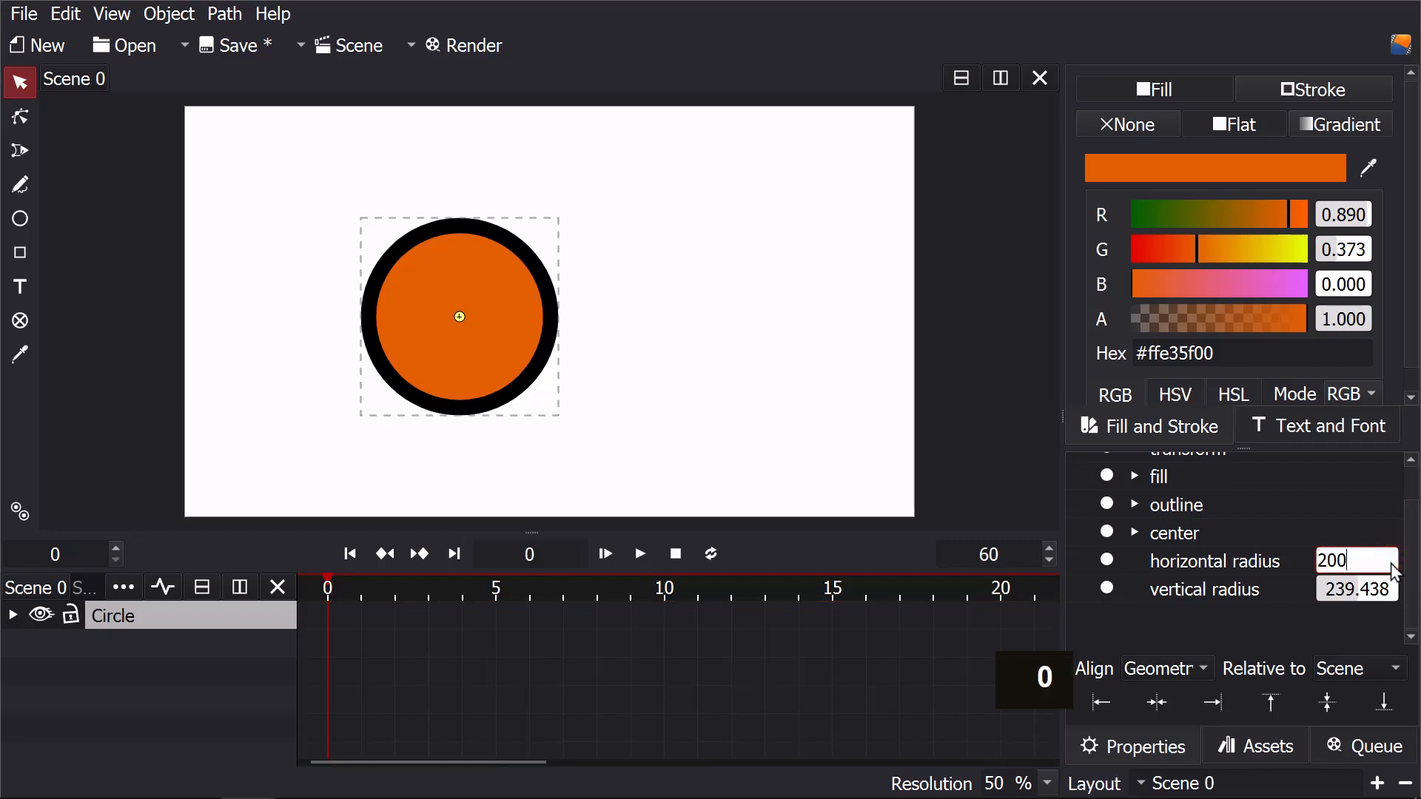
{"action": "key", "text": "Return"}
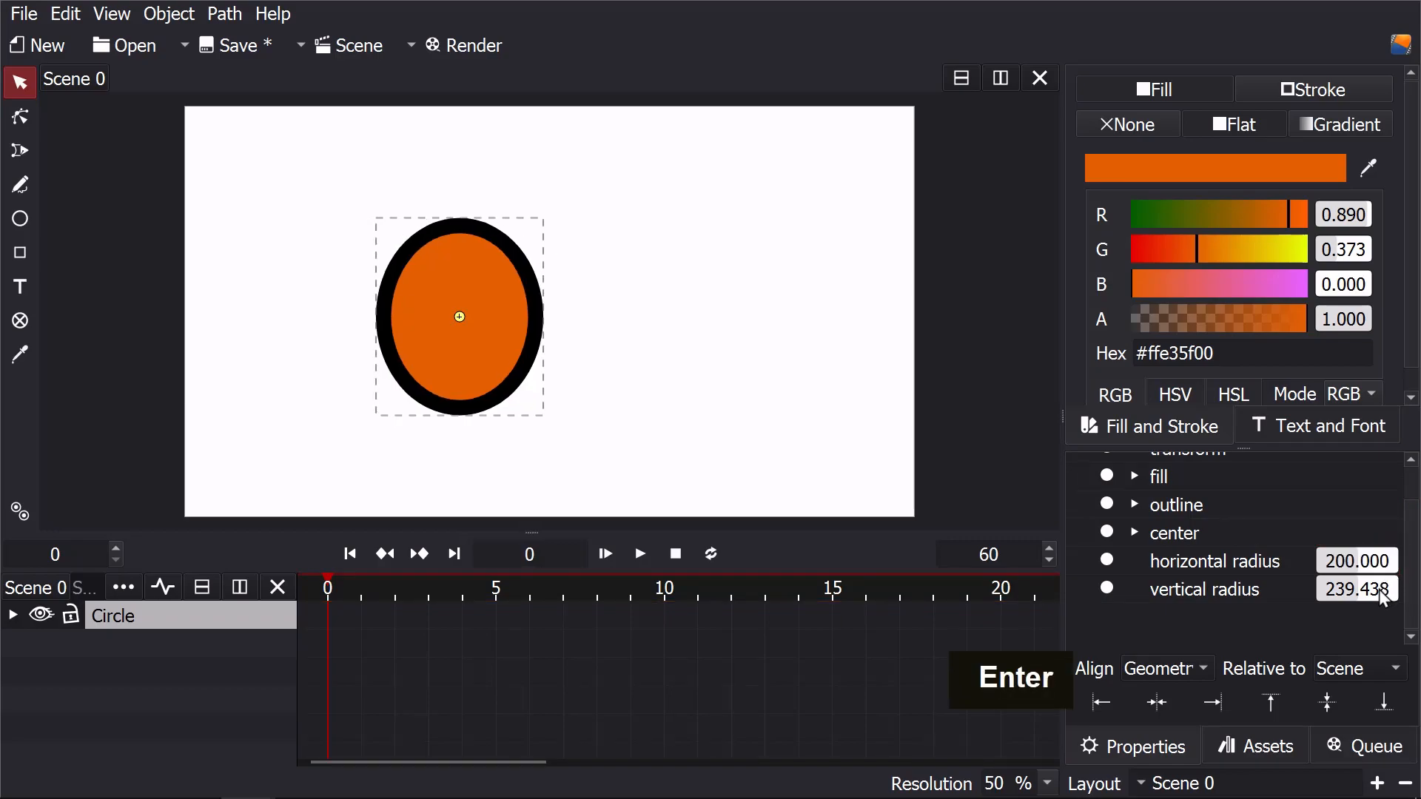
{"action": "left_click", "coordinate": [1378, 592]}
{"action": "type", "text": "20"}
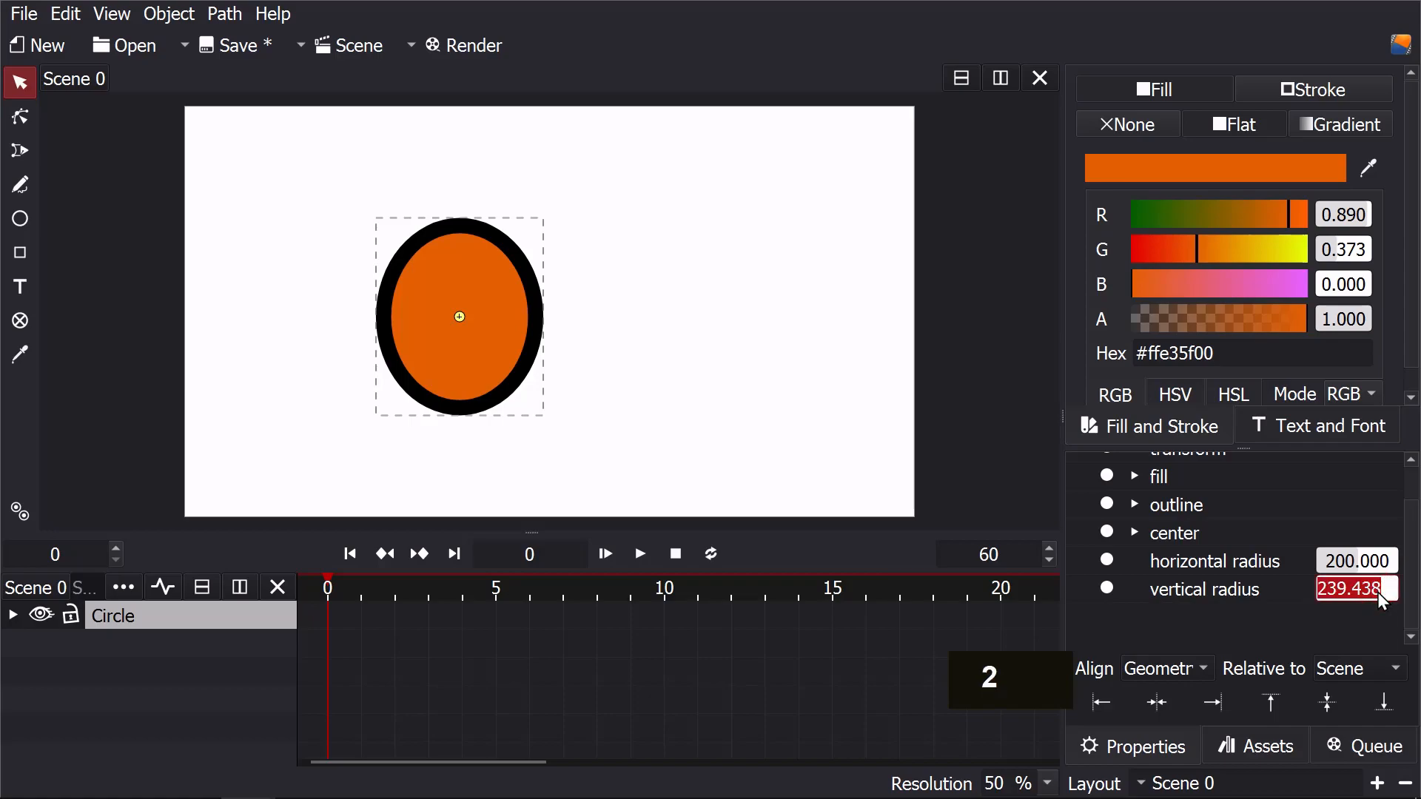
{"action": "type", "text": "0"}
{"action": "key", "text": "Return"}
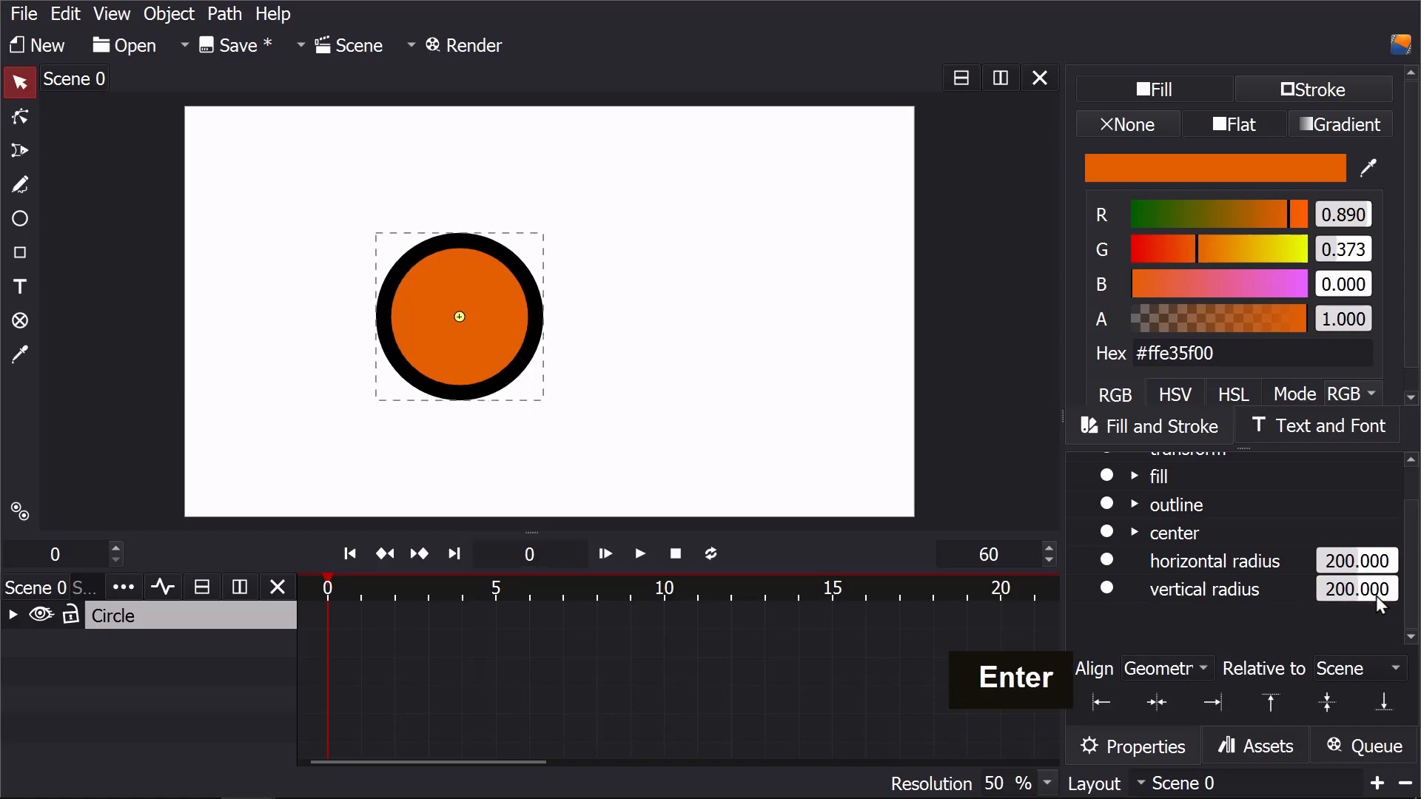
{"action": "left_click", "coordinate": [1332, 701]}
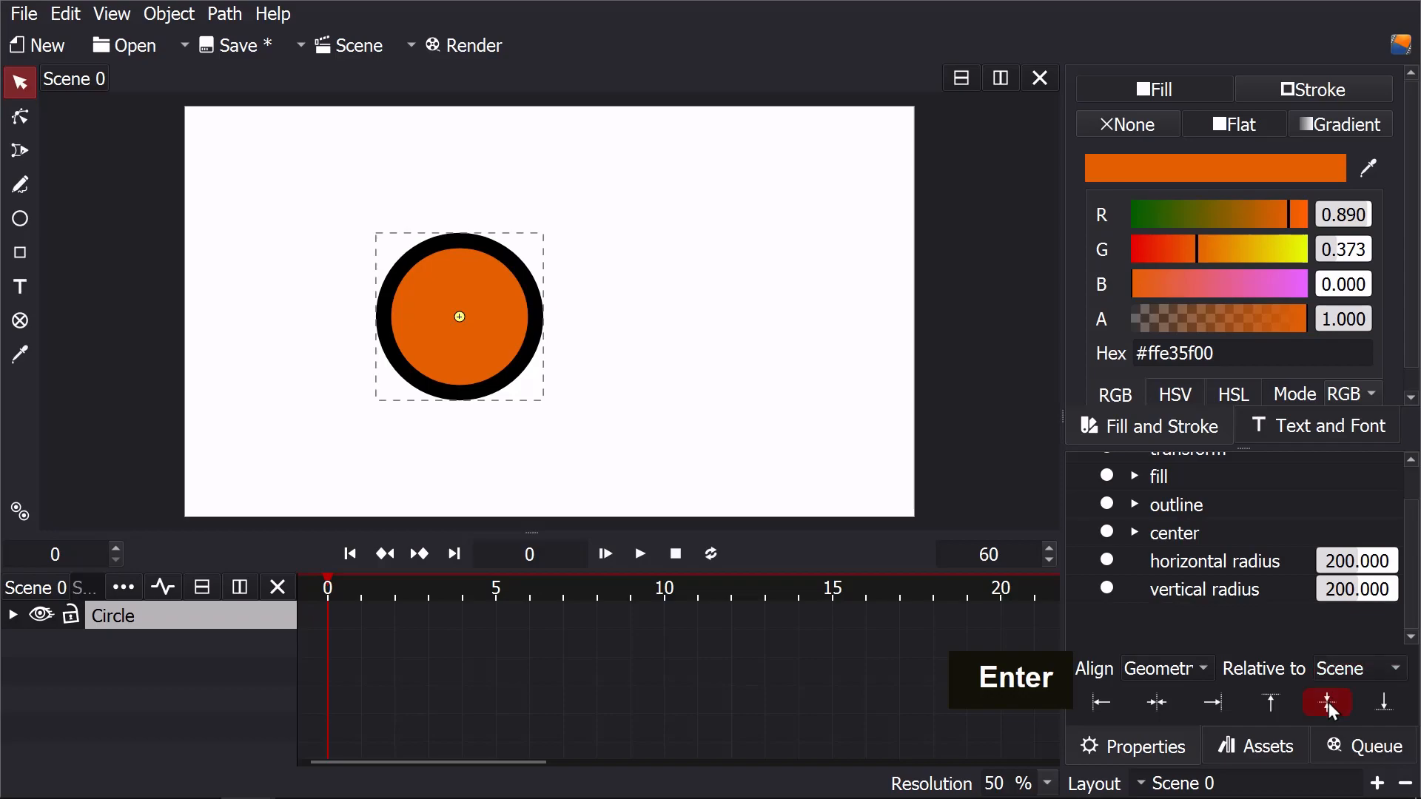
{"action": "left_click", "coordinate": [1160, 701]}
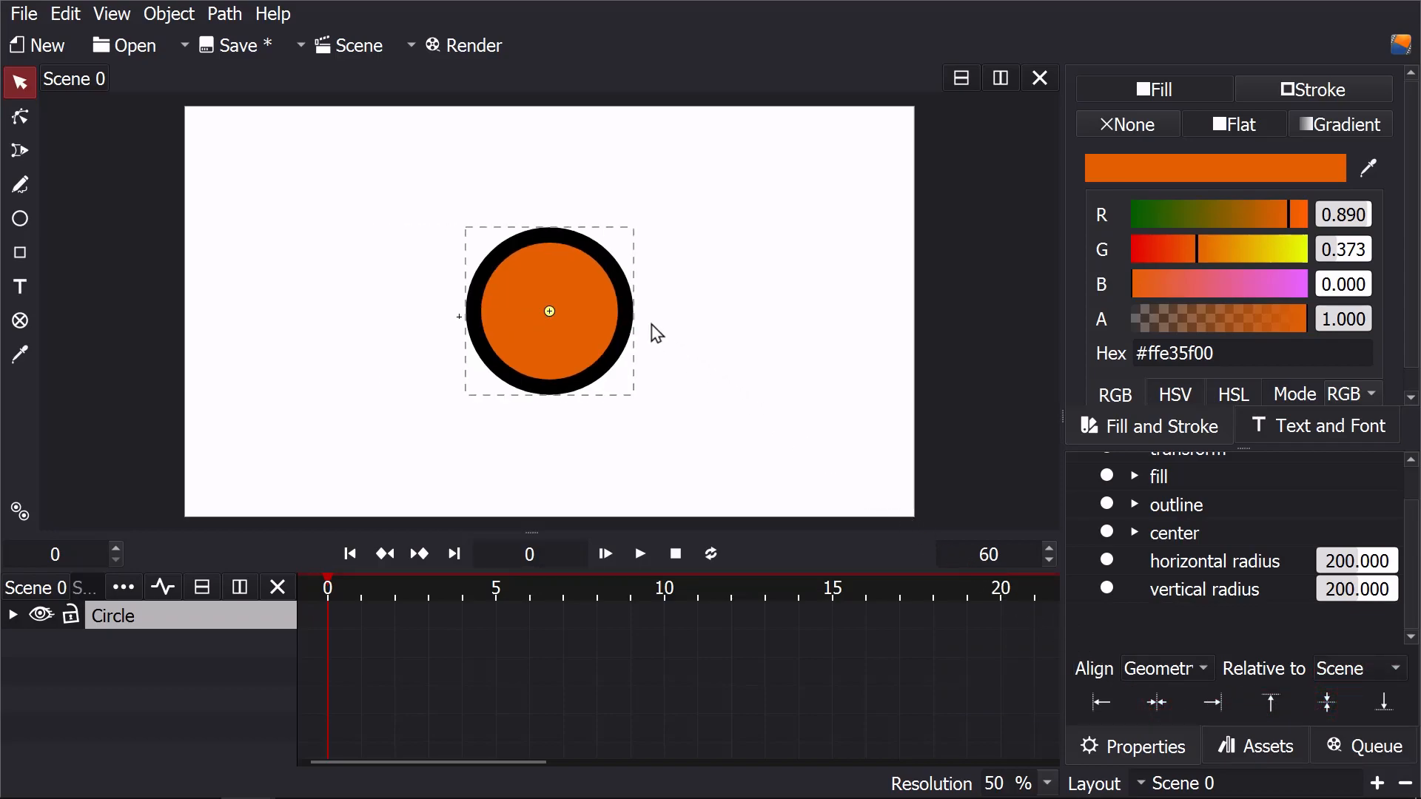
Step: Convert the circle to a path and delete the original Circle object
{"action": "left_click", "coordinate": [231, 17]}
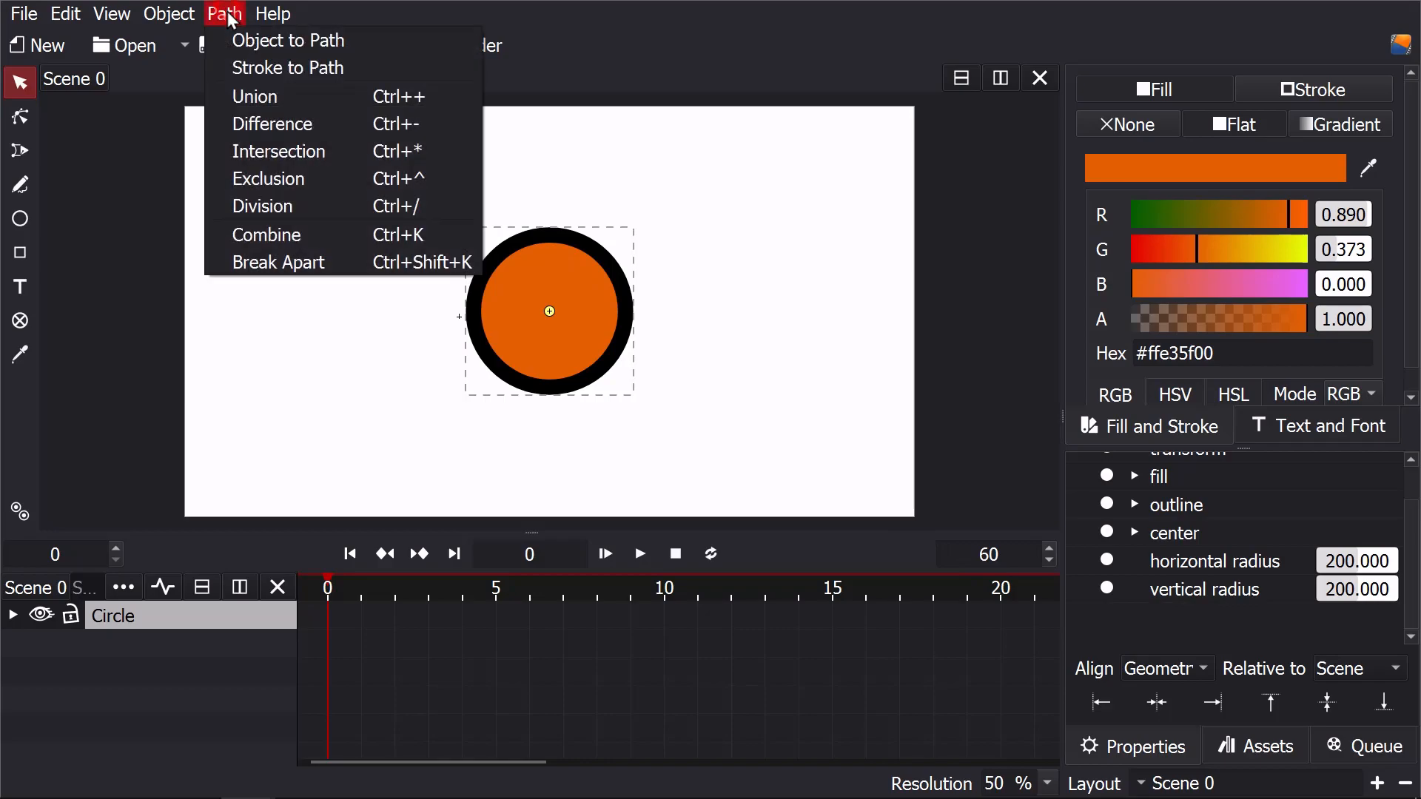
{"action": "left_click", "coordinate": [232, 39]}
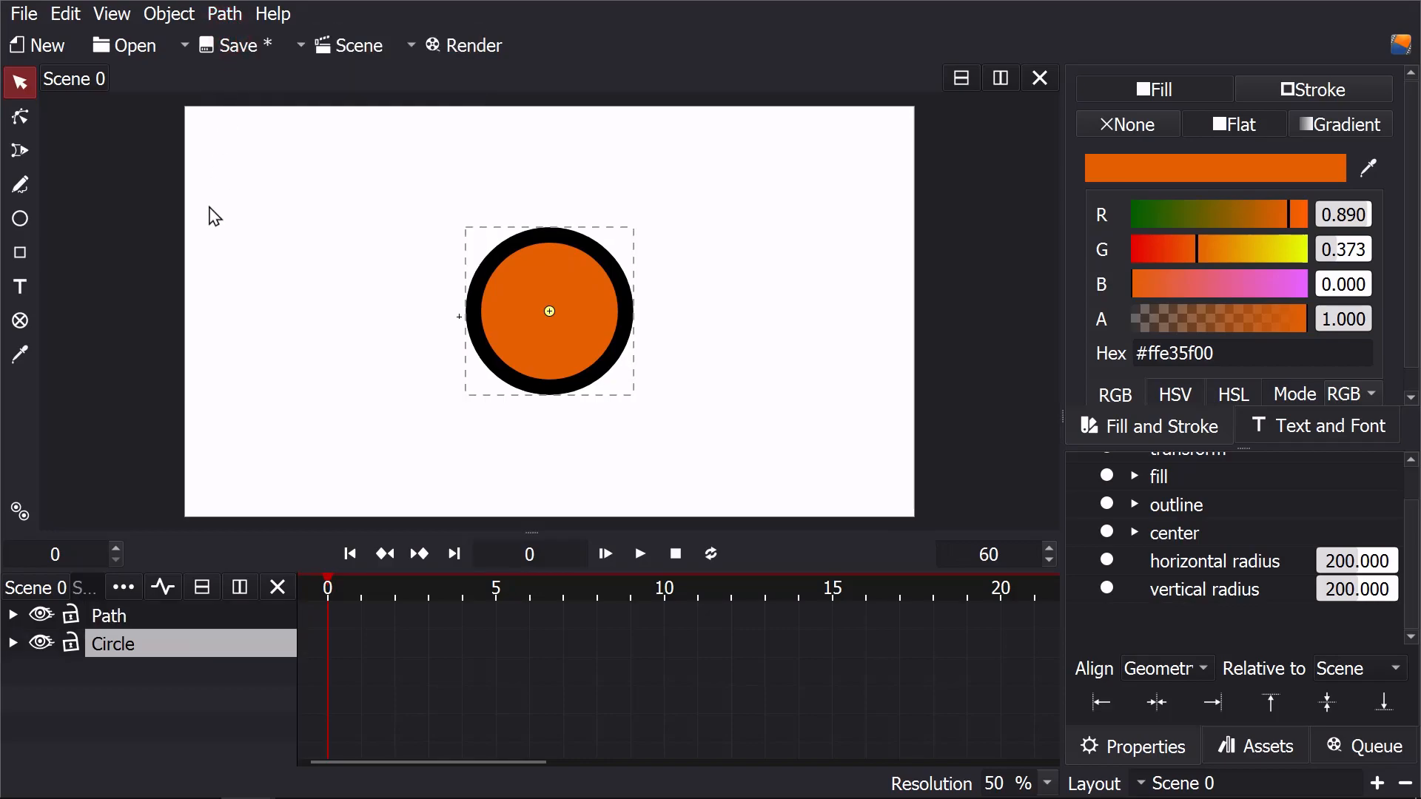
{"action": "right_click", "coordinate": [155, 641]}
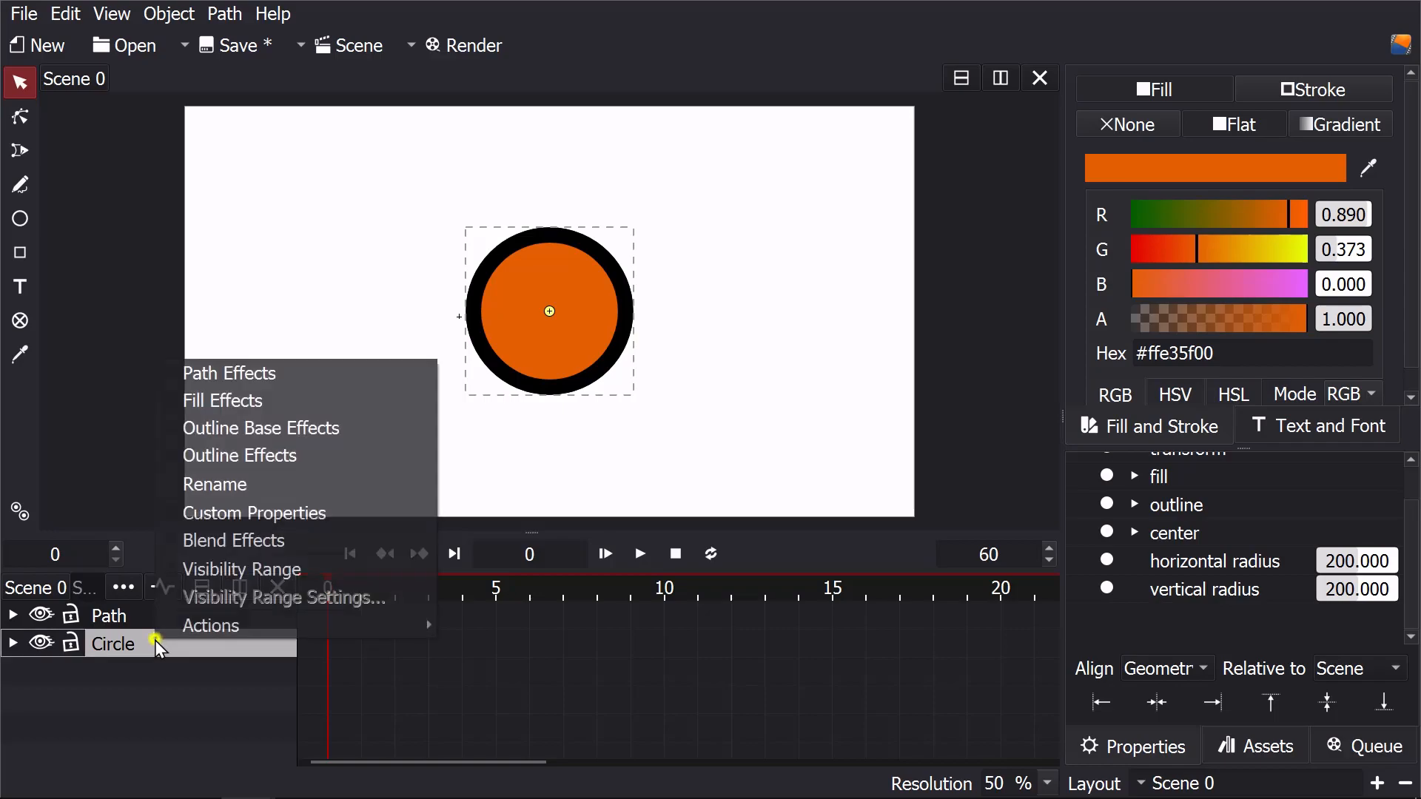
{"action": "mouse_move", "coordinate": [195, 627]}
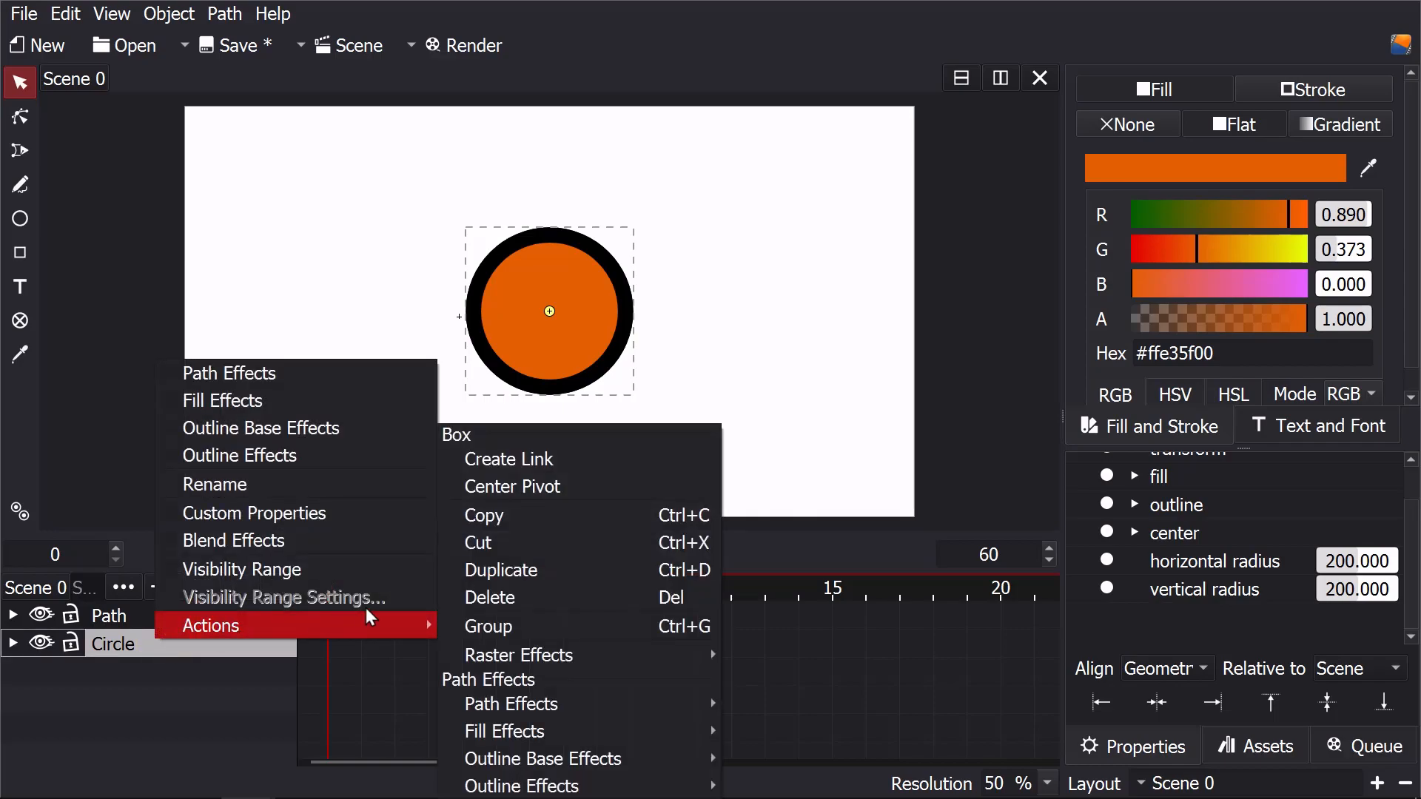
{"action": "left_click", "coordinate": [481, 597]}
Step: Remove the curve segment between the right and bottom nodes of the circular path
{"action": "left_click_drag", "start_coordinate": [725, 444], "coordinate": [362, 184]}
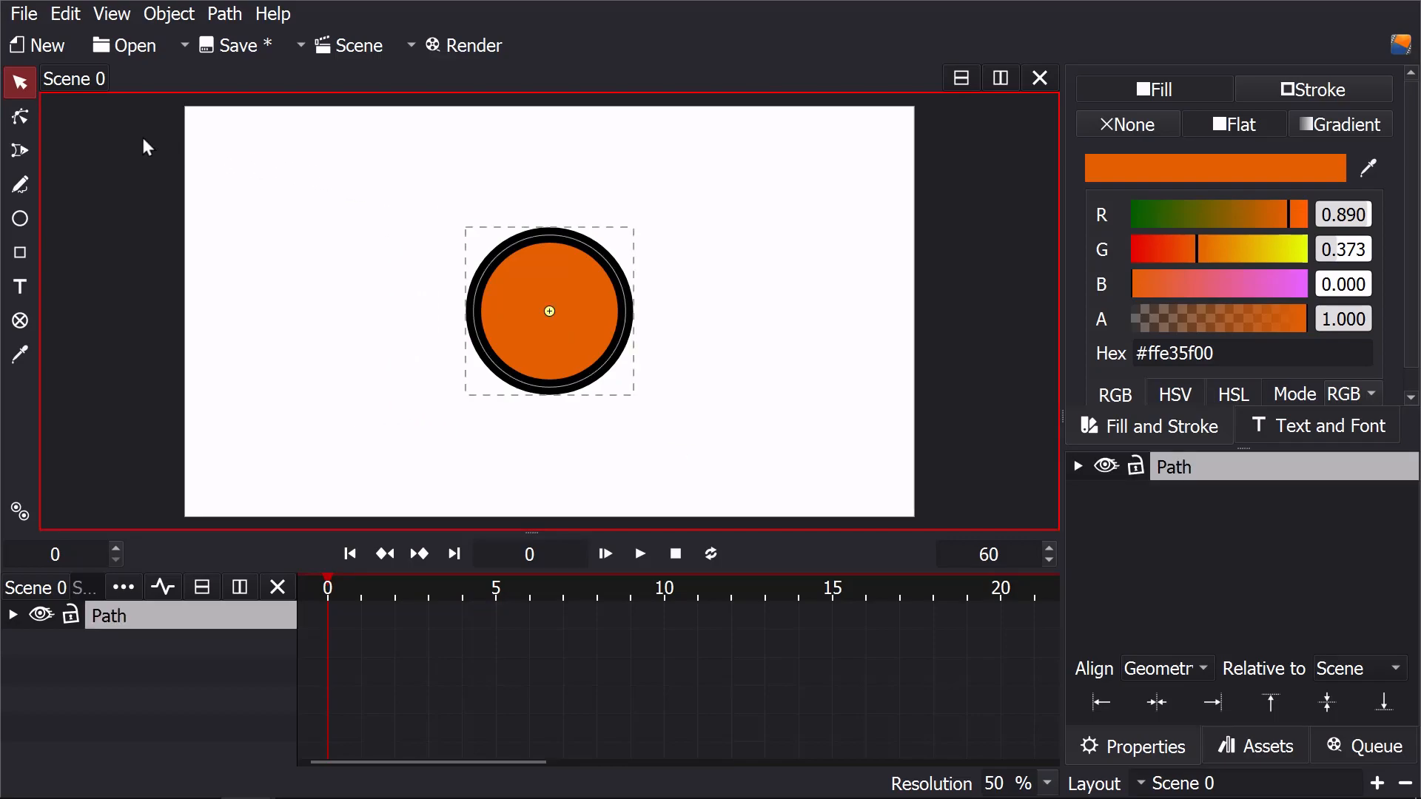
{"action": "left_click", "coordinate": [26, 117]}
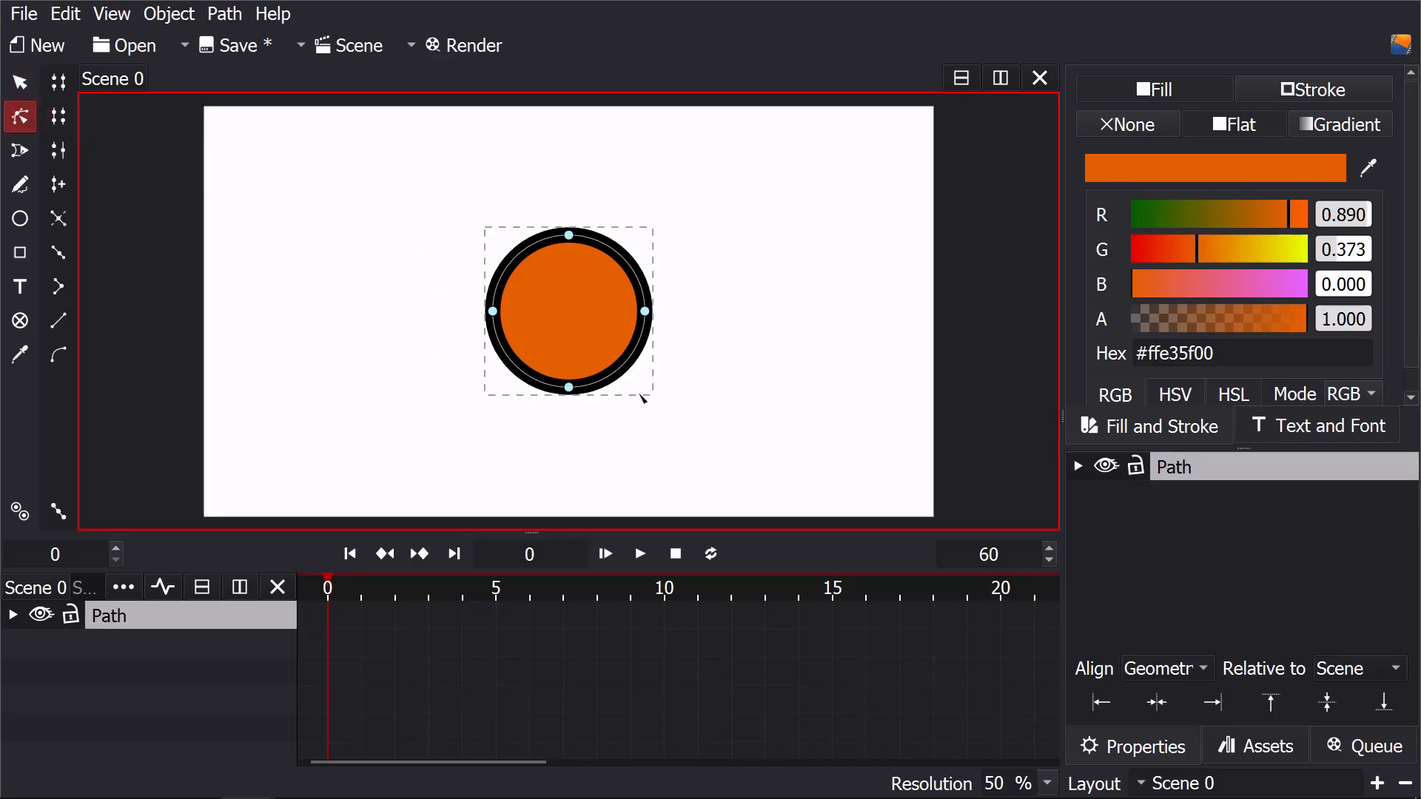
{"action": "left_click_drag", "start_coordinate": [716, 428], "coordinate": [529, 282]}
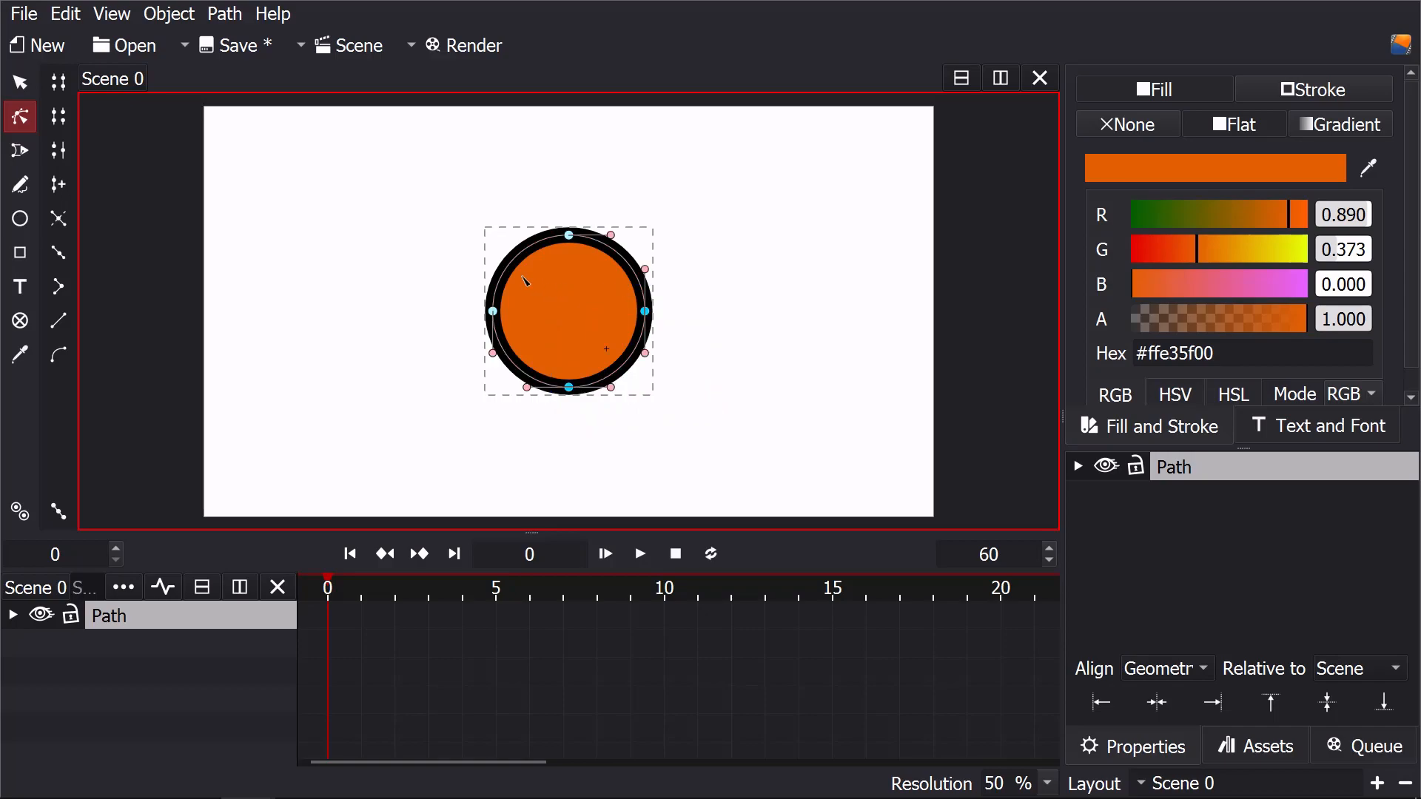
{"action": "left_click", "coordinate": [59, 116]}
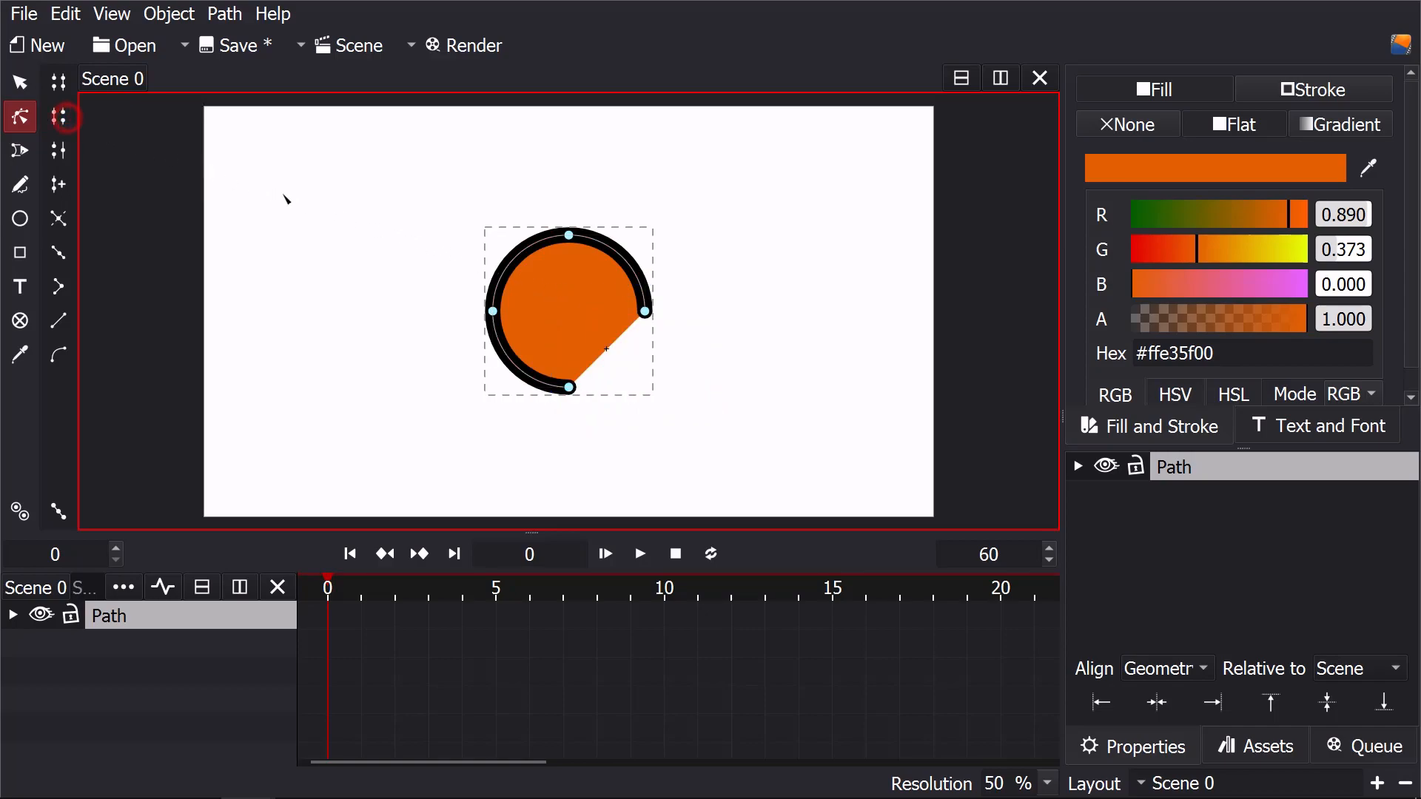
Step: Delete the path's right node and close the half circle with a straight segment between its top and bottom nodes
{"action": "left_click_drag", "start_coordinate": [737, 357], "coordinate": [649, 308]}
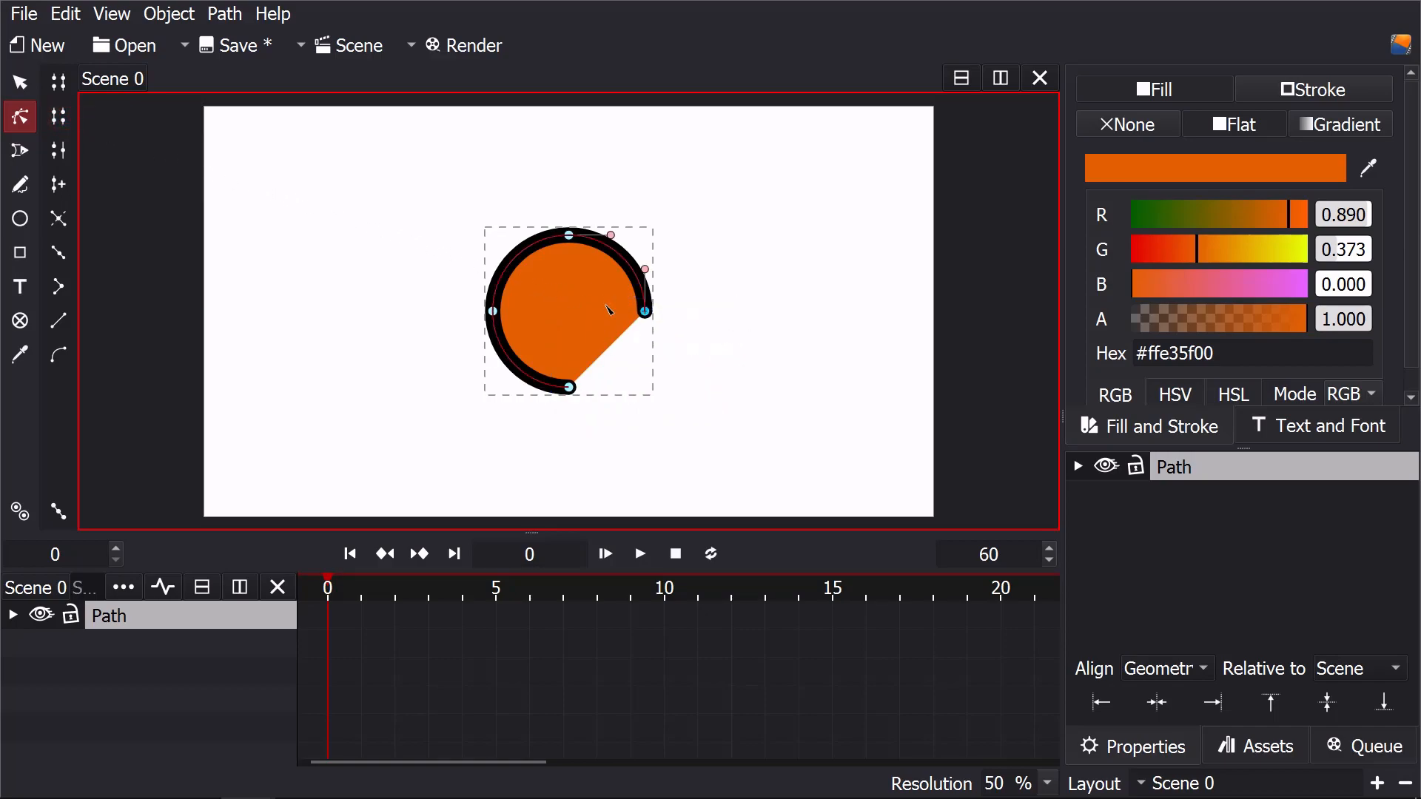
{"action": "key", "text": "Delete"}
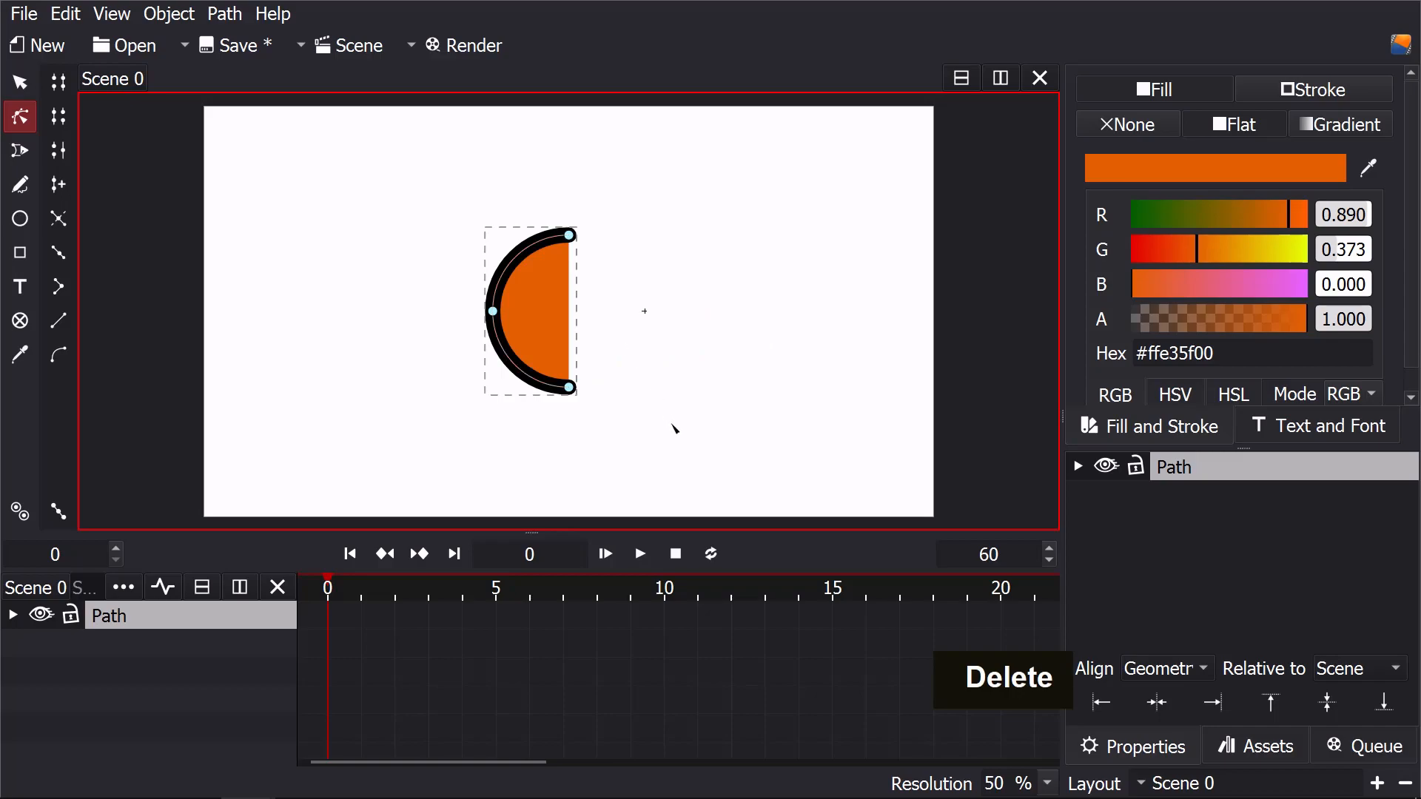
{"action": "left_click_drag", "start_coordinate": [678, 434], "coordinate": [523, 198]}
{"action": "left_click", "coordinate": [57, 82]}
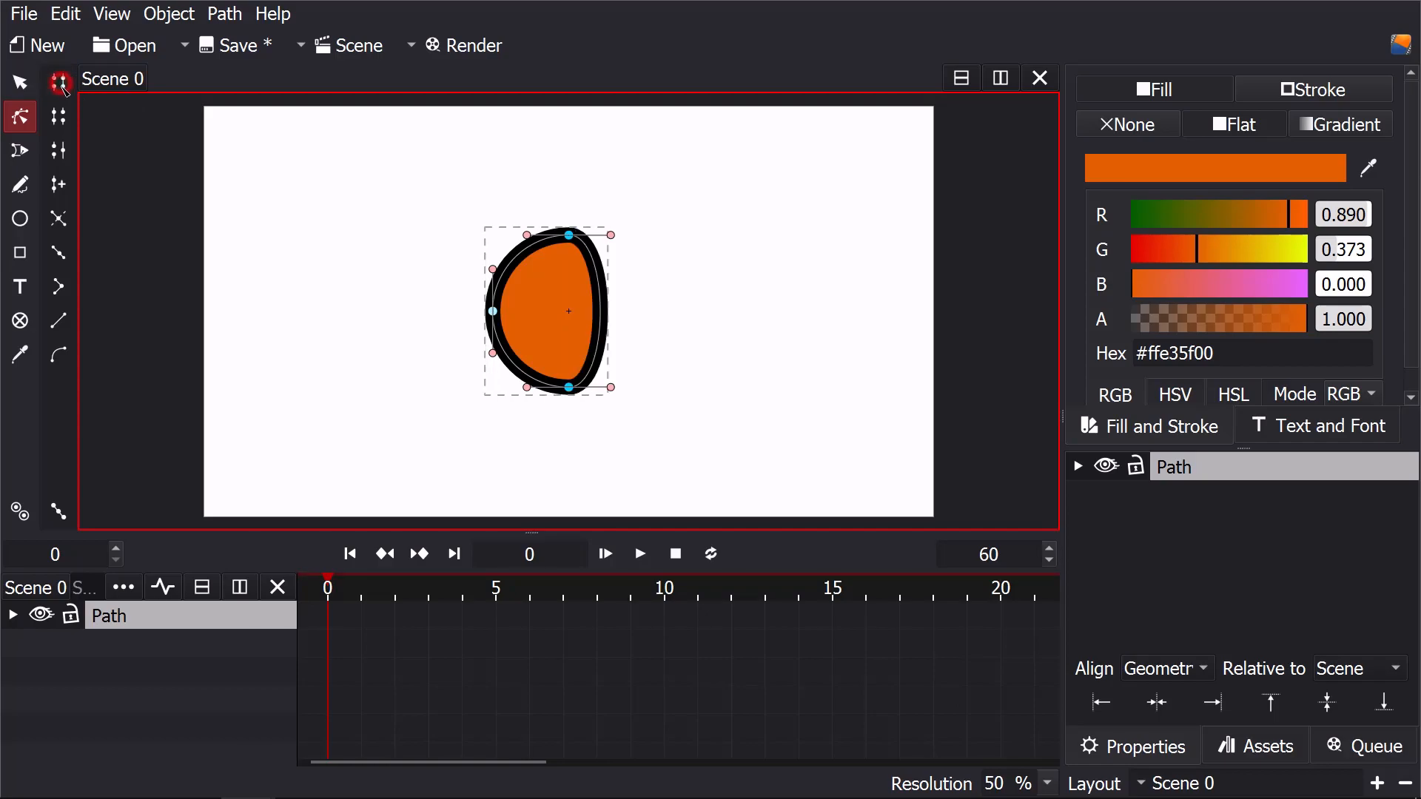
{"action": "left_click", "coordinate": [66, 321]}
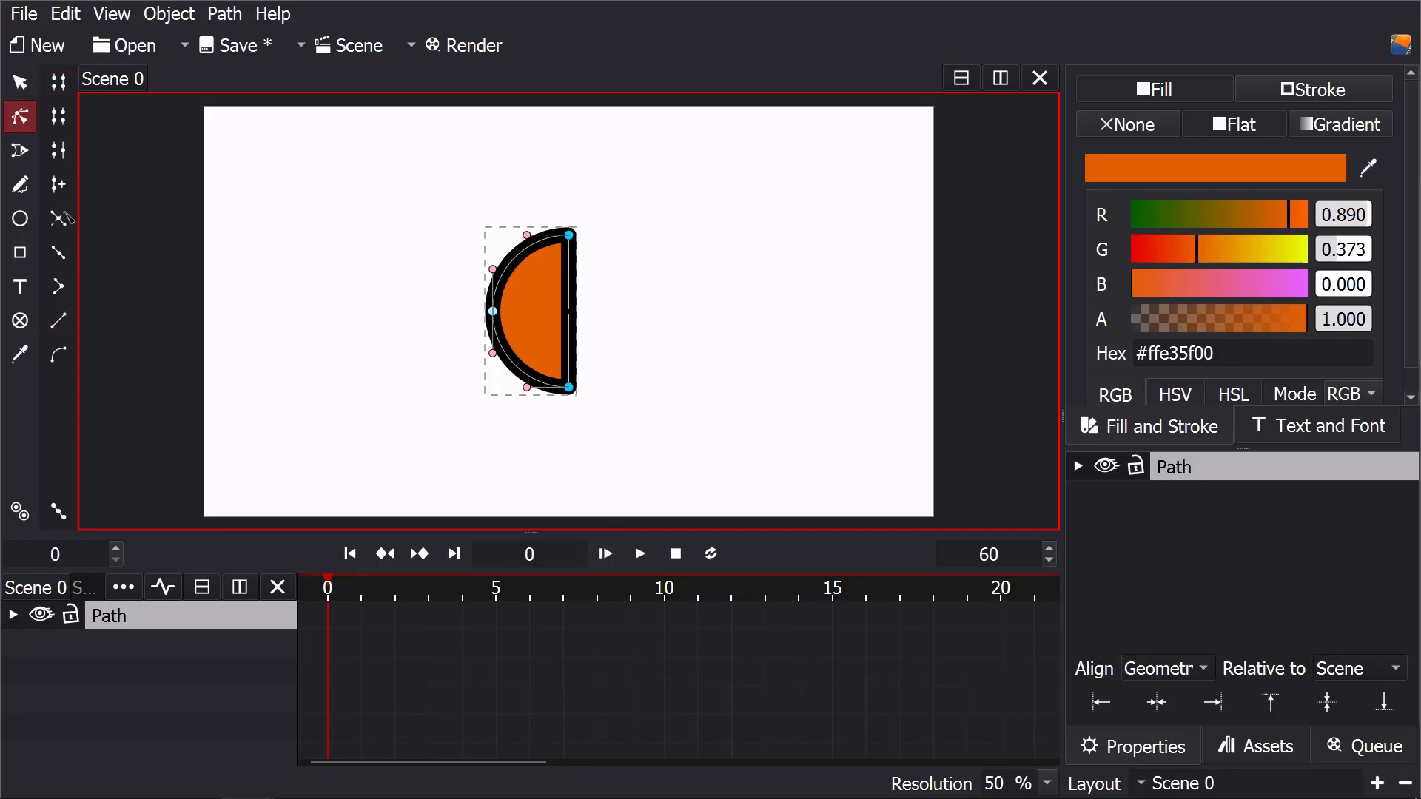
Step: Insert a node midway along the straight edge, then disconnect it from the top node and delete the top node
{"action": "left_click", "coordinate": [60, 186]}
{"action": "left_click_drag", "start_coordinate": [628, 326], "coordinate": [533, 211]}
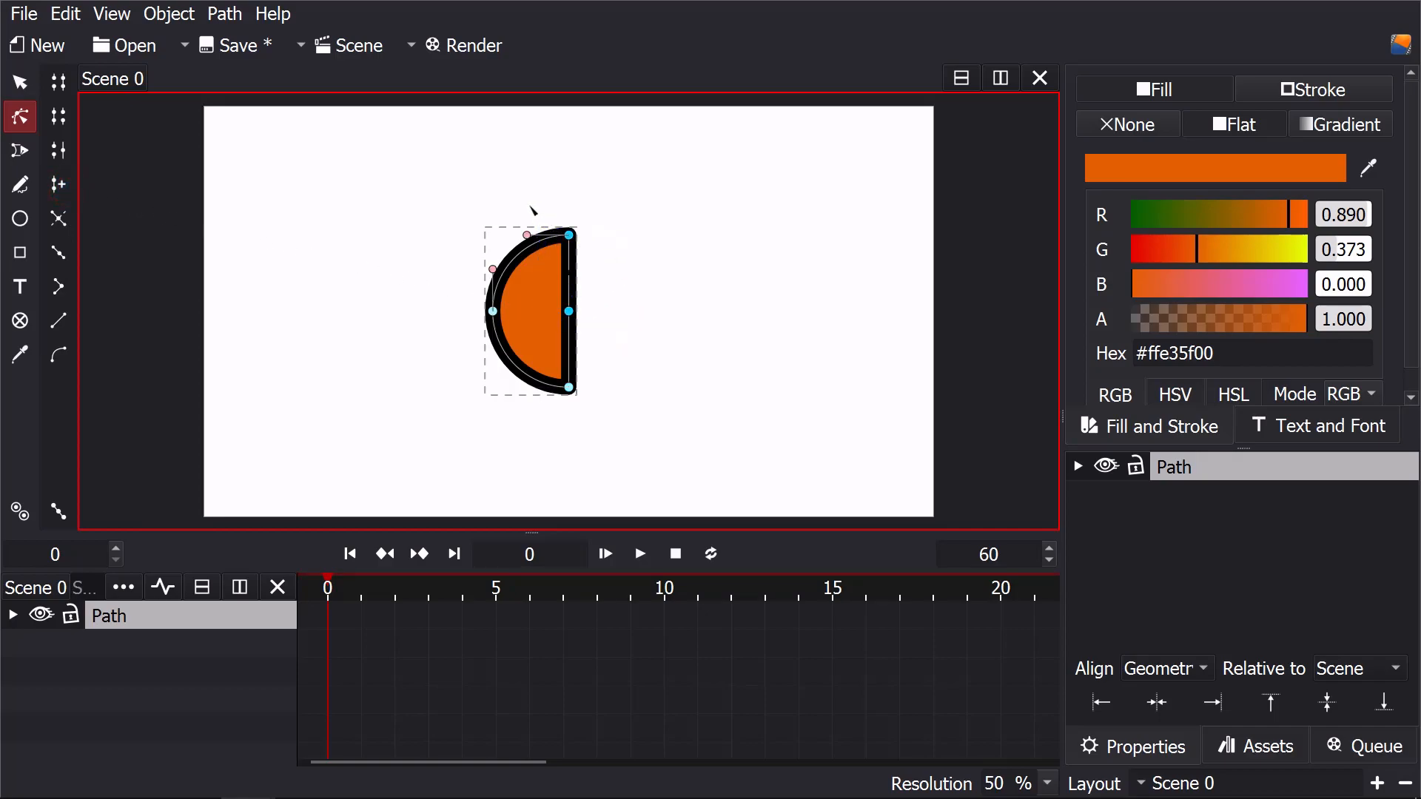
{"action": "left_click", "coordinate": [59, 117]}
{"action": "left_click_drag", "start_coordinate": [630, 261], "coordinate": [525, 213]}
{"action": "key", "text": "Delete"}
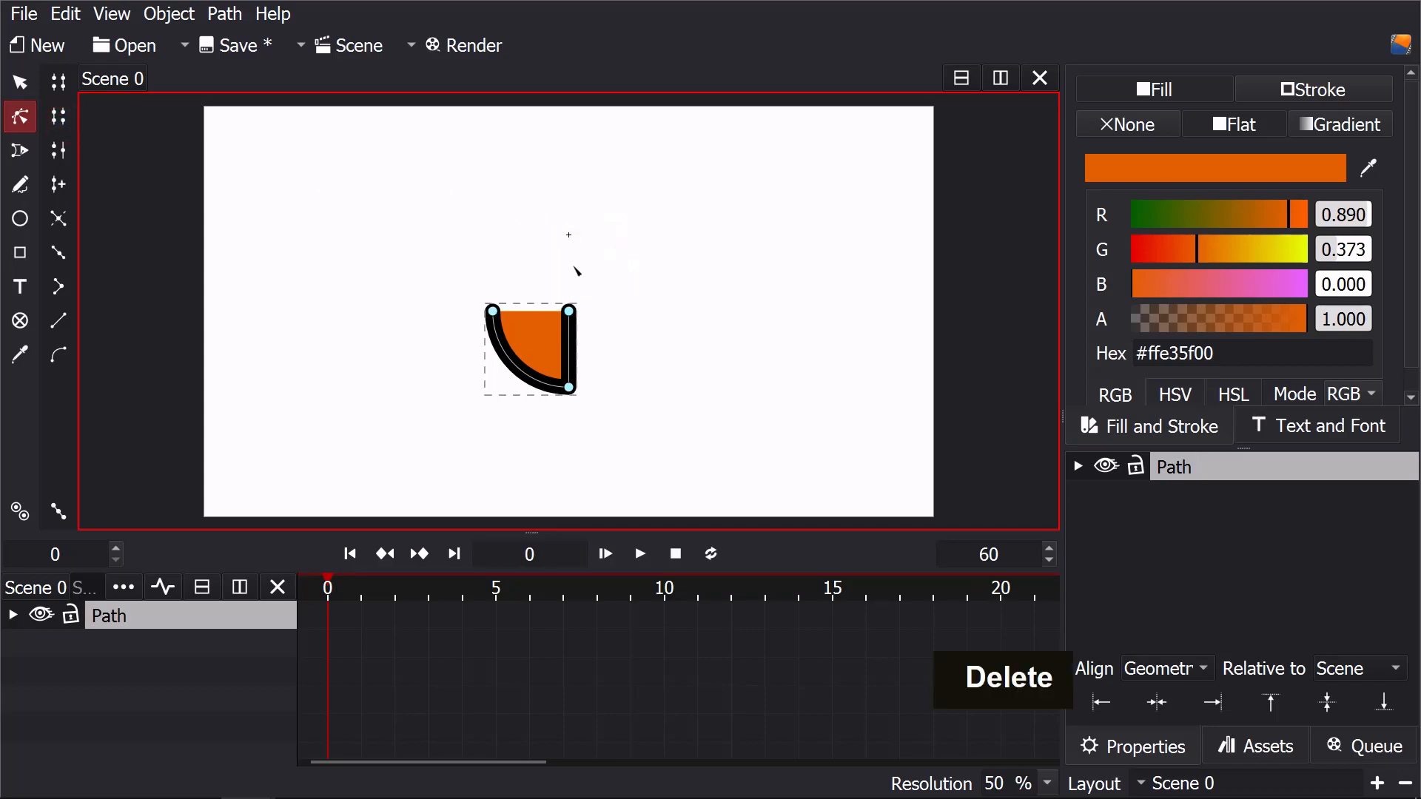
Step: Connect the path's left node to its centre node with a straight segment to close the quarter circle
{"action": "left_click_drag", "start_coordinate": [634, 333], "coordinate": [448, 277]}
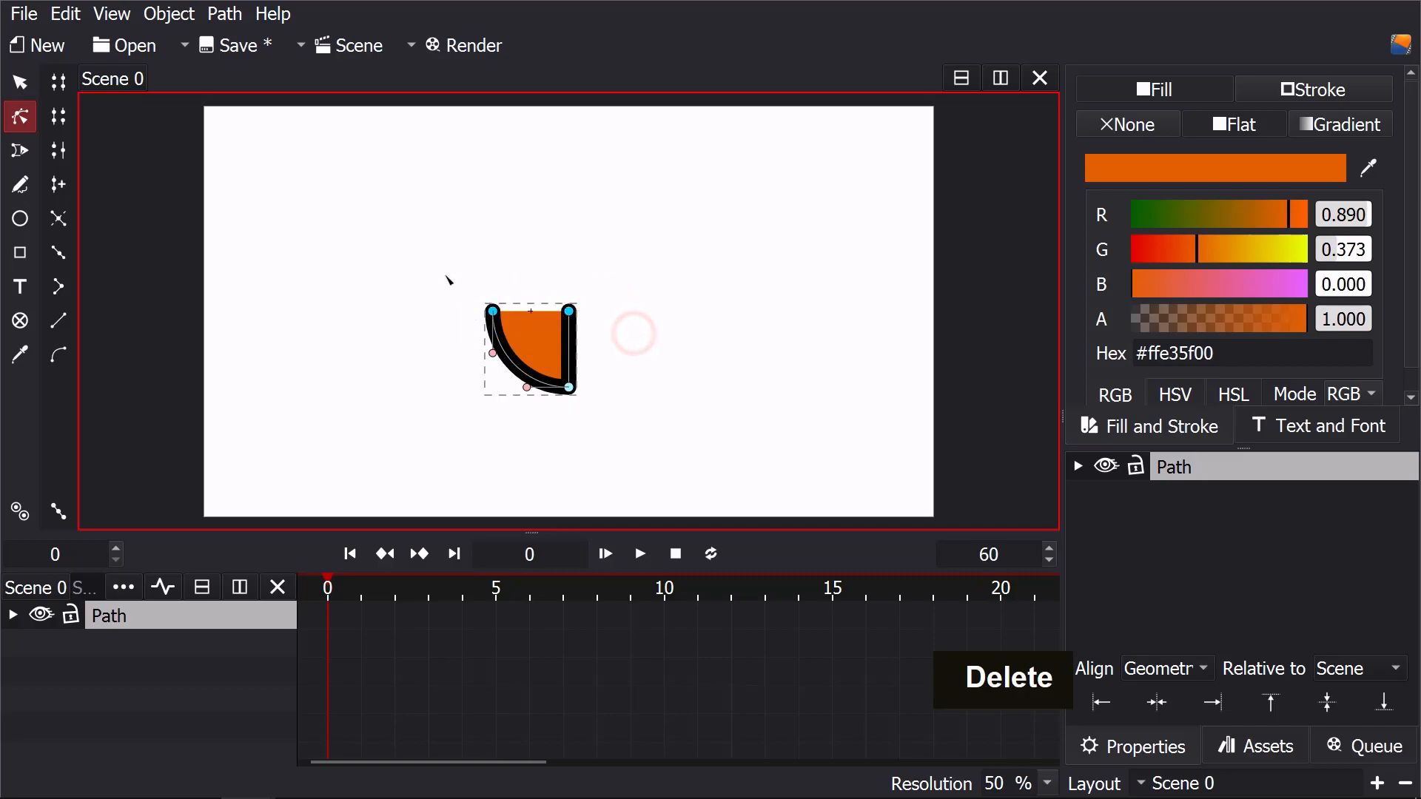
{"action": "left_click", "coordinate": [59, 82]}
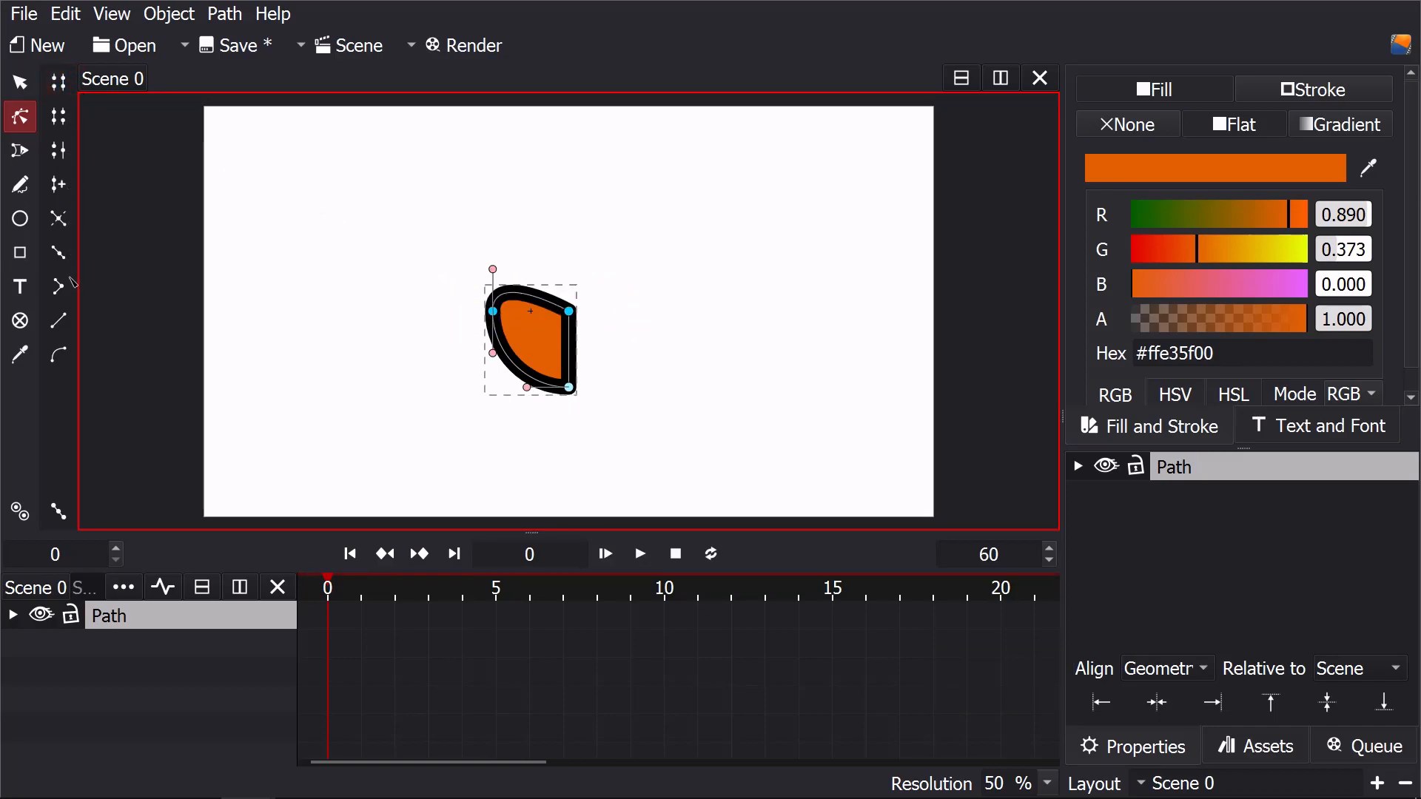
{"action": "left_click", "coordinate": [70, 321]}
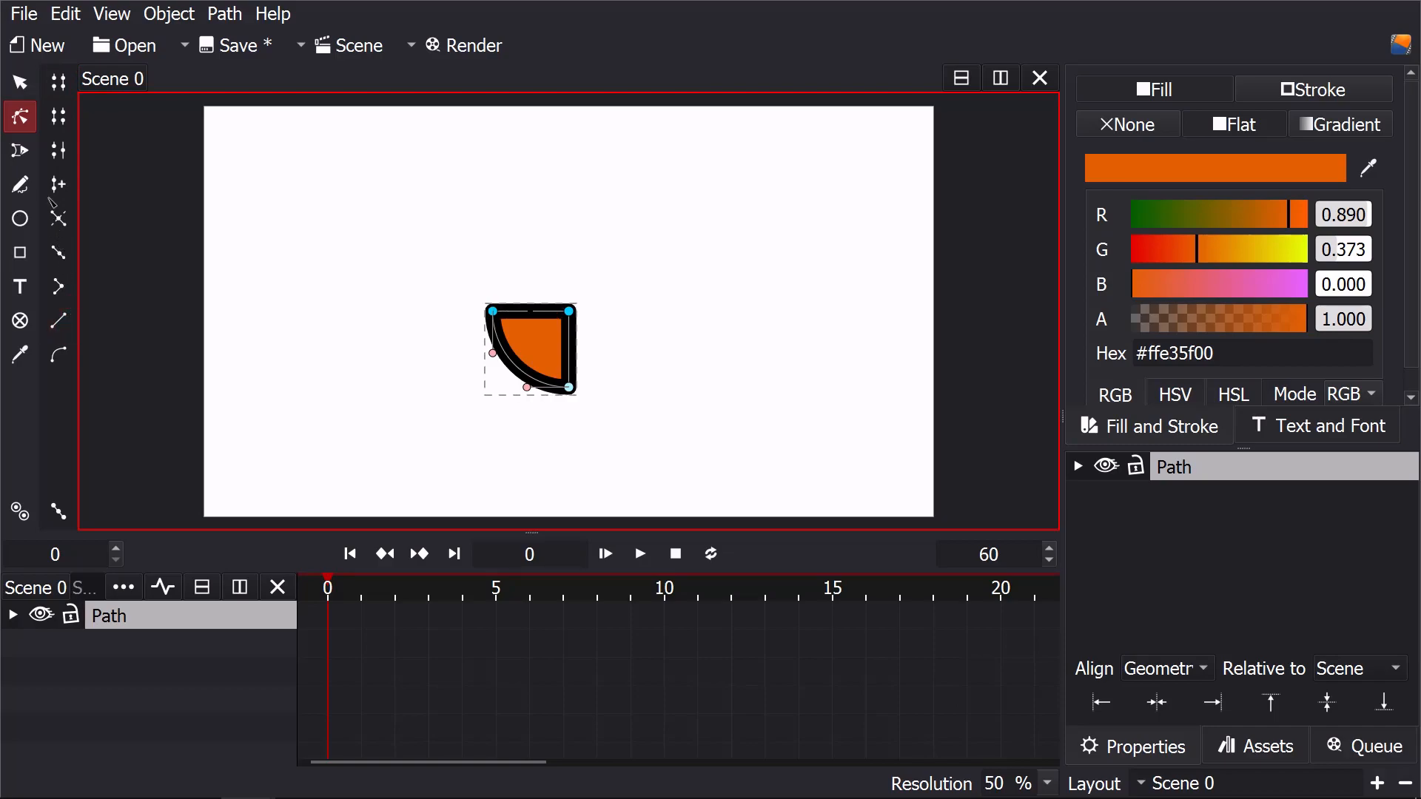
Step: Remove the stroke from the quarter-circle path
{"action": "left_click", "coordinate": [28, 84]}
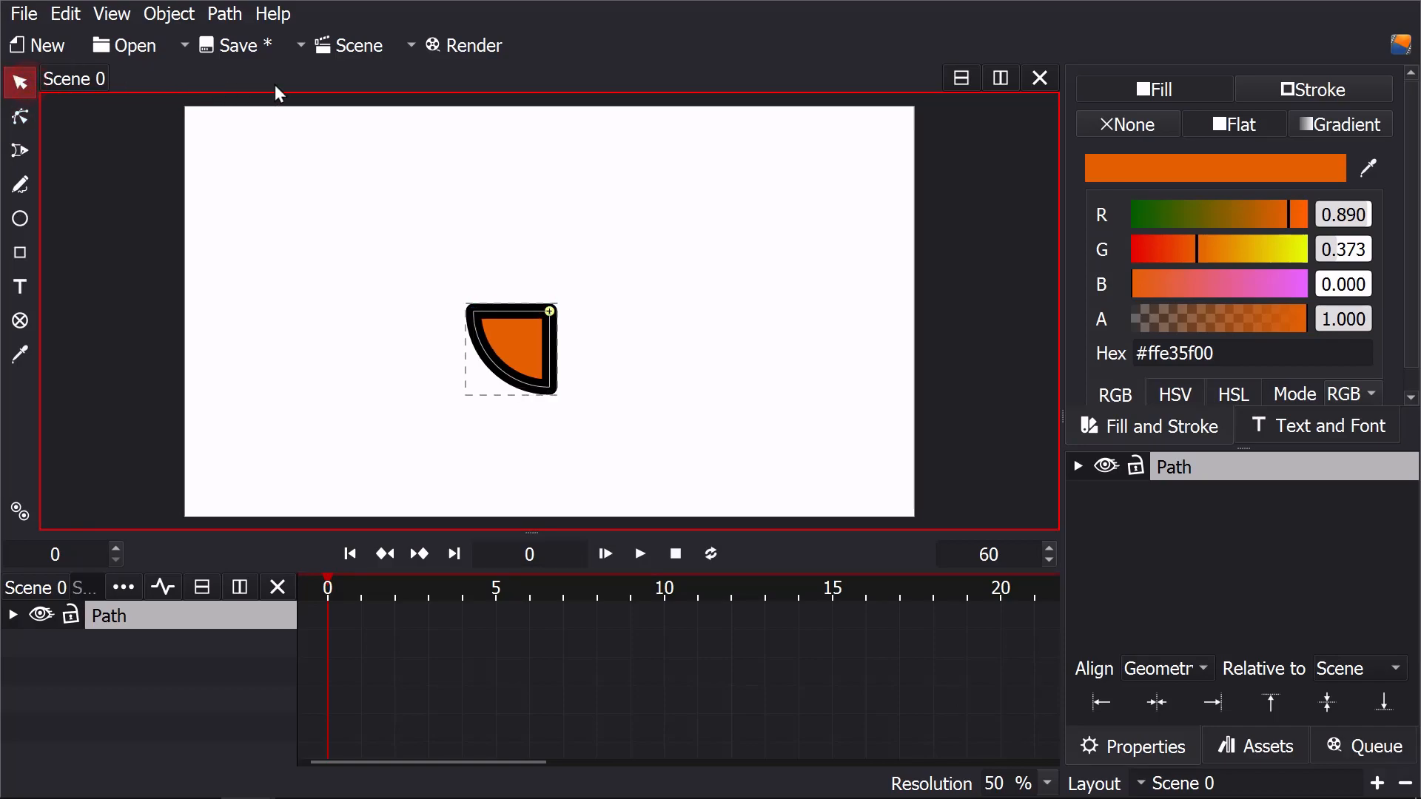
{"action": "left_click", "coordinate": [1265, 87]}
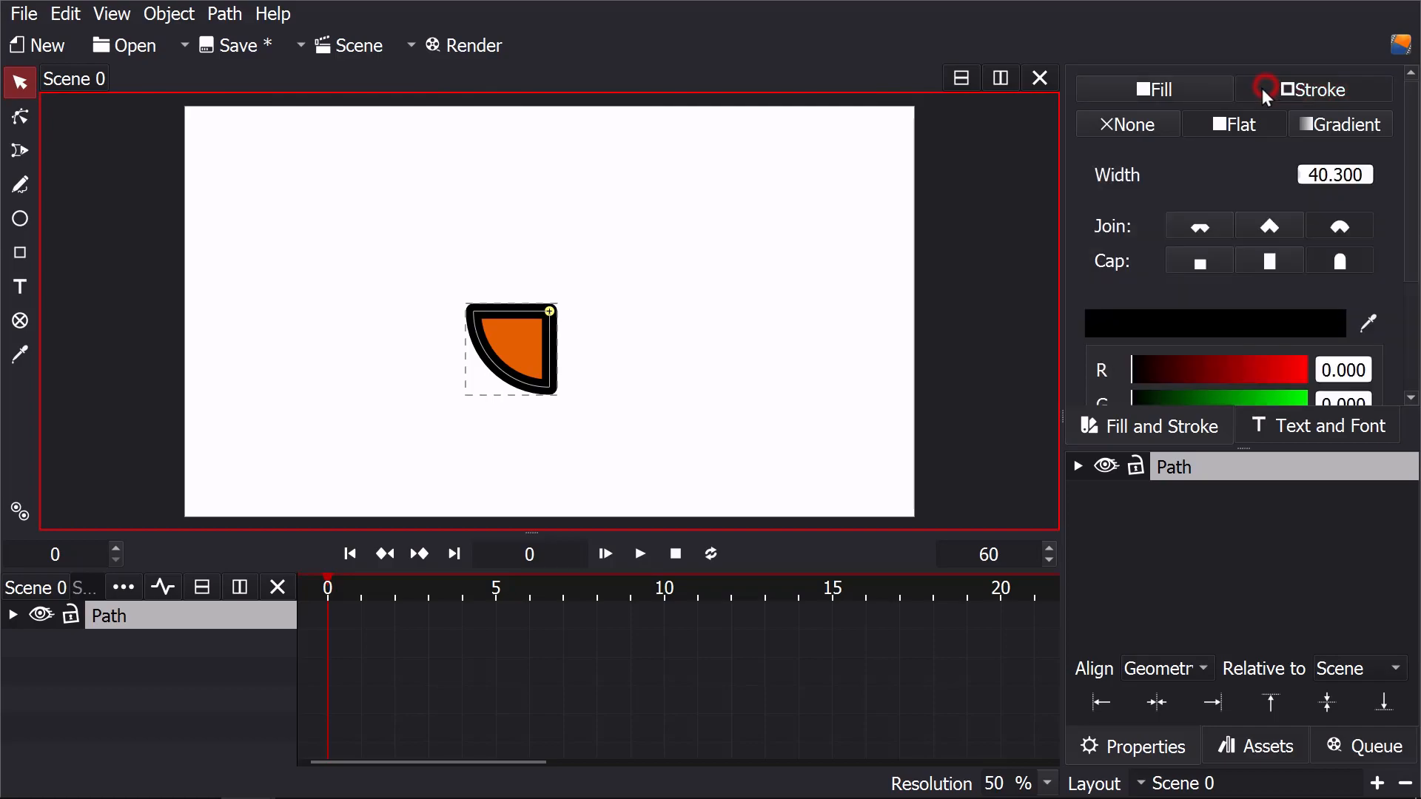
{"action": "left_click", "coordinate": [1130, 126]}
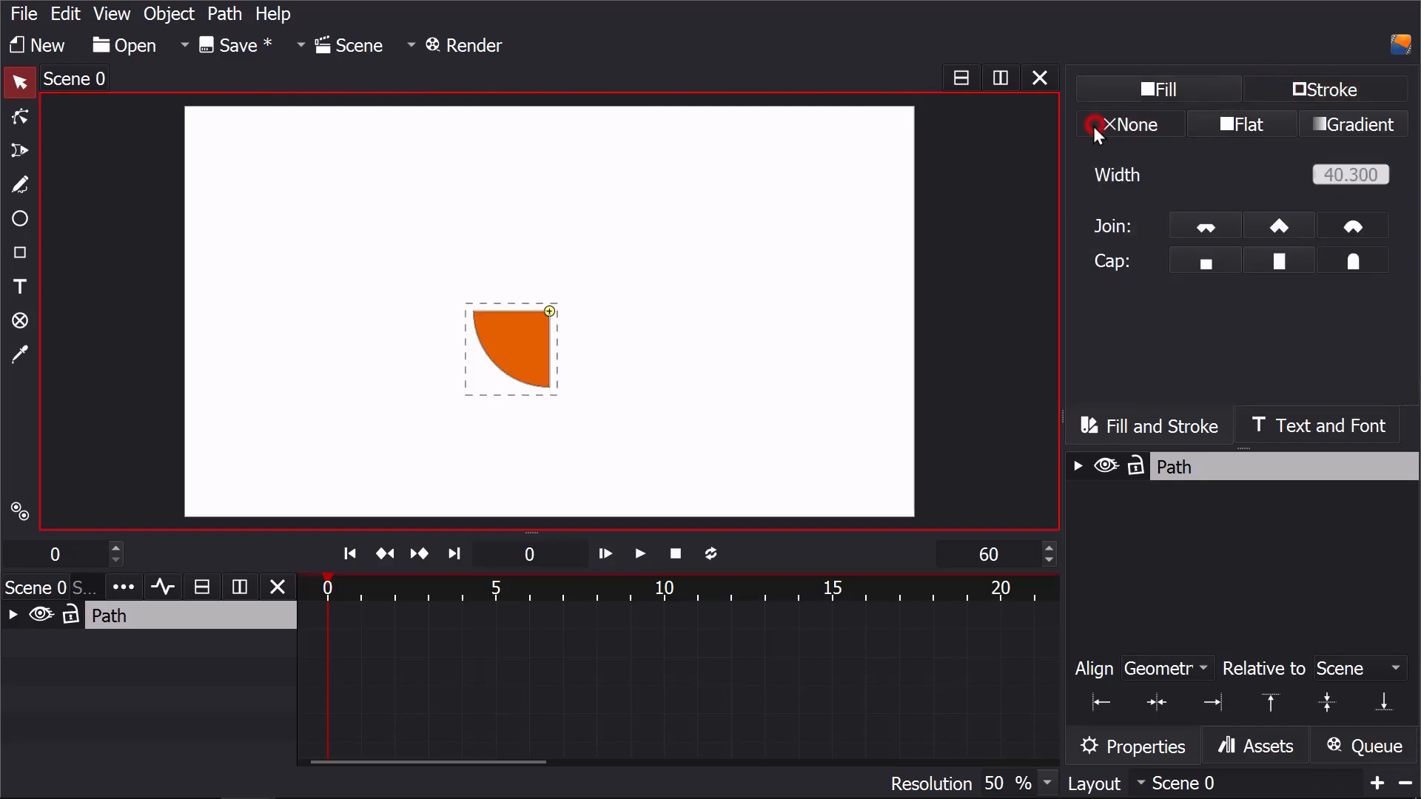
Step: Duplicate the quarter-circle path and set the copy's blend mode to DstOut
{"action": "right_click", "coordinate": [527, 339]}
{"action": "left_click", "coordinate": [606, 489]}
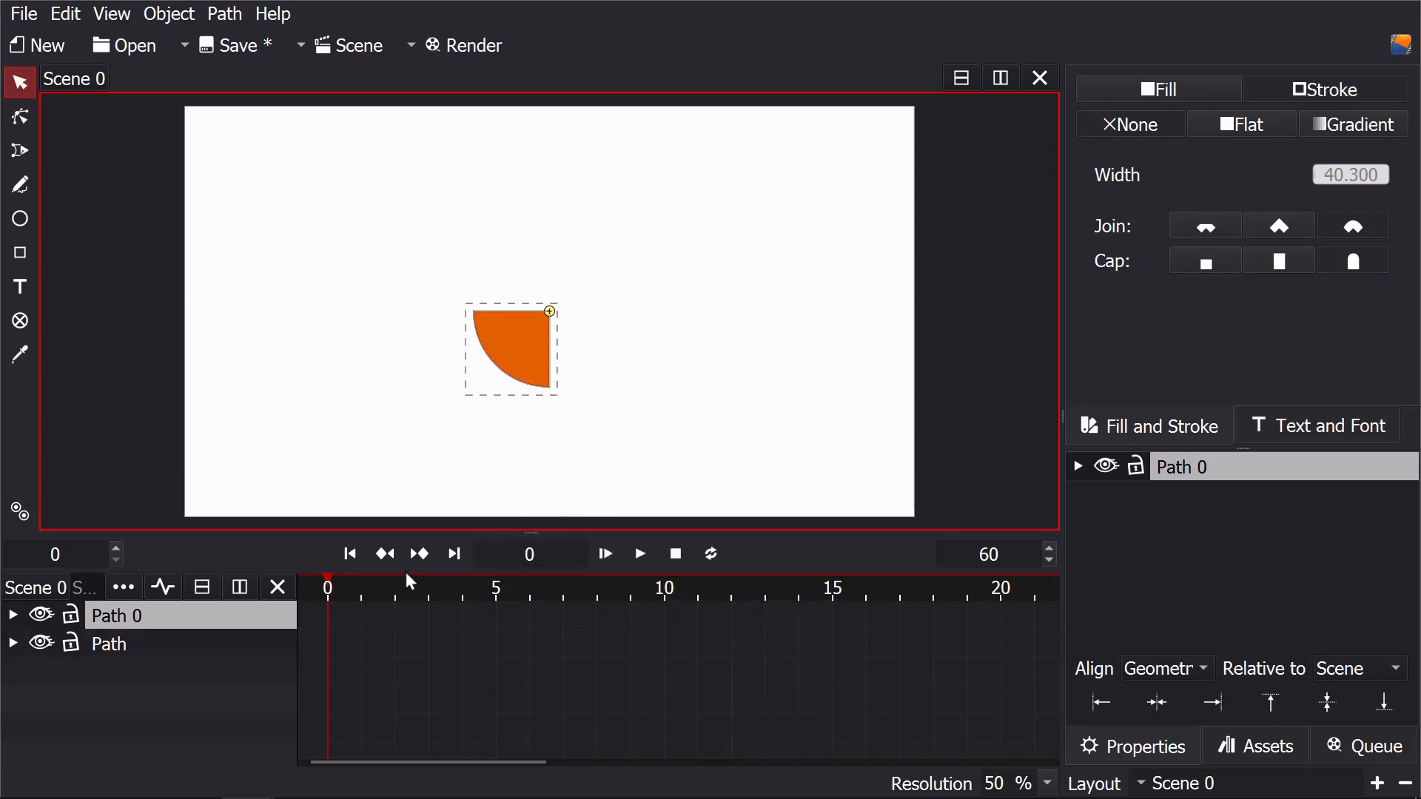
{"action": "left_click_drag", "start_coordinate": [297, 620], "coordinate": [394, 630]}
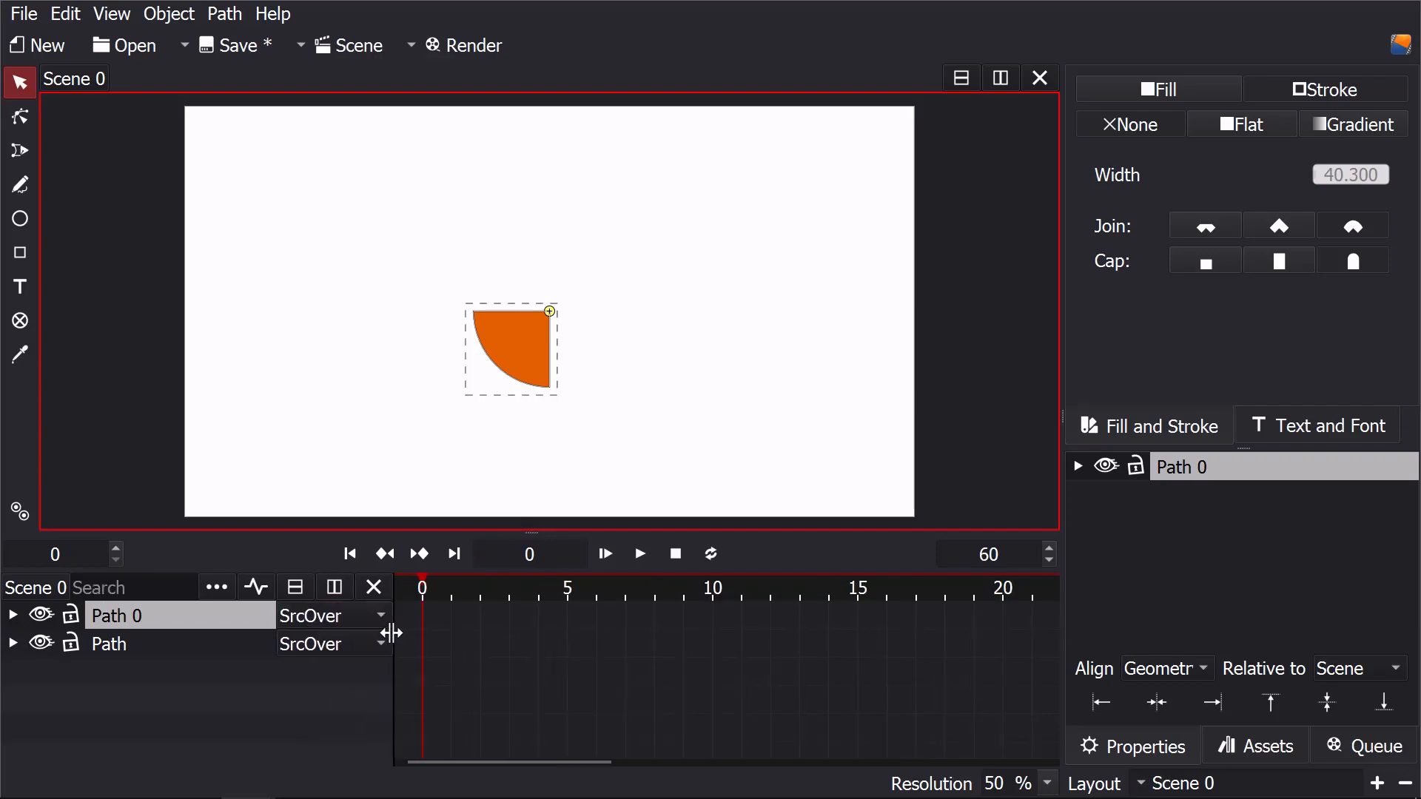
{"action": "left_click", "coordinate": [346, 619]}
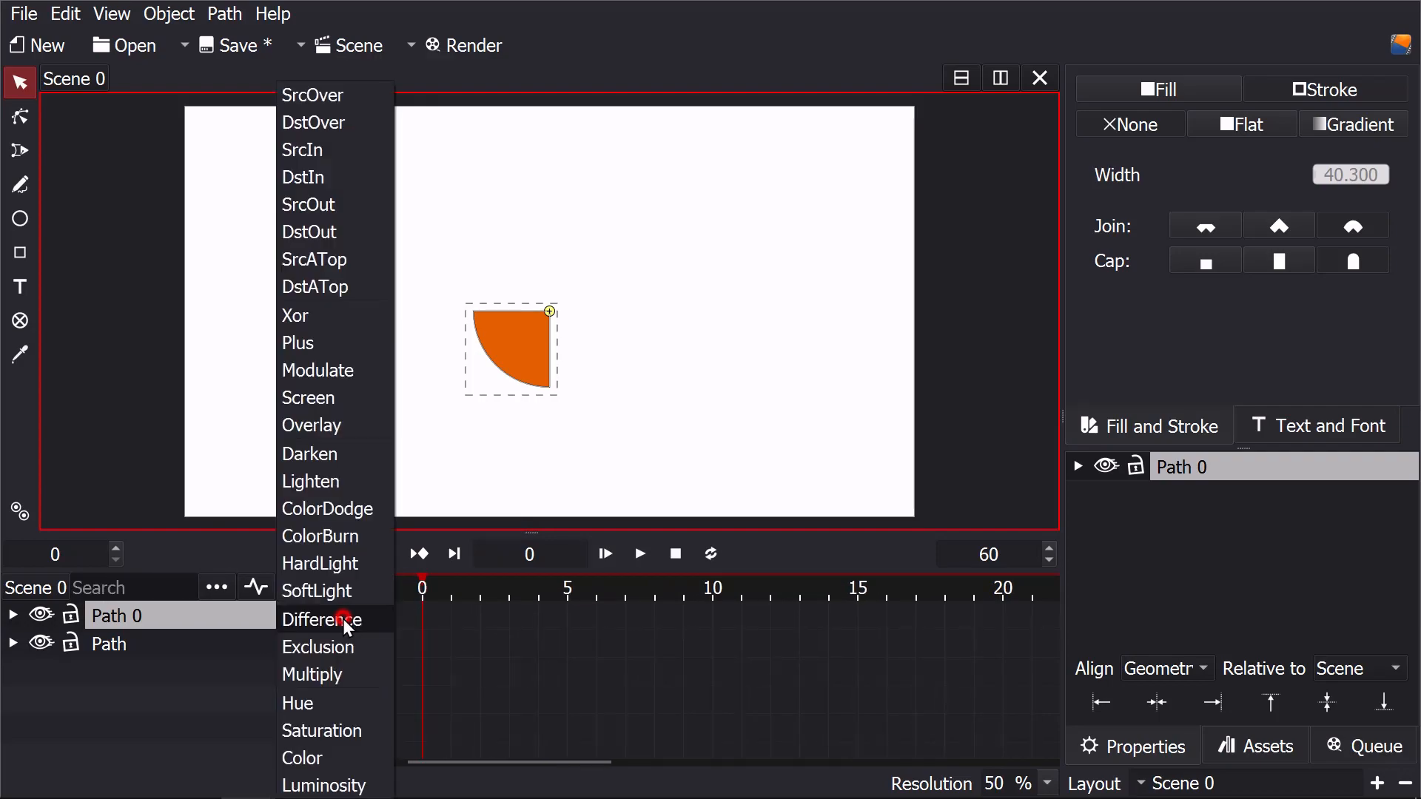
{"action": "left_click", "coordinate": [327, 235]}
Step: Group both quarter-circle paths and promote the group to a layer
{"action": "left_click_drag", "start_coordinate": [671, 442], "coordinate": [437, 260]}
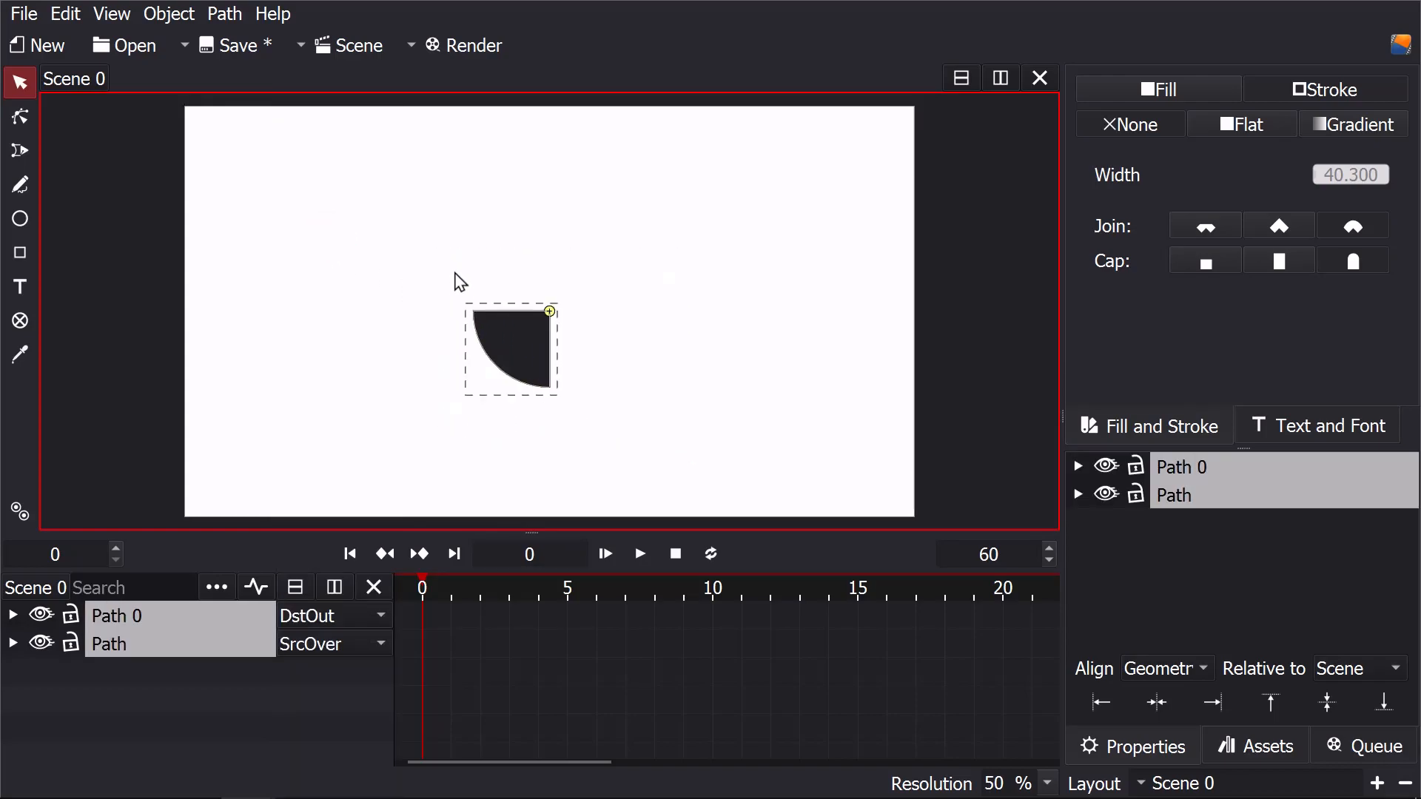
{"action": "right_click", "coordinate": [501, 330]}
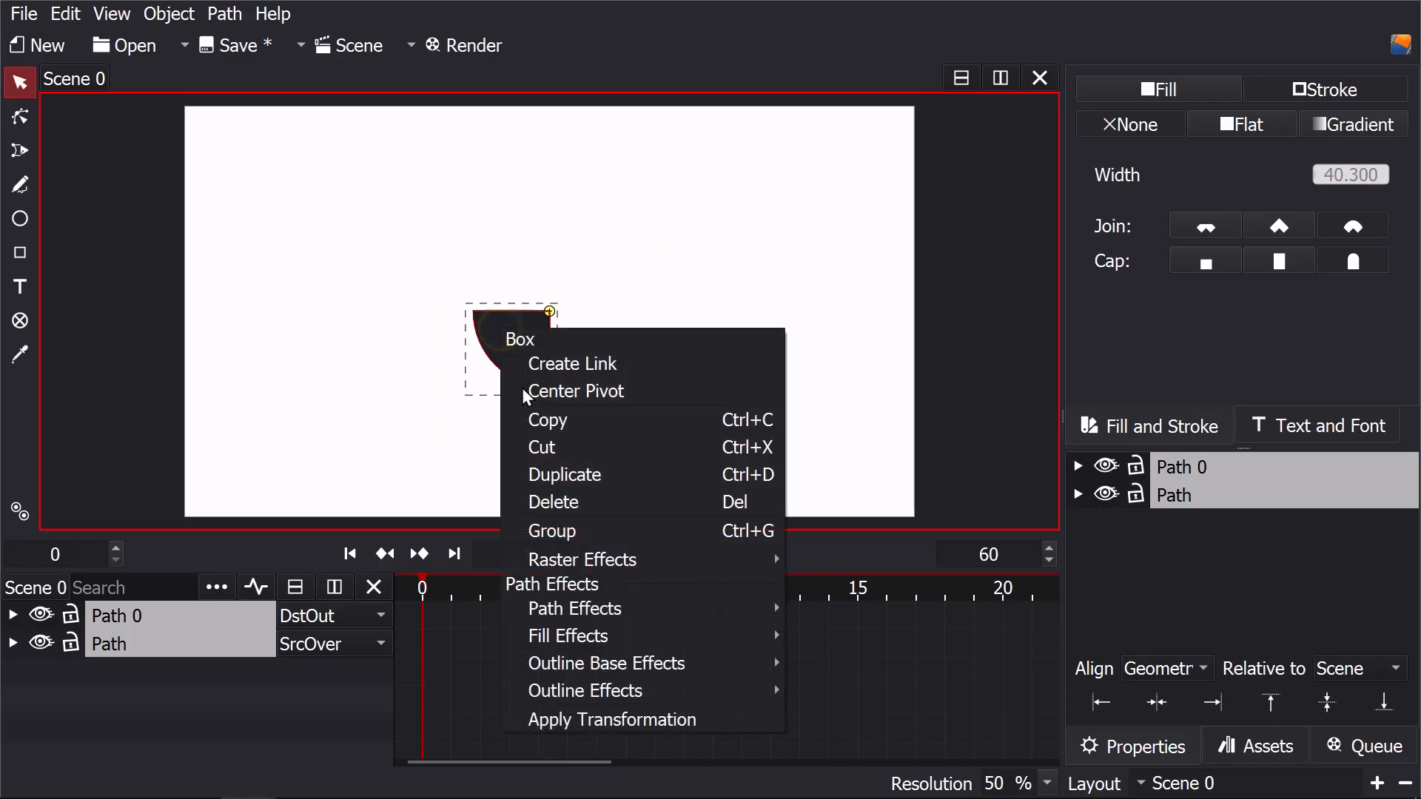
{"action": "left_click", "coordinate": [576, 532]}
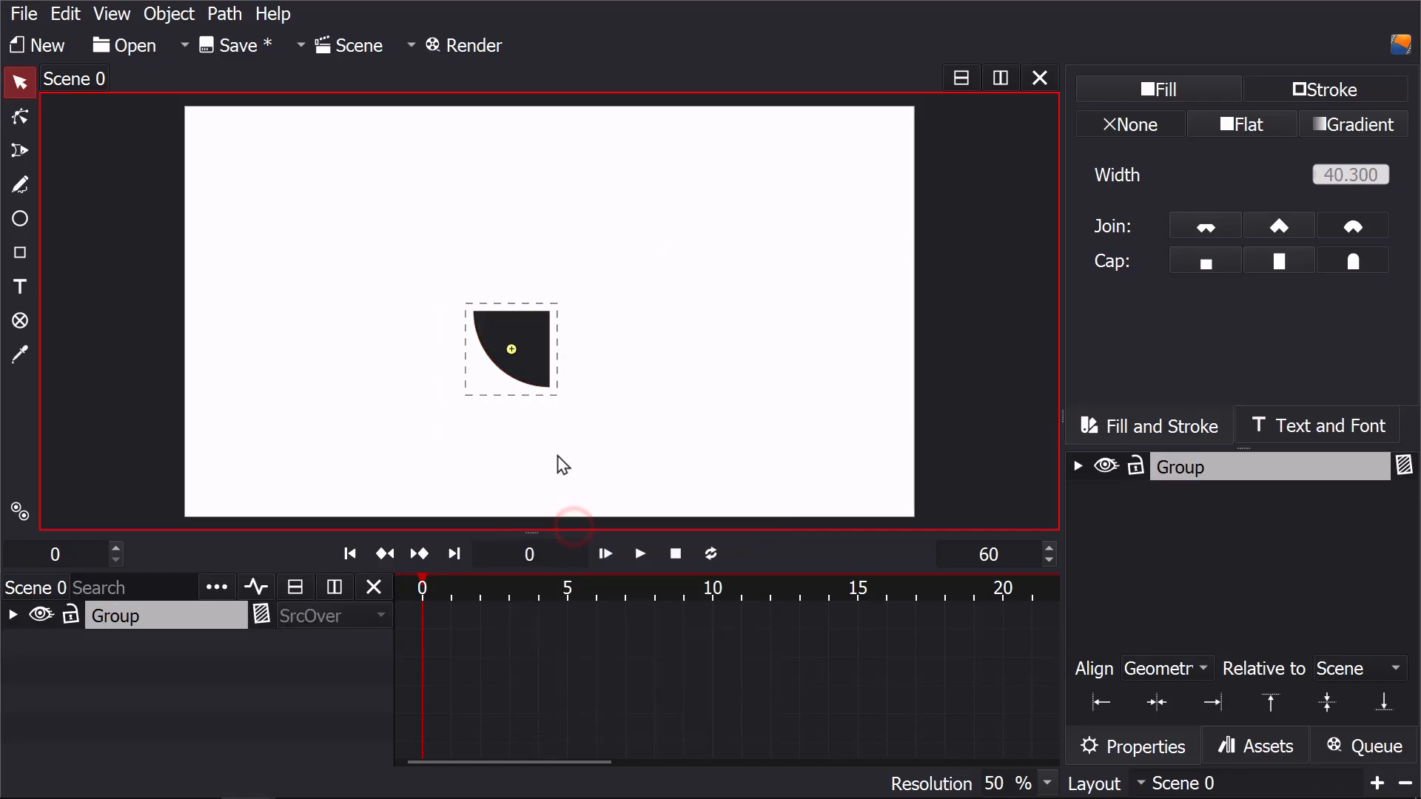
{"action": "right_click", "coordinate": [531, 341]}
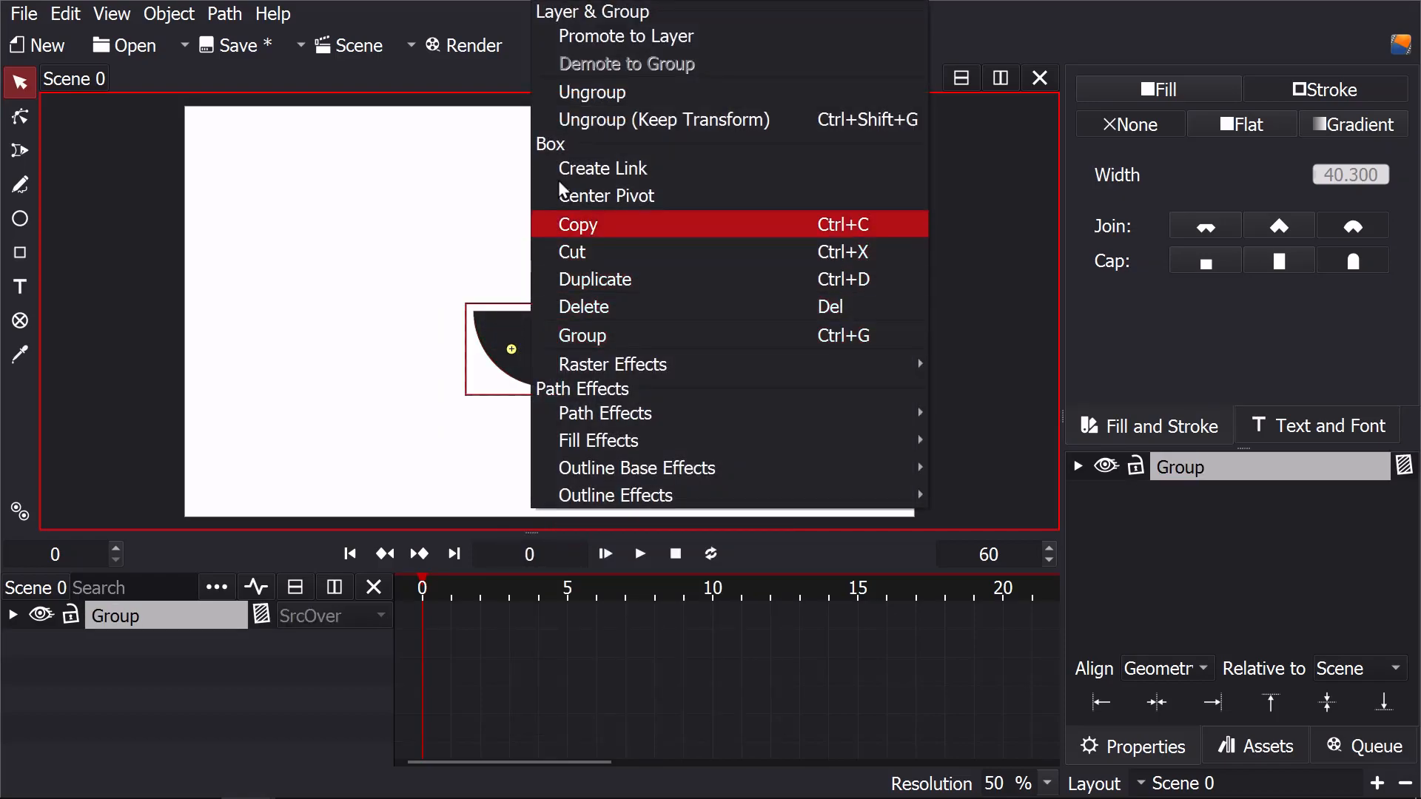
{"action": "left_click", "coordinate": [587, 37]}
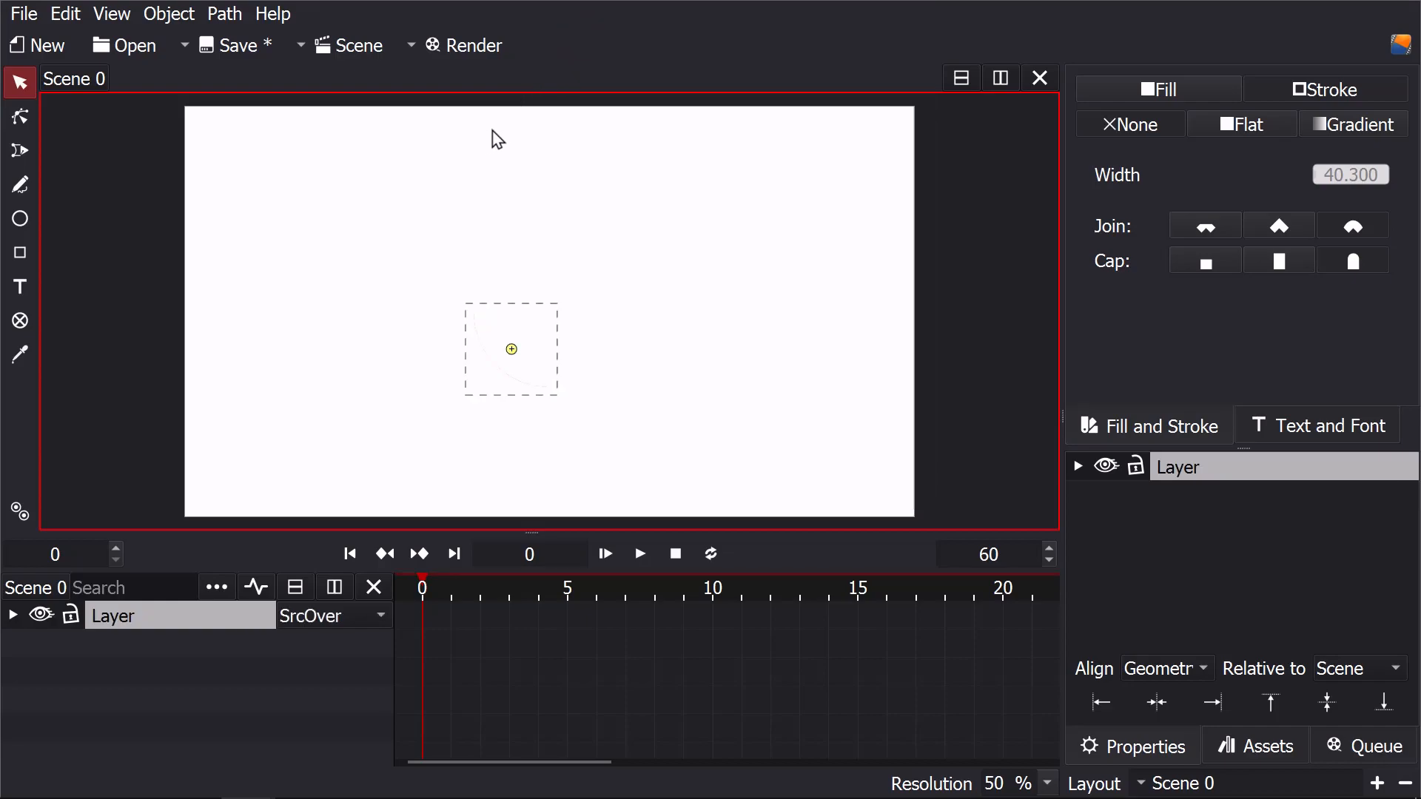
Step: Enable keyframing on the rotation of Path 0 inside the layer, with a first keyframe at frame 0
{"action": "left_click", "coordinate": [15, 615]}
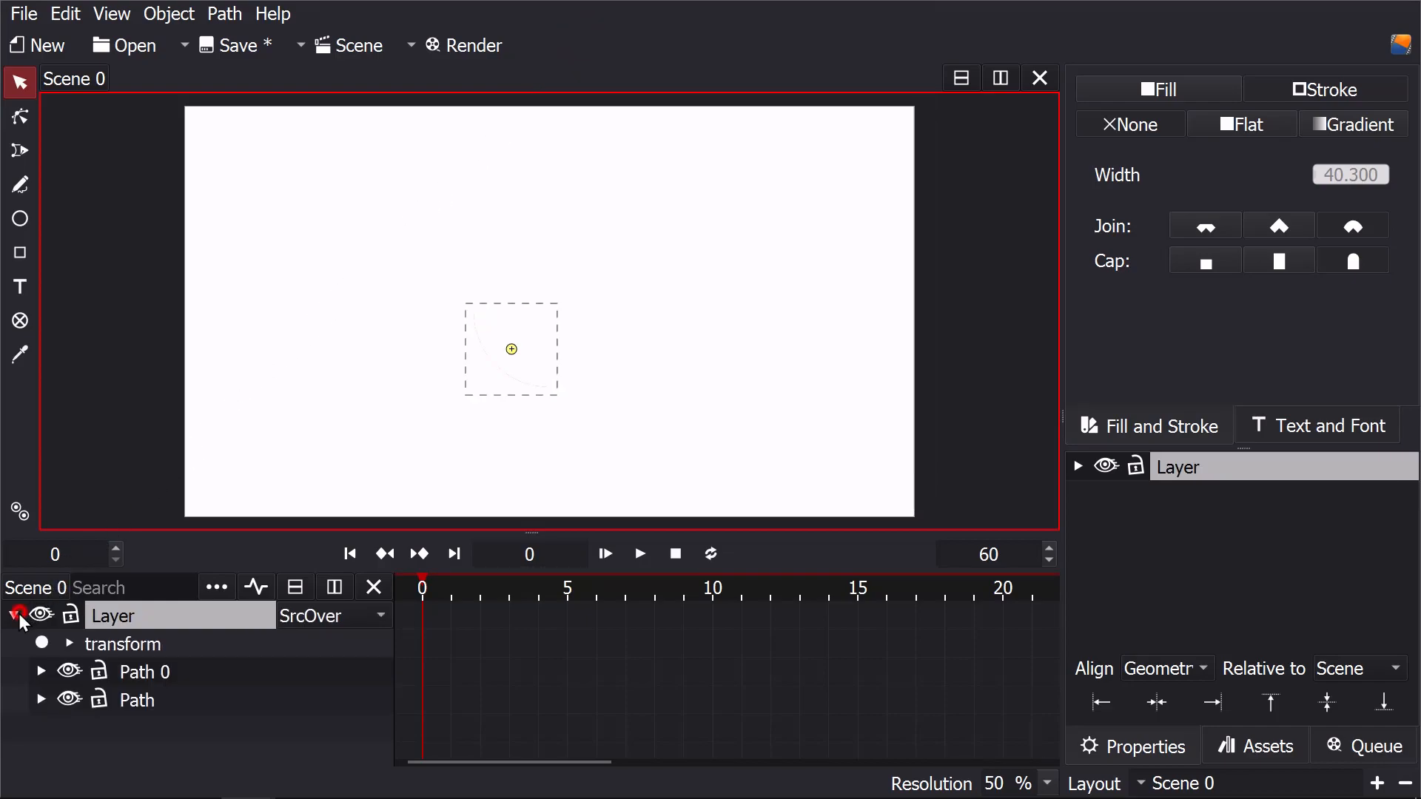
{"action": "left_click", "coordinate": [127, 673]}
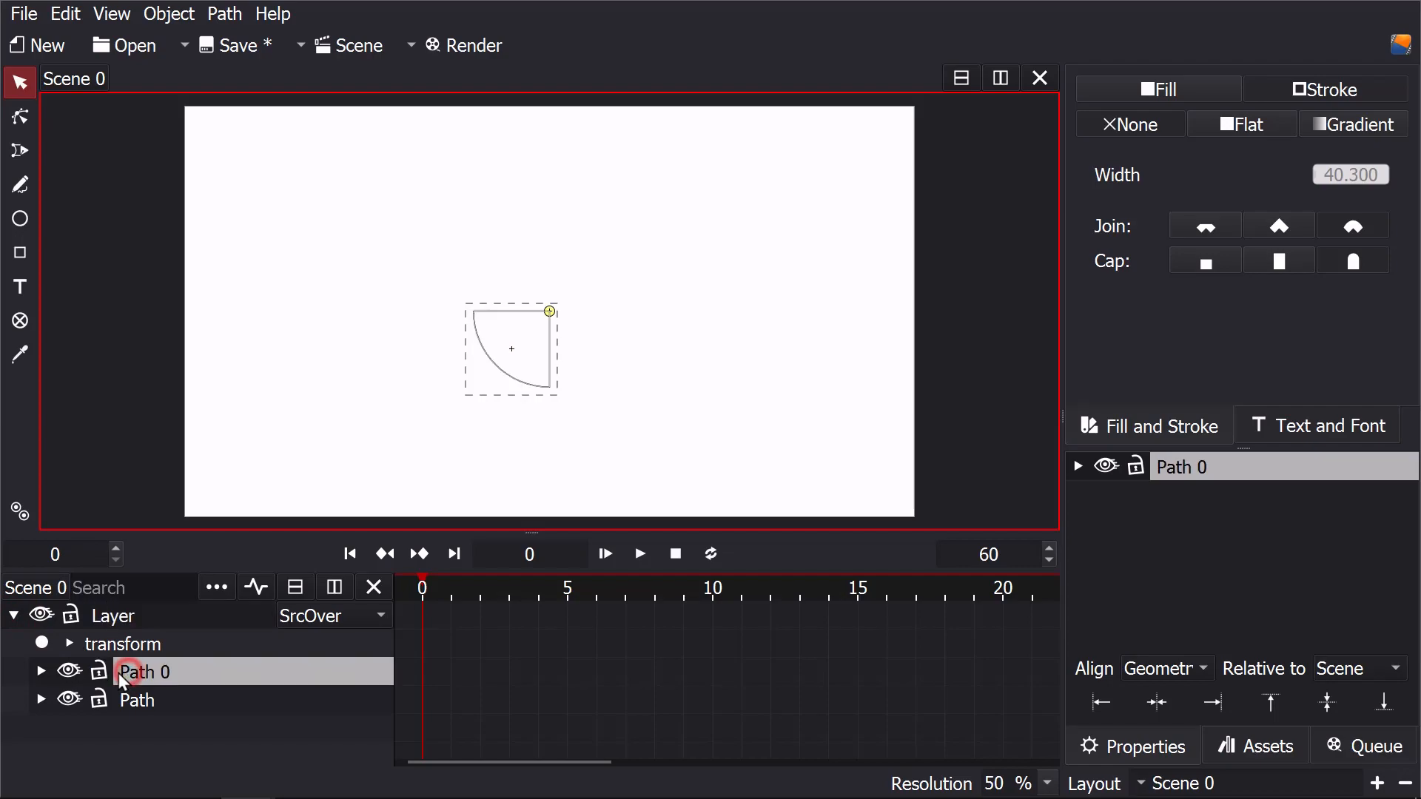
{"action": "left_click", "coordinate": [43, 671]}
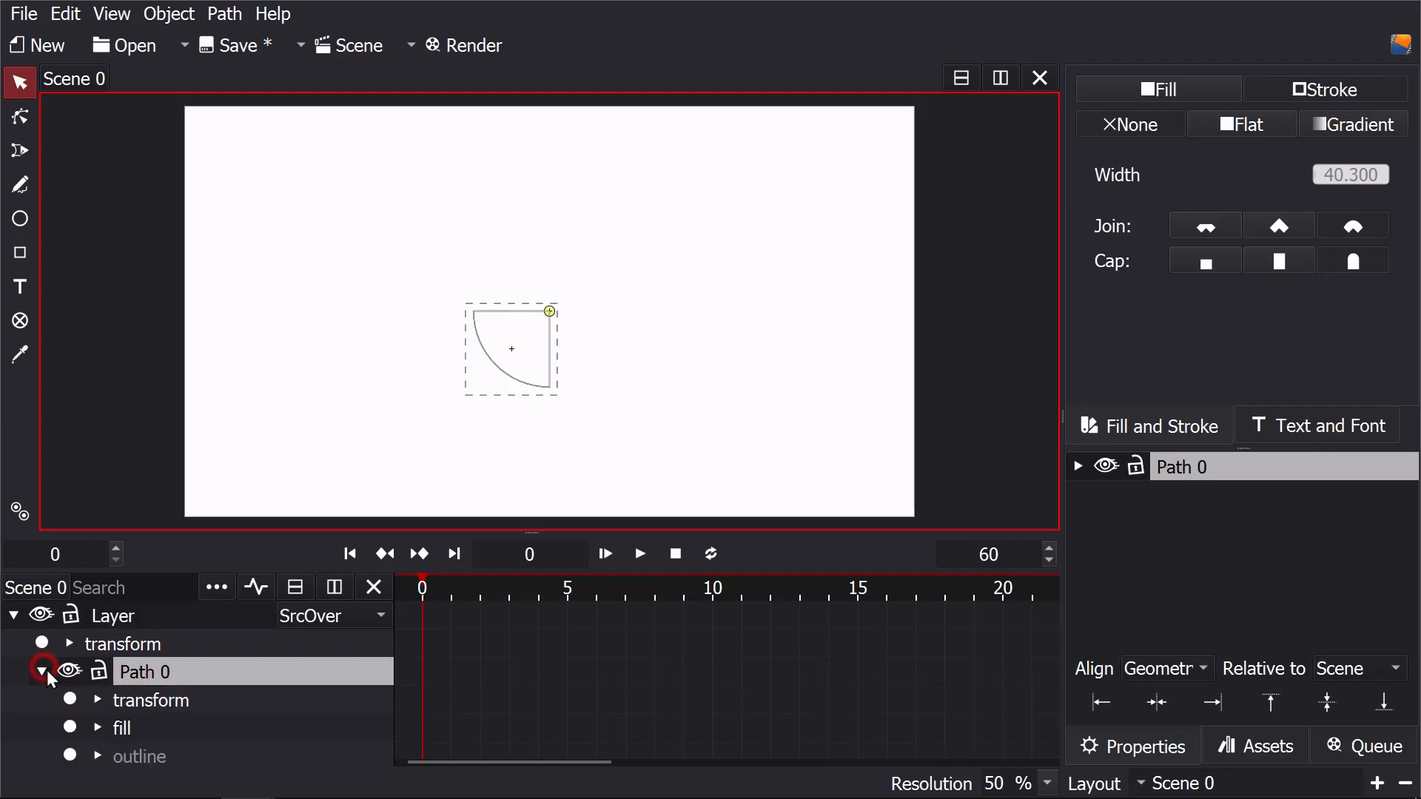
{"action": "left_click", "coordinate": [92, 699]}
{"action": "scroll", "coordinate": [94, 694], "scroll_direction": "down", "scroll_amount": 2}
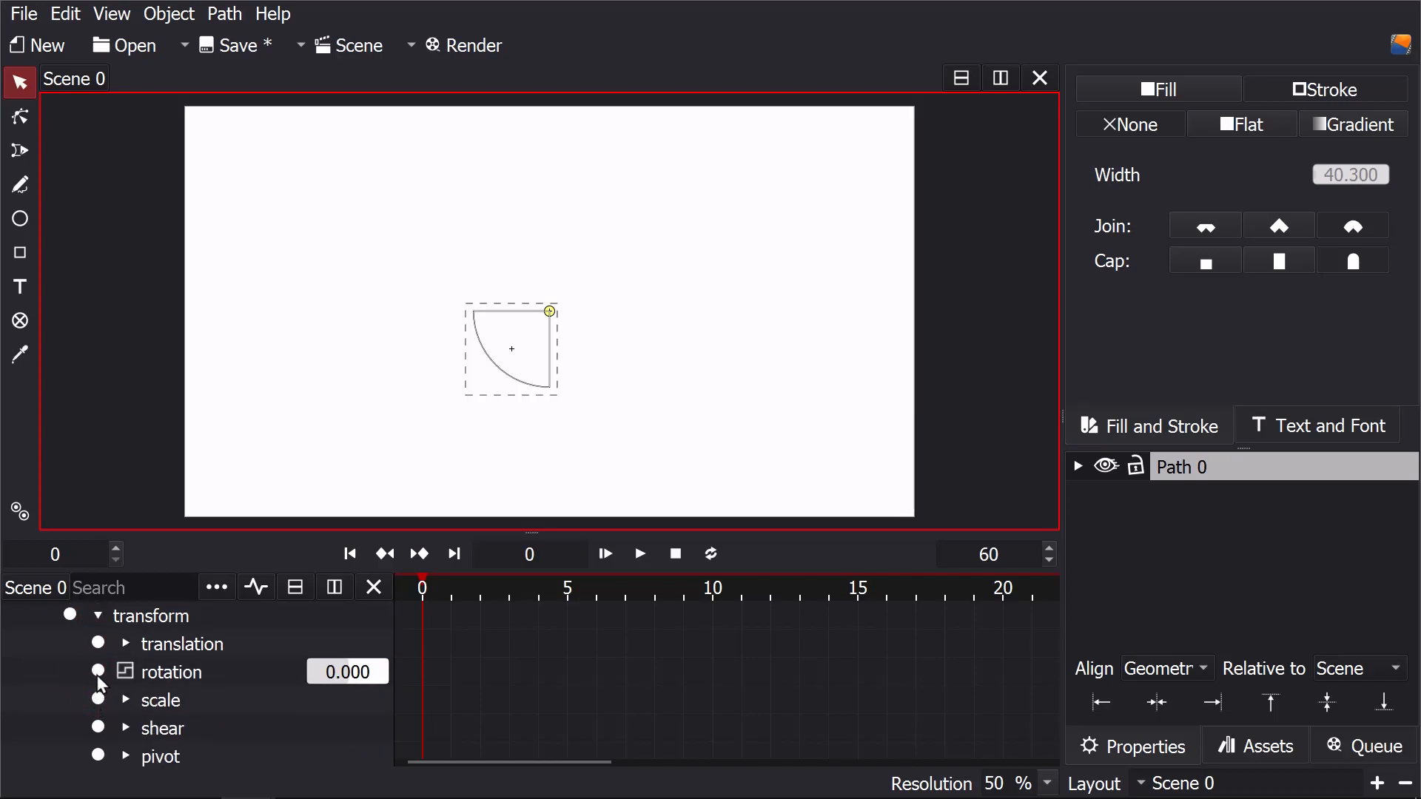
{"action": "left_click", "coordinate": [97, 672]}
Step: Set the rotation of Path 0 to -90 at frame 20
{"action": "left_click", "coordinate": [1003, 590]}
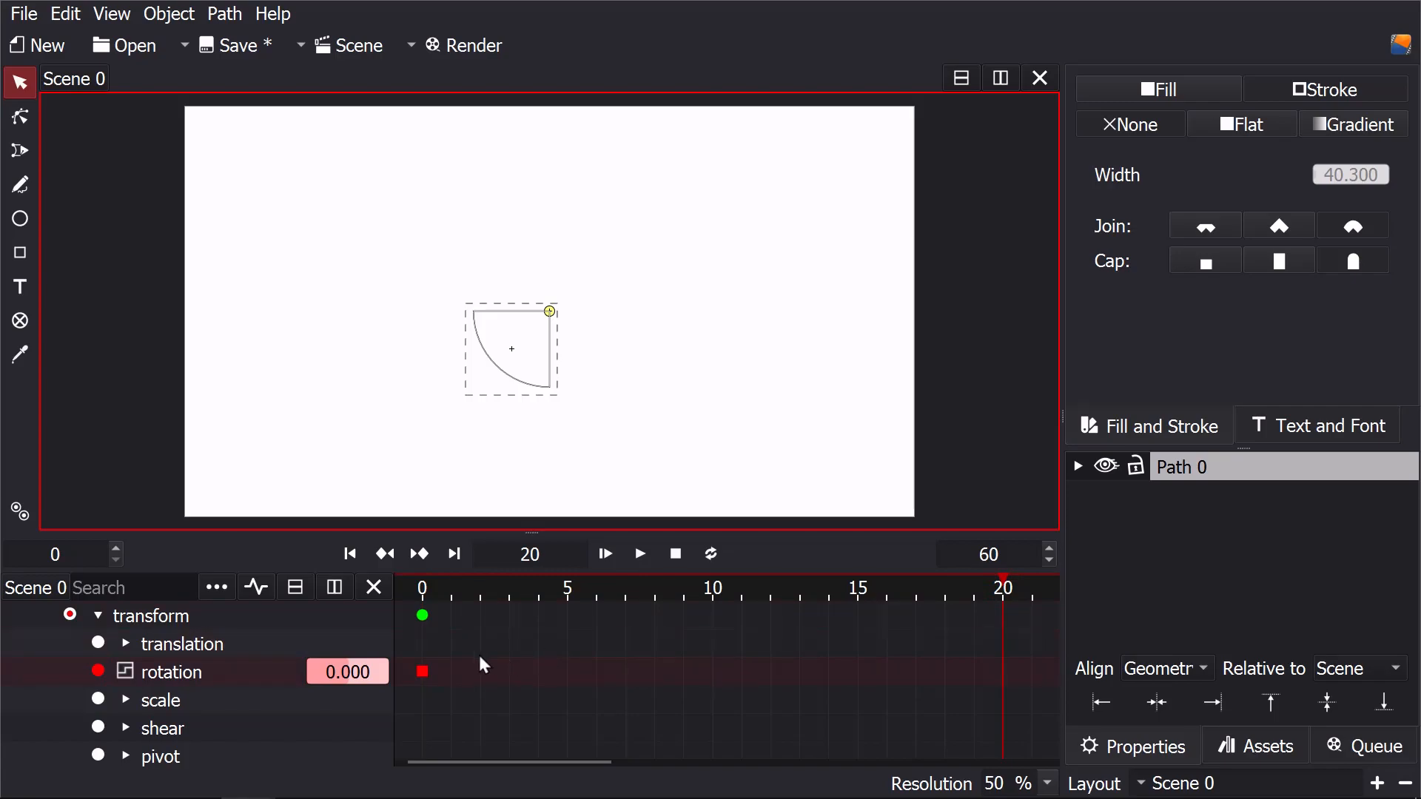
{"action": "left_click", "coordinate": [379, 670]}
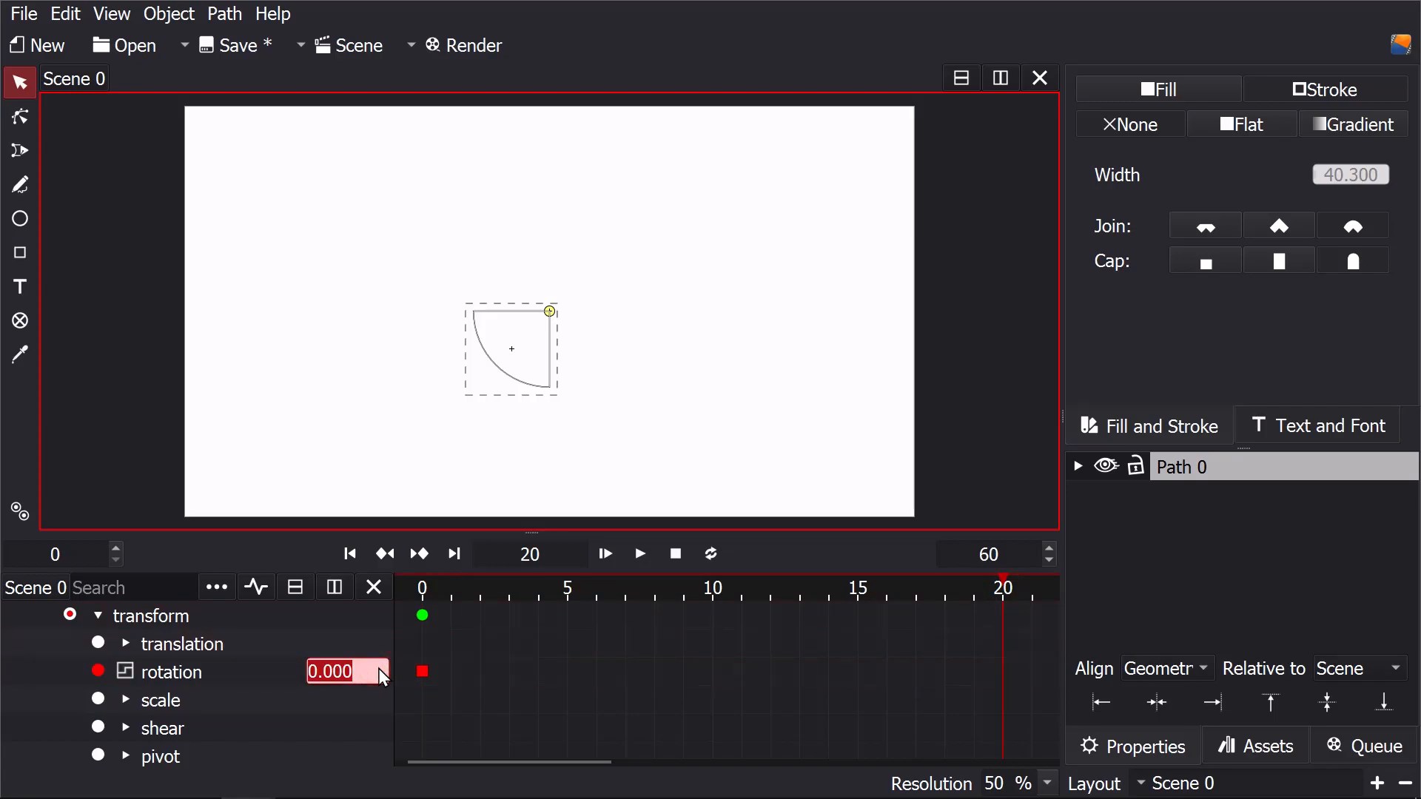
{"action": "type", "text": "-90"}
{"action": "key", "text": "Return"}
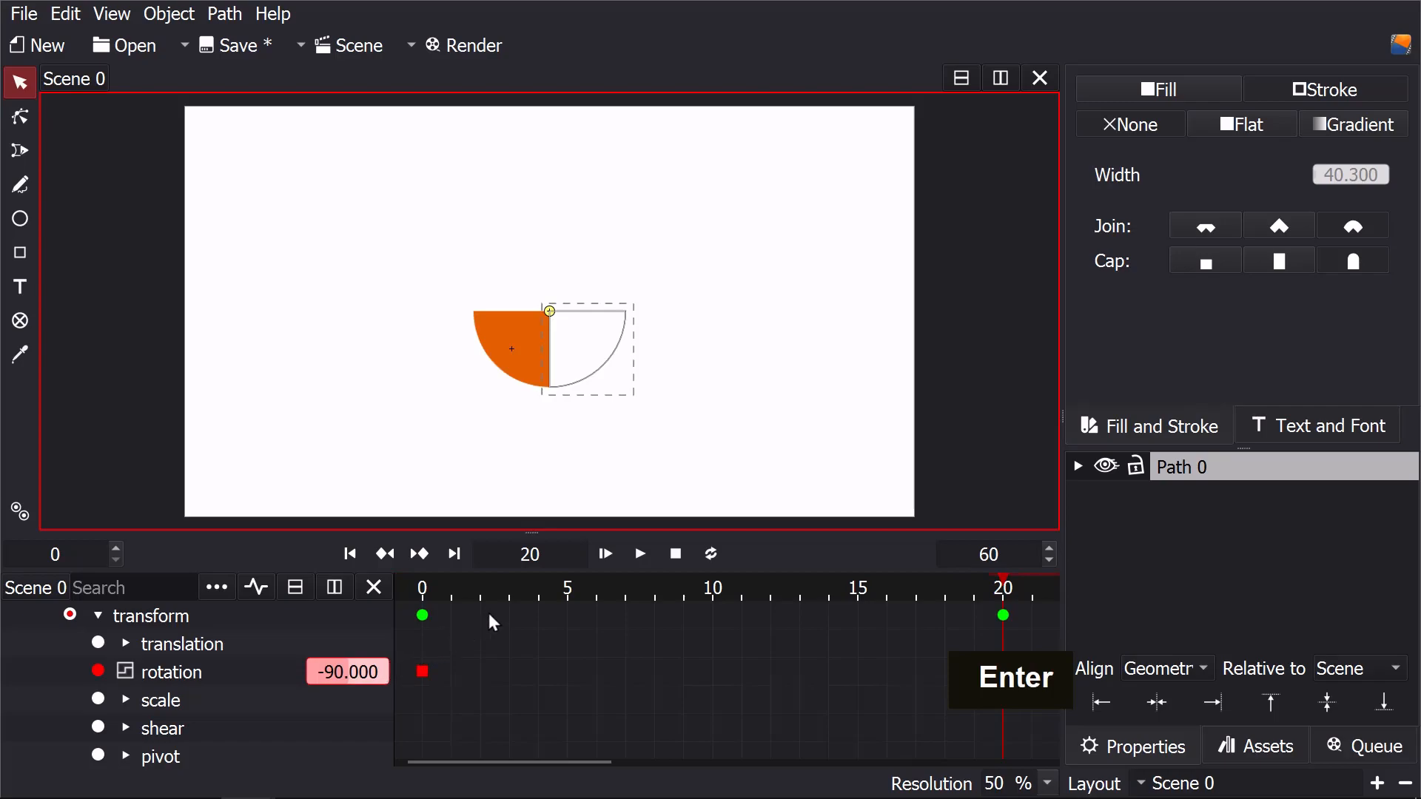
Step: Preview the quarter-circle reveal animation twice from the first frame
{"action": "left_click", "coordinate": [601, 557]}
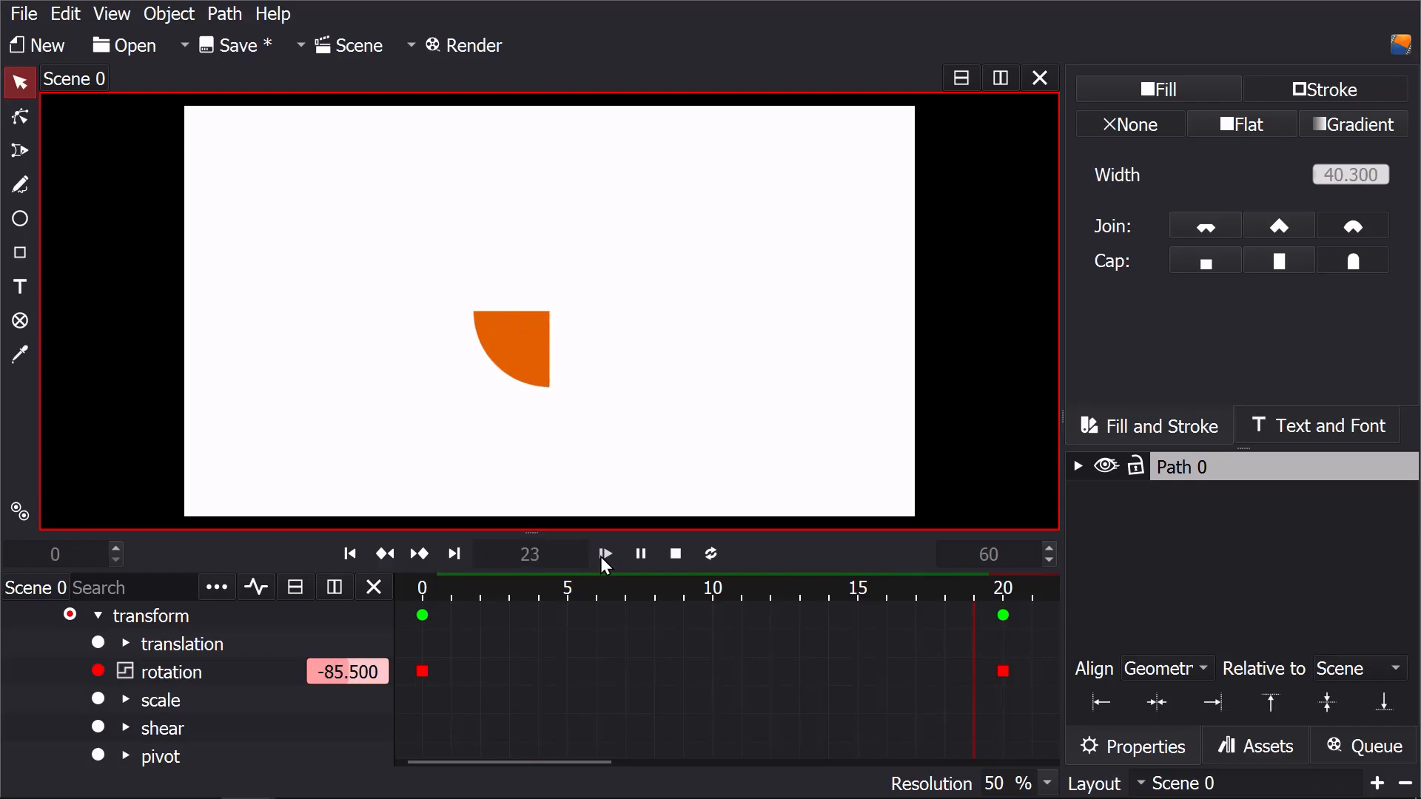
{"action": "left_click", "coordinate": [604, 555]}
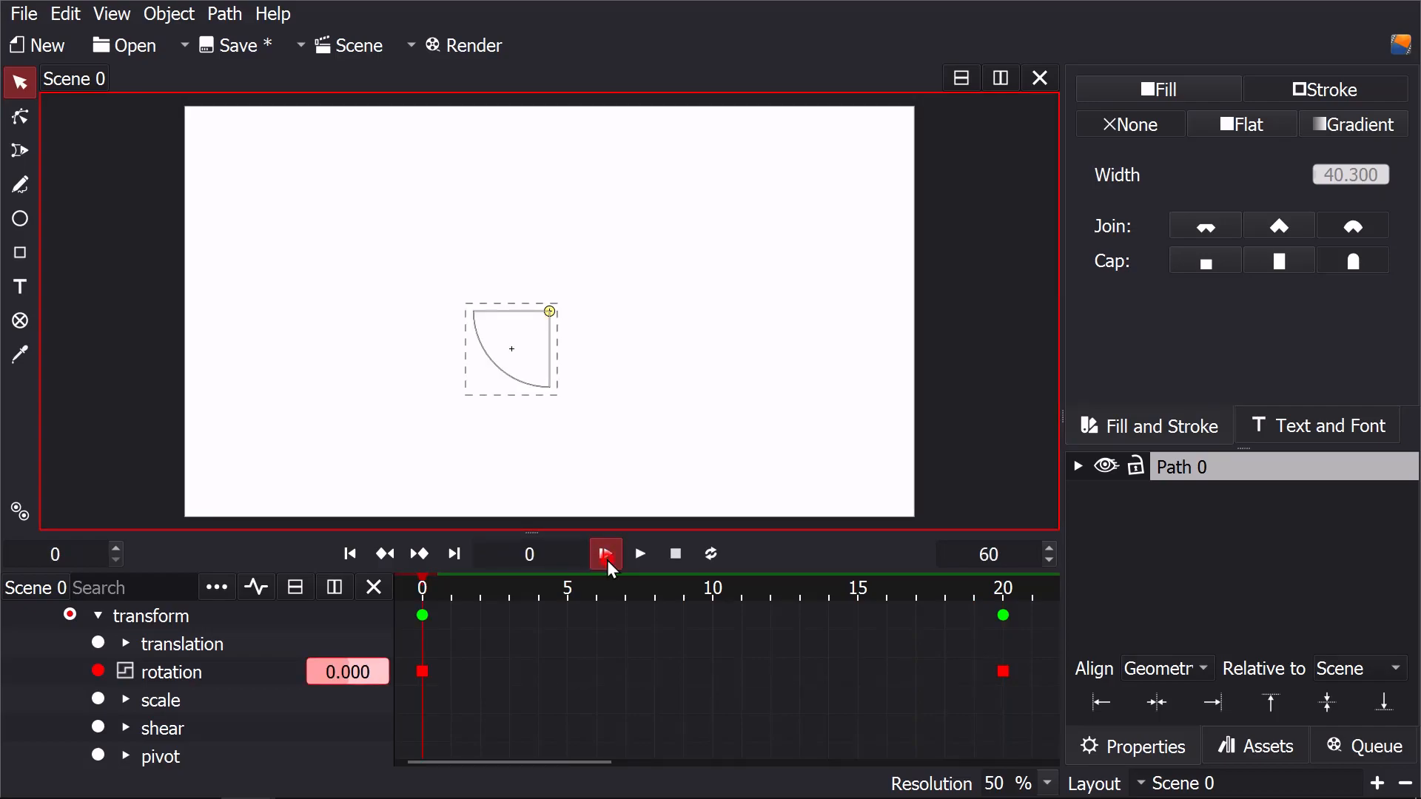
{"action": "left_click", "coordinate": [607, 556]}
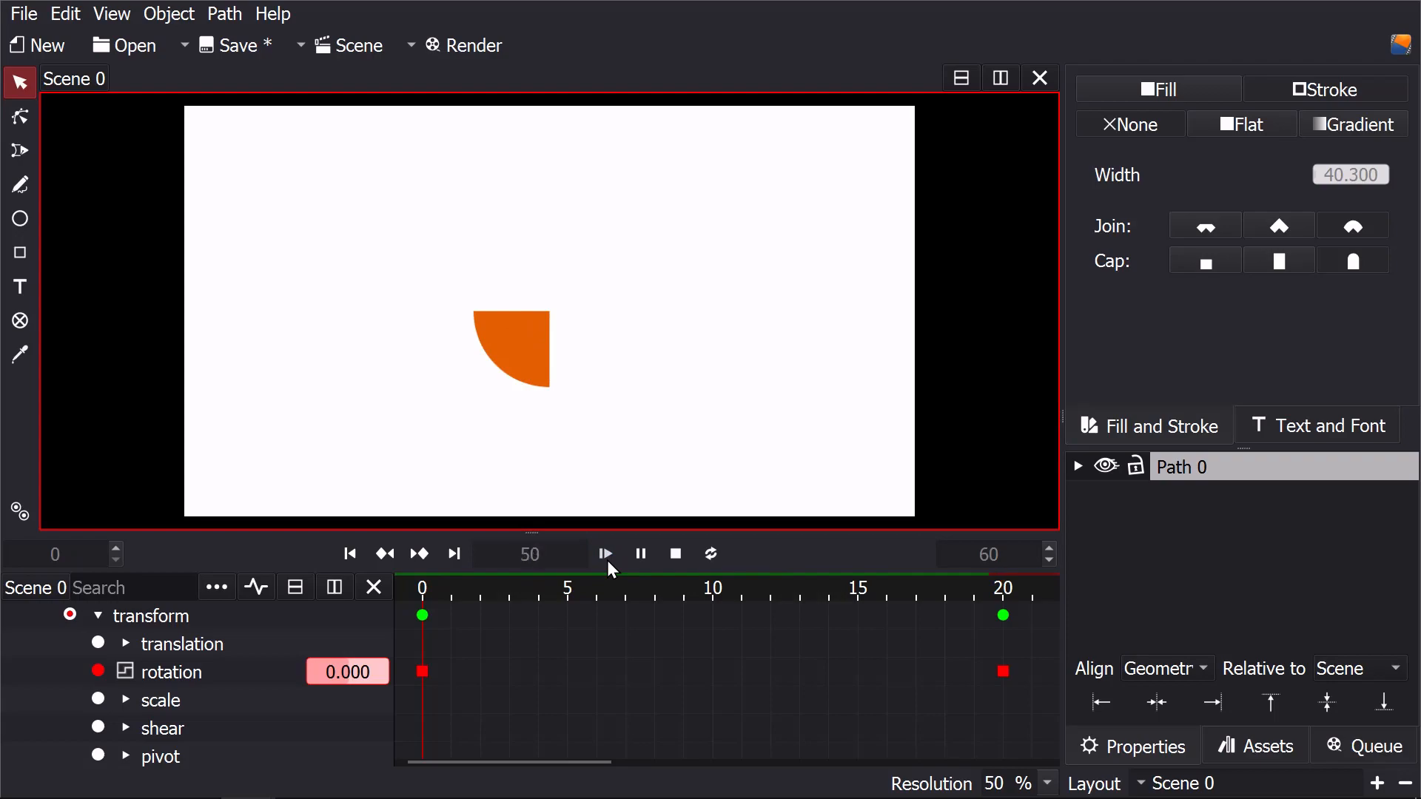
{"action": "left_click", "coordinate": [604, 561]}
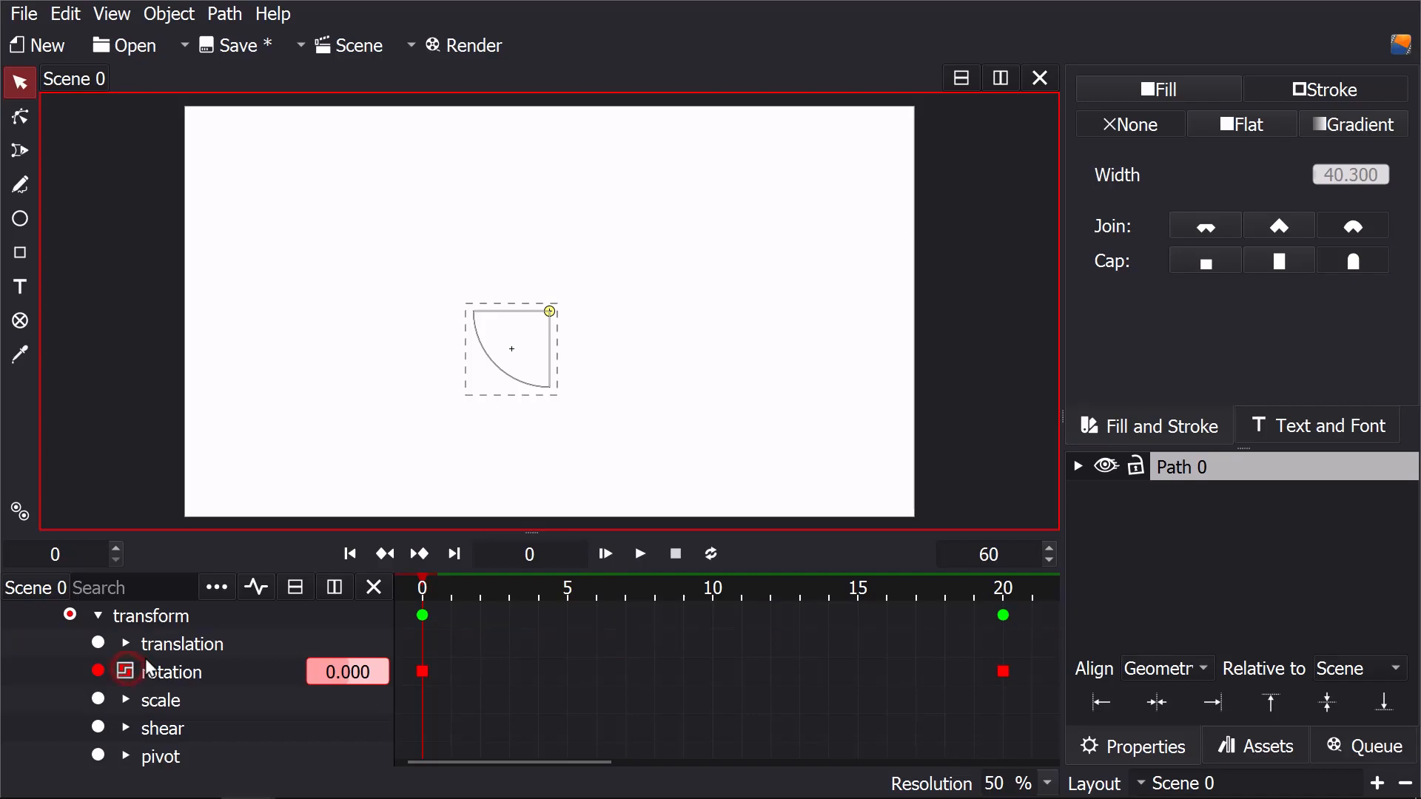
Step: Show the rotation curve, make the frame 0 keyframe smooth, and move its handle 10 along the X axis
{"action": "left_click", "coordinate": [253, 588]}
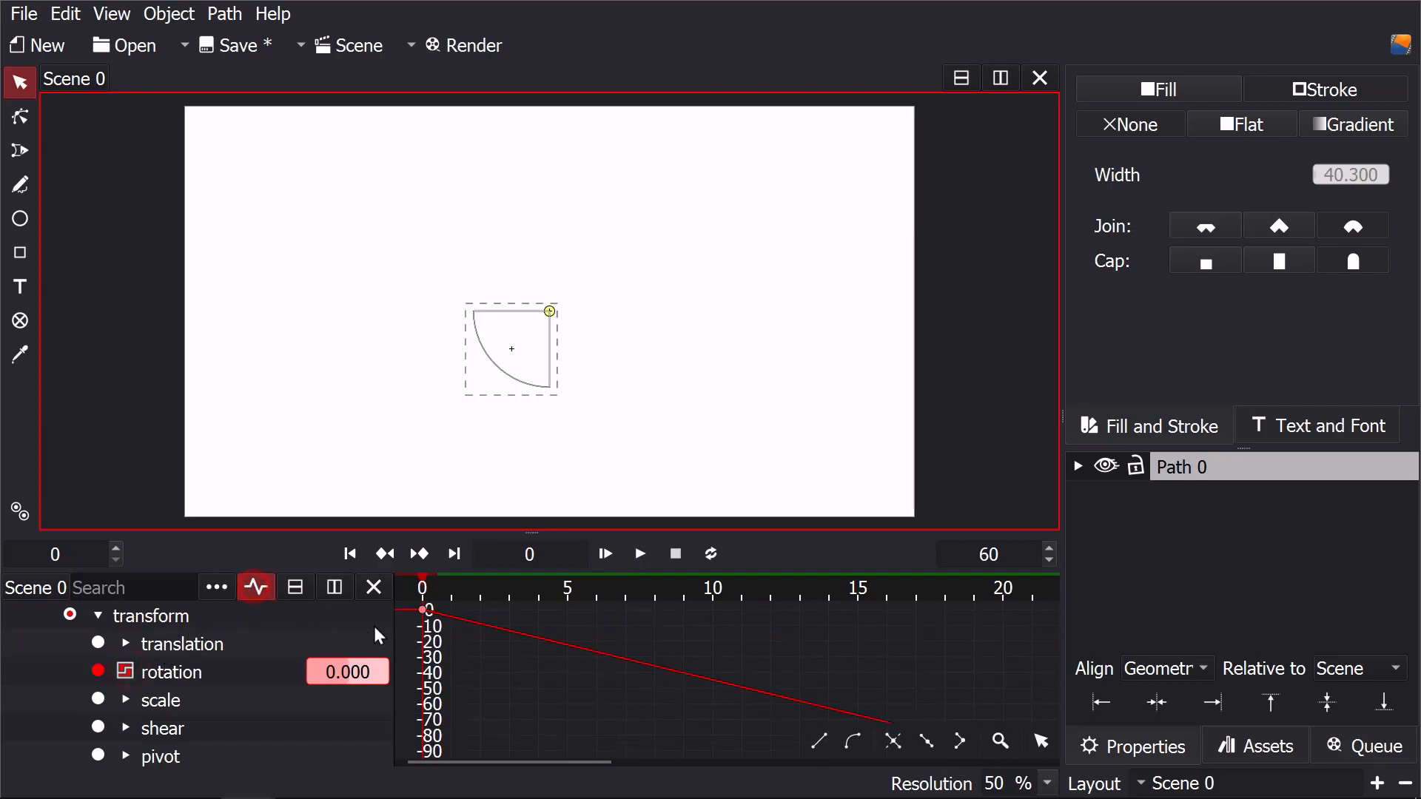
{"action": "left_click_drag", "start_coordinate": [503, 667], "coordinate": [415, 605]}
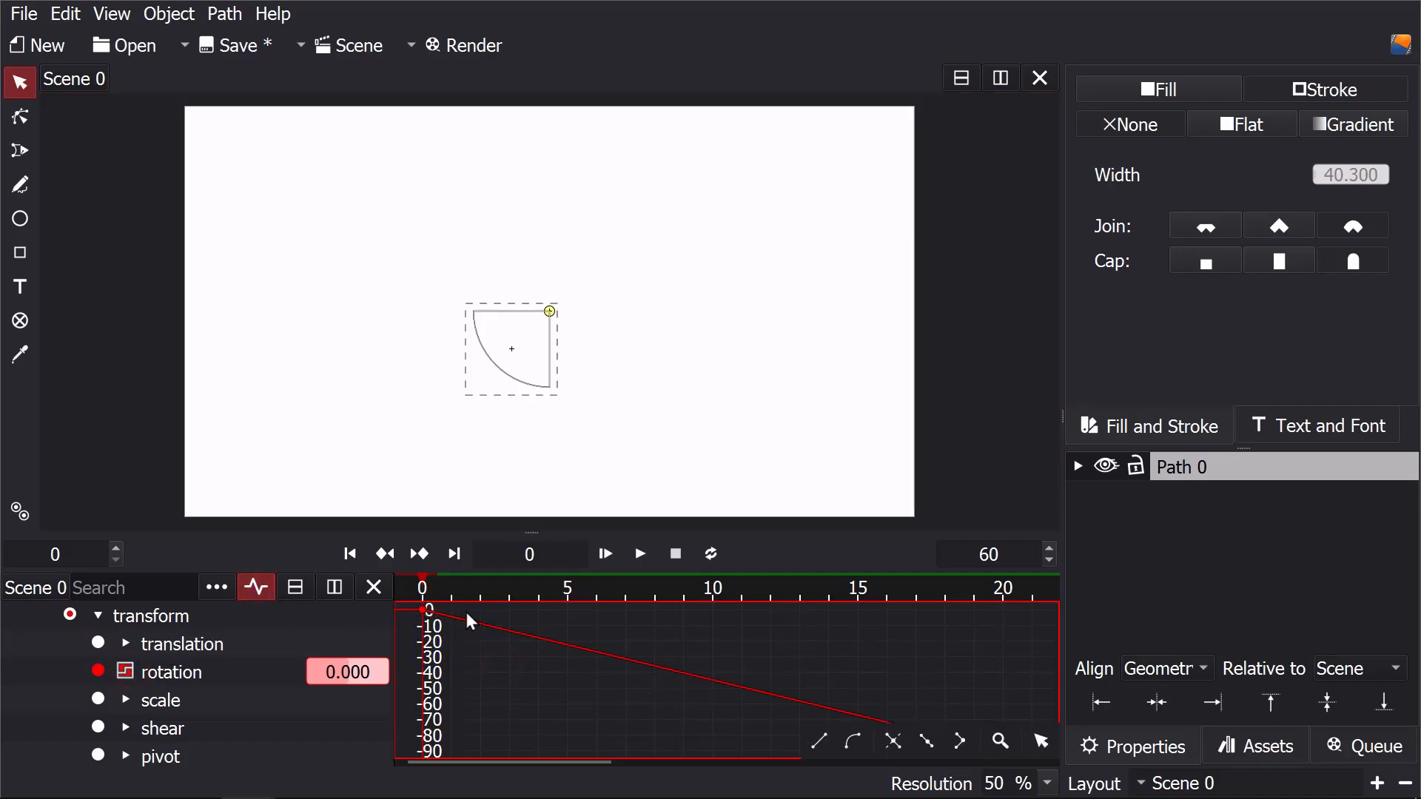
{"action": "left_click", "coordinate": [928, 740]}
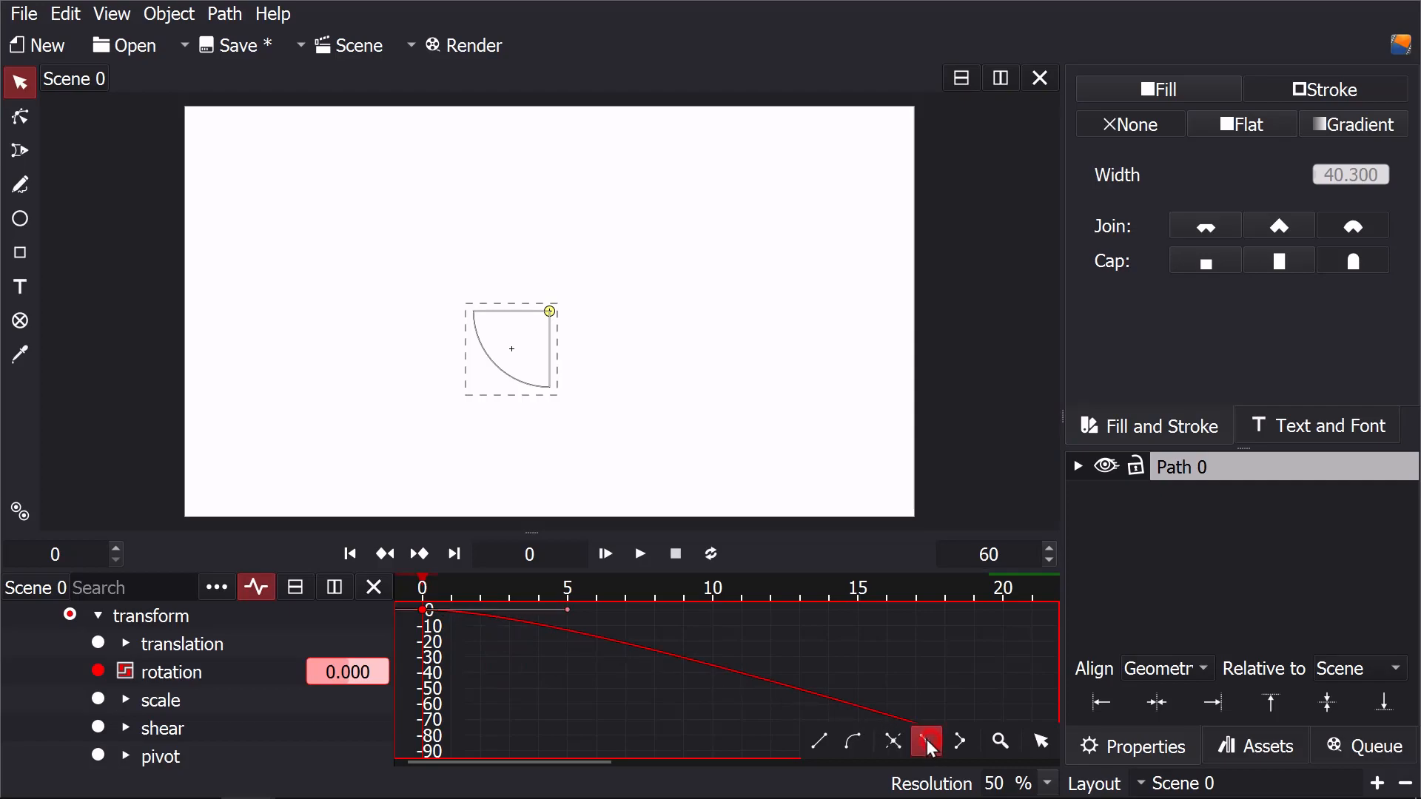
{"action": "left_click_drag", "start_coordinate": [568, 610], "coordinate": [655, 630]}
{"action": "type", "text": "x: 10"}
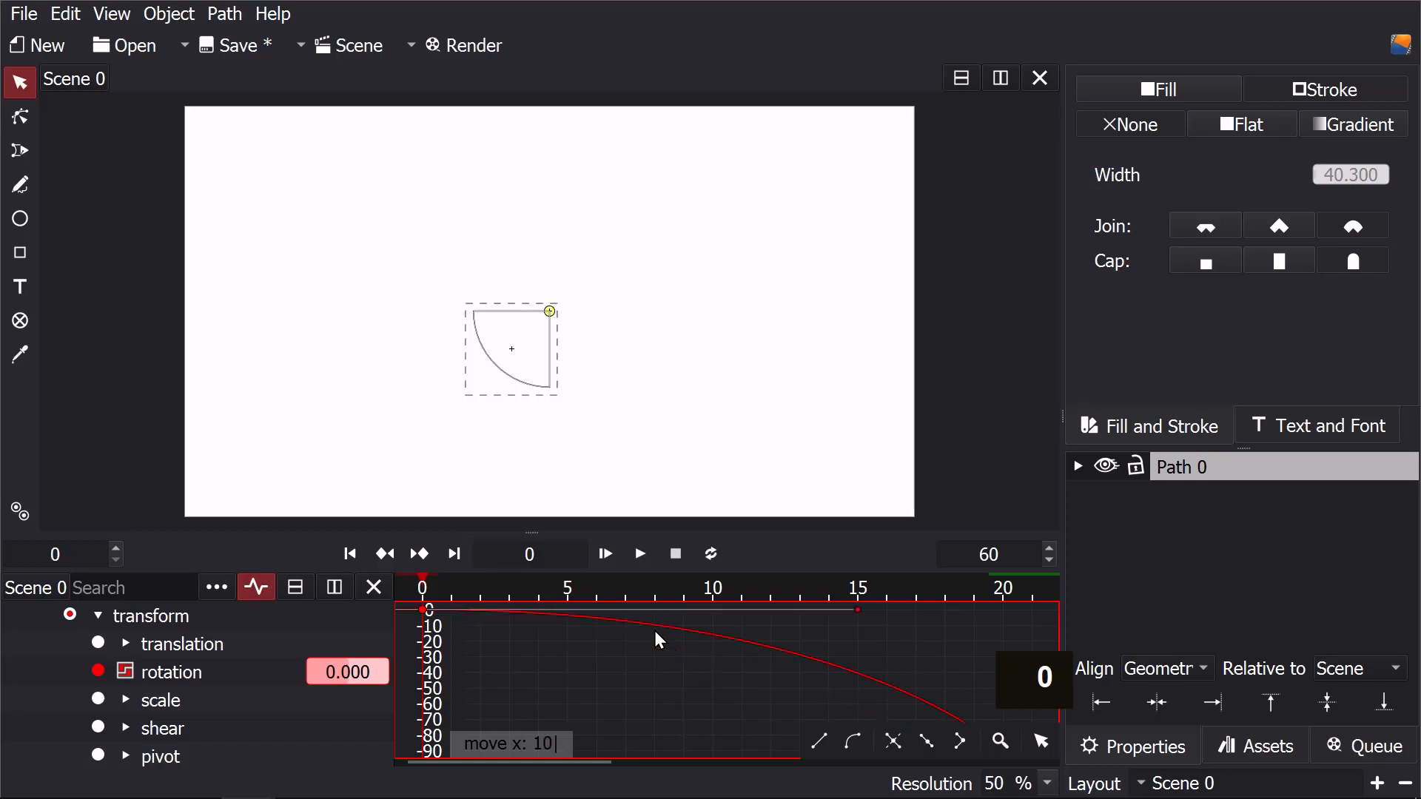
{"action": "key", "text": "Return"}
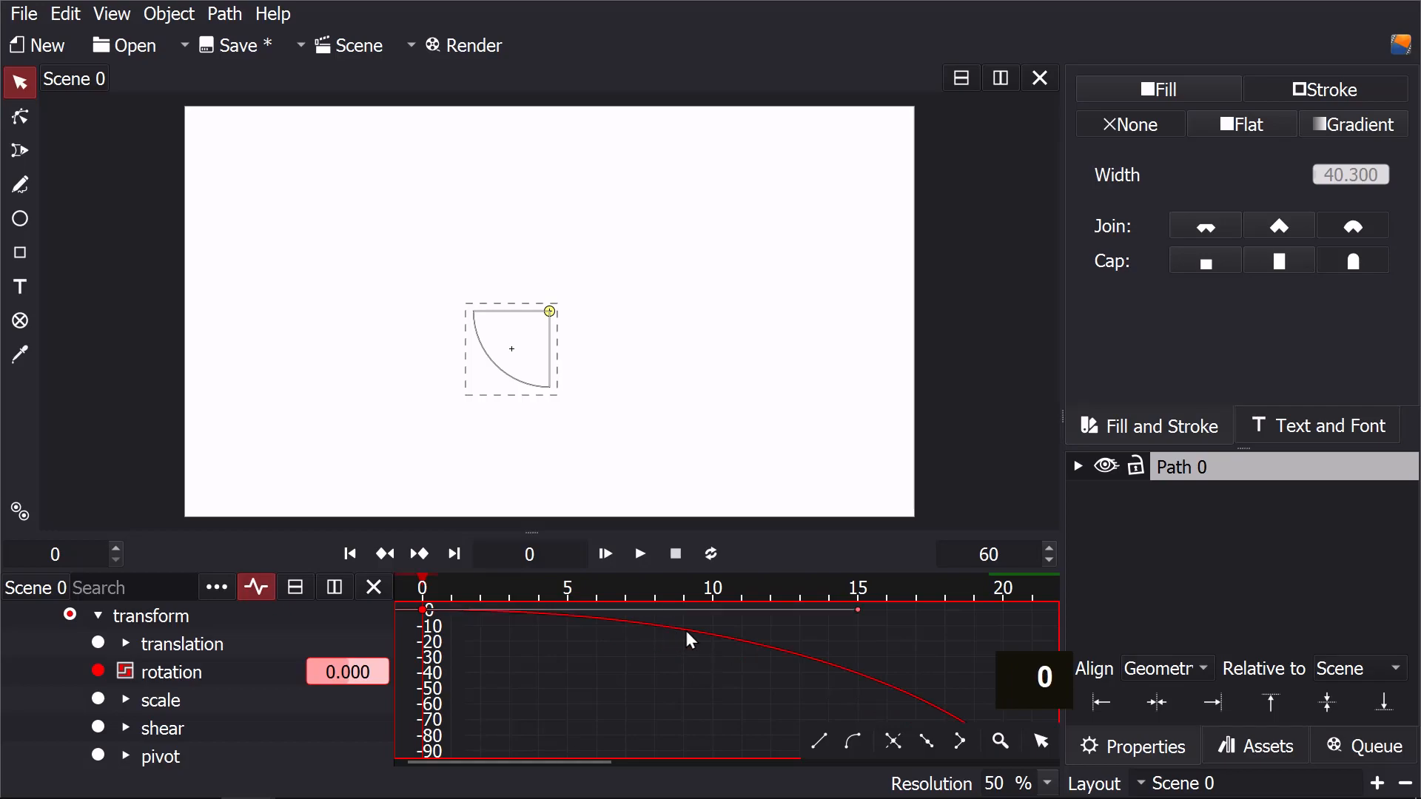
Step: Make the frame 20 rotation keyframe smooth and move its incoming handle -10 along the X axis
{"action": "scroll", "coordinate": [800, 635], "scroll_direction": "down", "scroll_amount": 4}
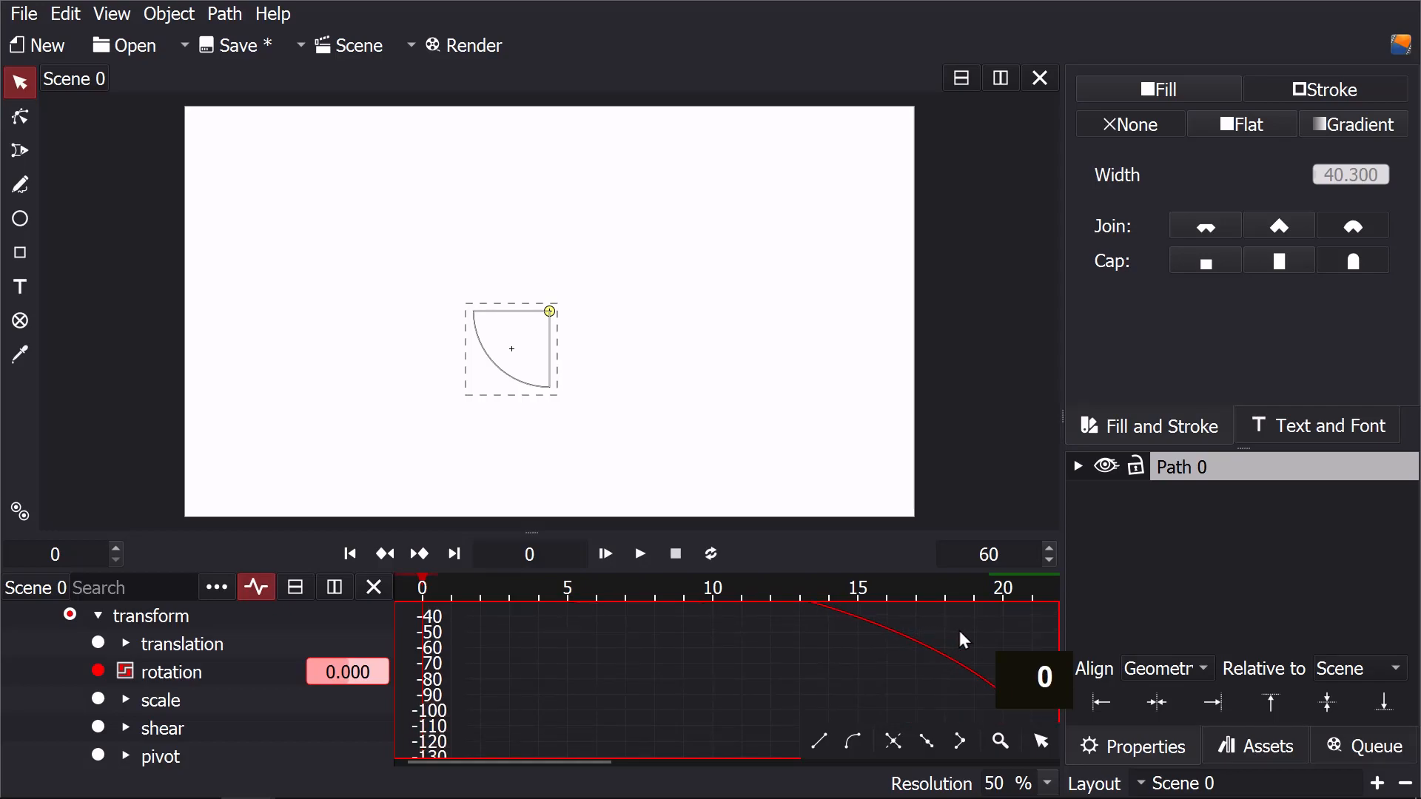
{"action": "left_click_drag", "start_coordinate": [966, 631], "coordinate": [1019, 703]}
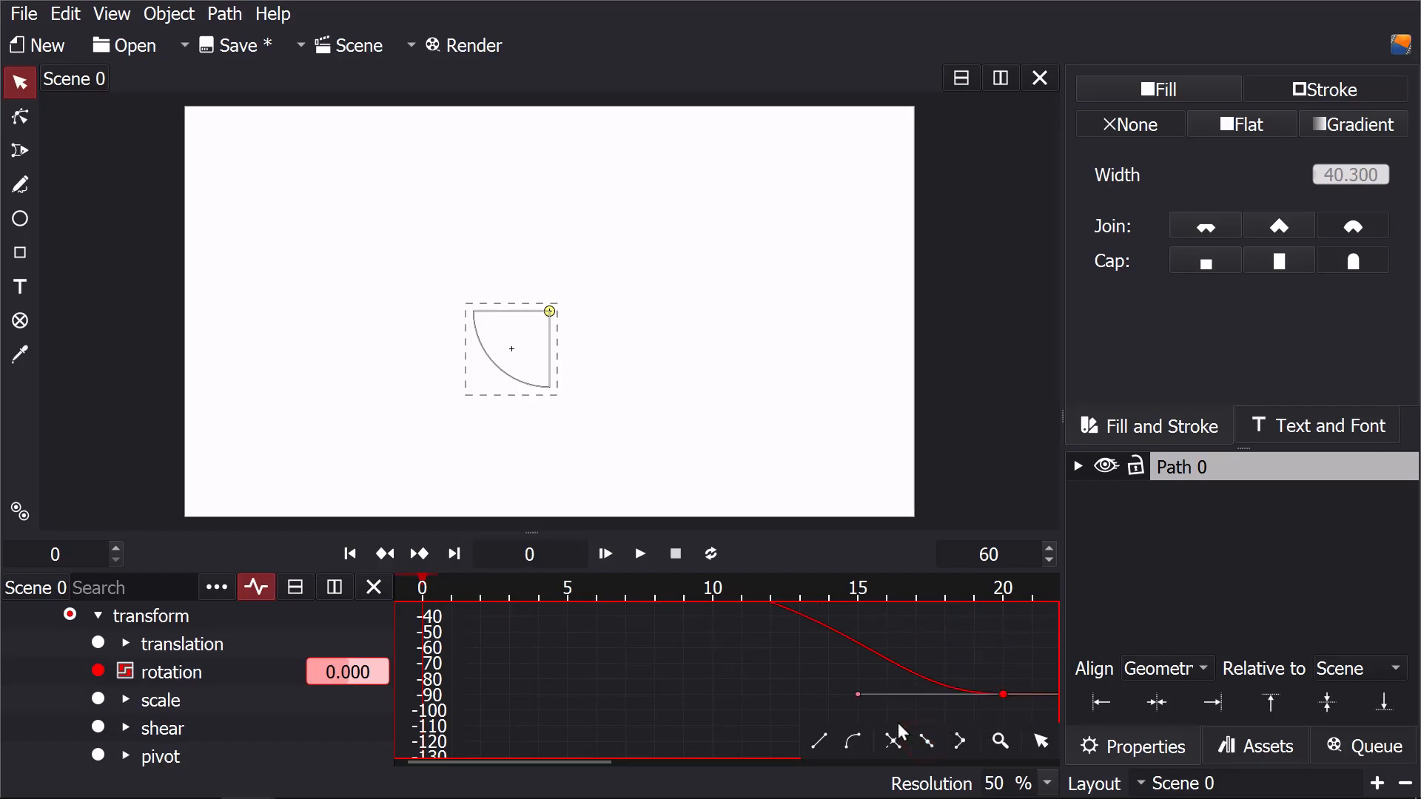
{"action": "left_click_drag", "start_coordinate": [857, 694], "coordinate": [780, 674]}
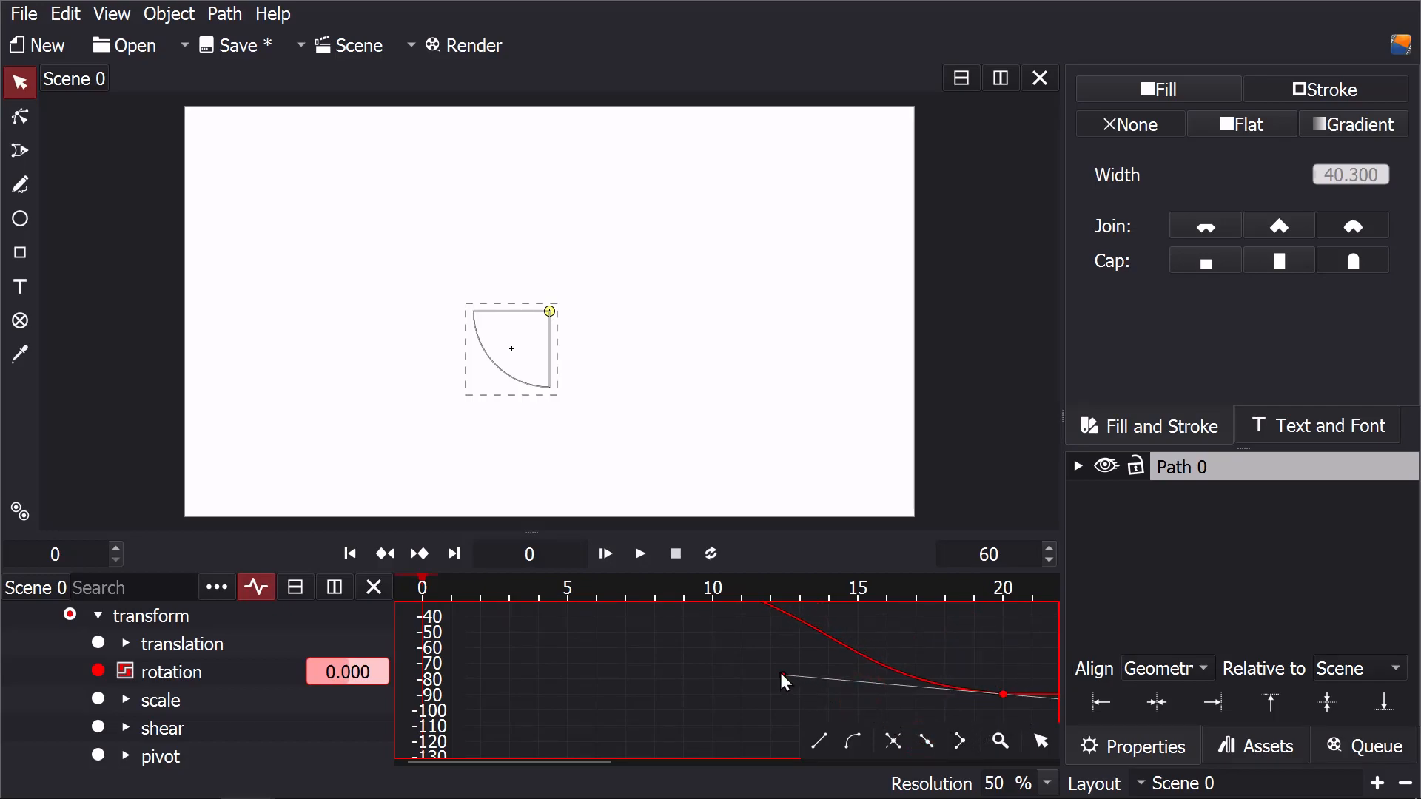
{"action": "type", "text": "x:-"}
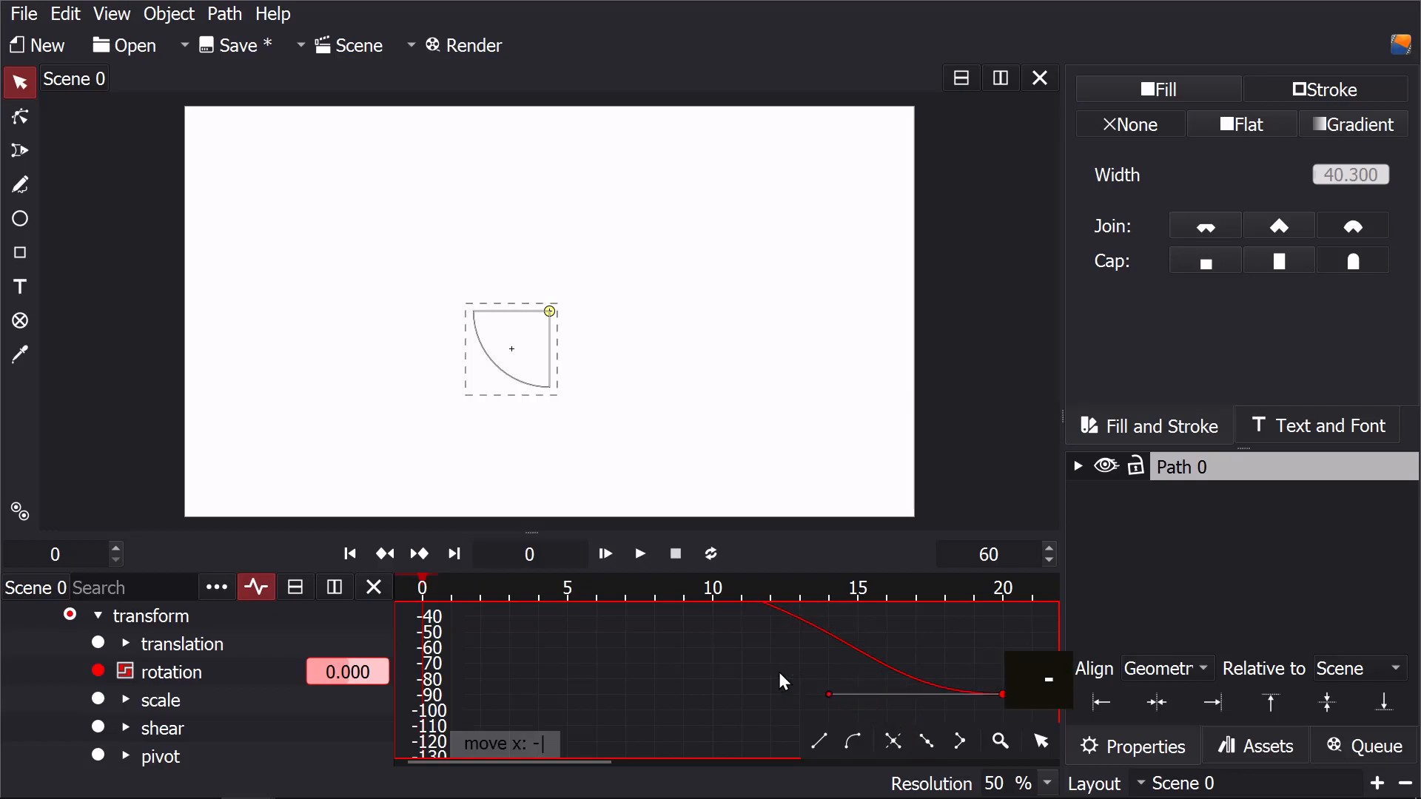
{"action": "type", "text": "10"}
{"action": "left_click", "coordinate": [779, 673]}
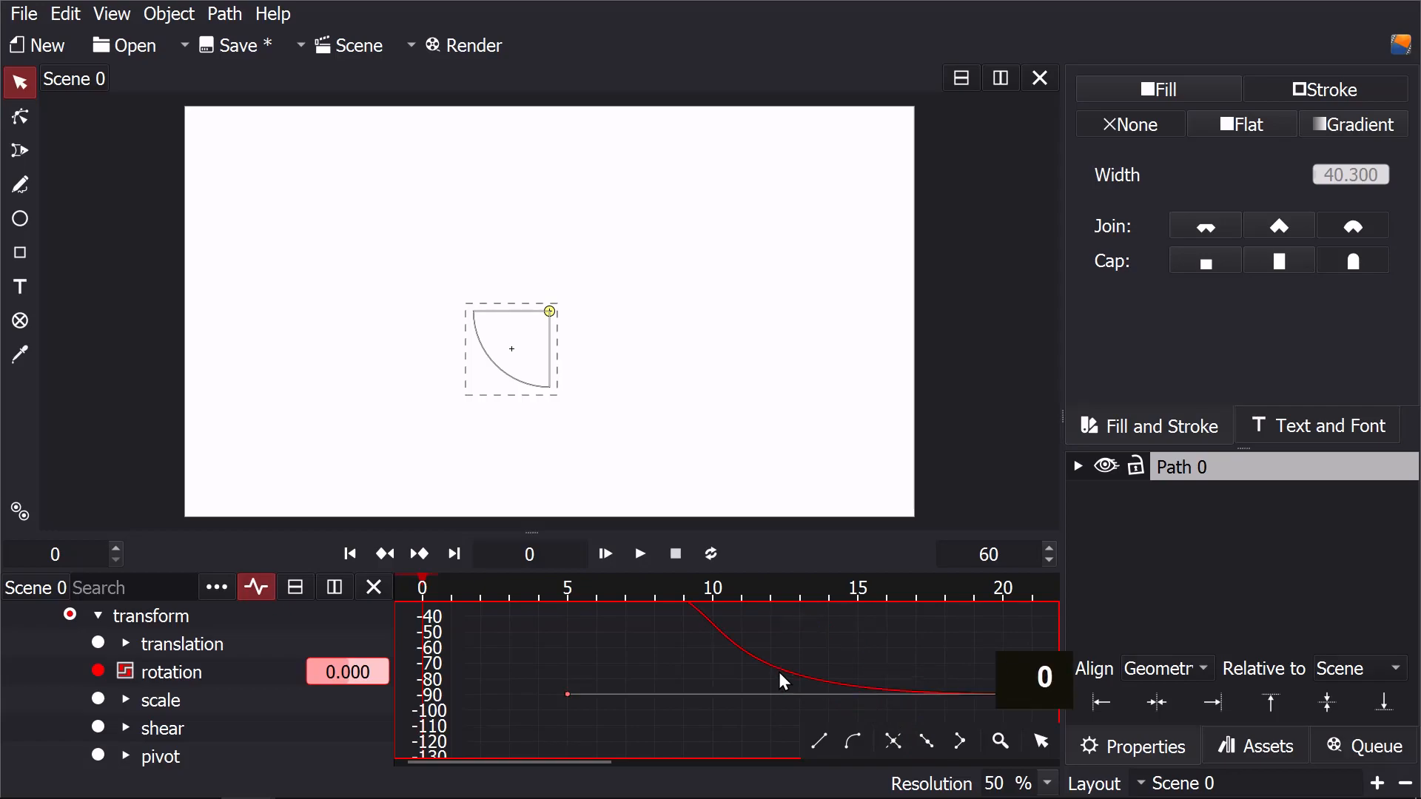
Step: Preview the eased rotation from the first frame and switch the timeline back from the curve to keyframes
{"action": "left_click", "coordinate": [605, 554]}
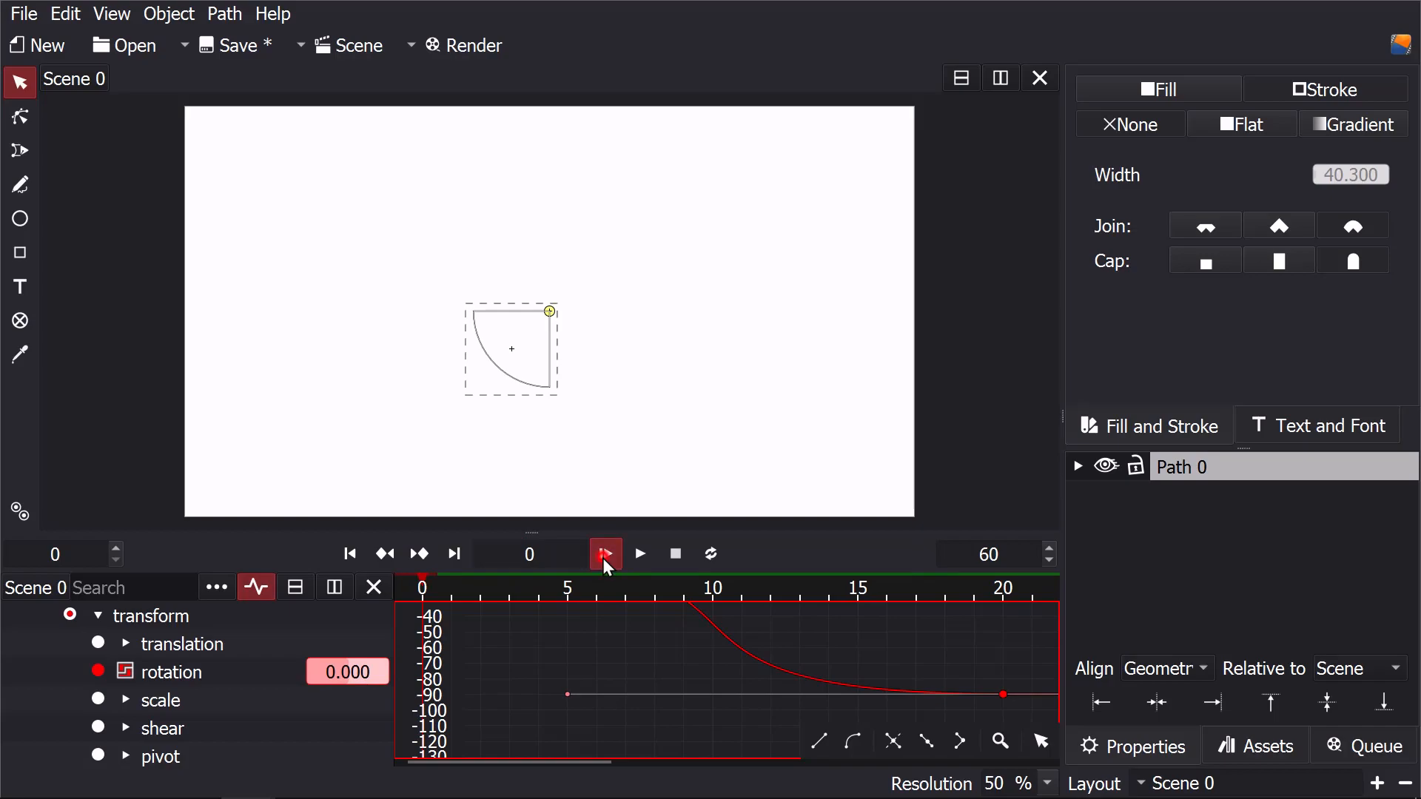
{"action": "left_click", "coordinate": [605, 560]}
{"action": "left_click", "coordinate": [127, 670]}
{"action": "left_click", "coordinate": [256, 588]}
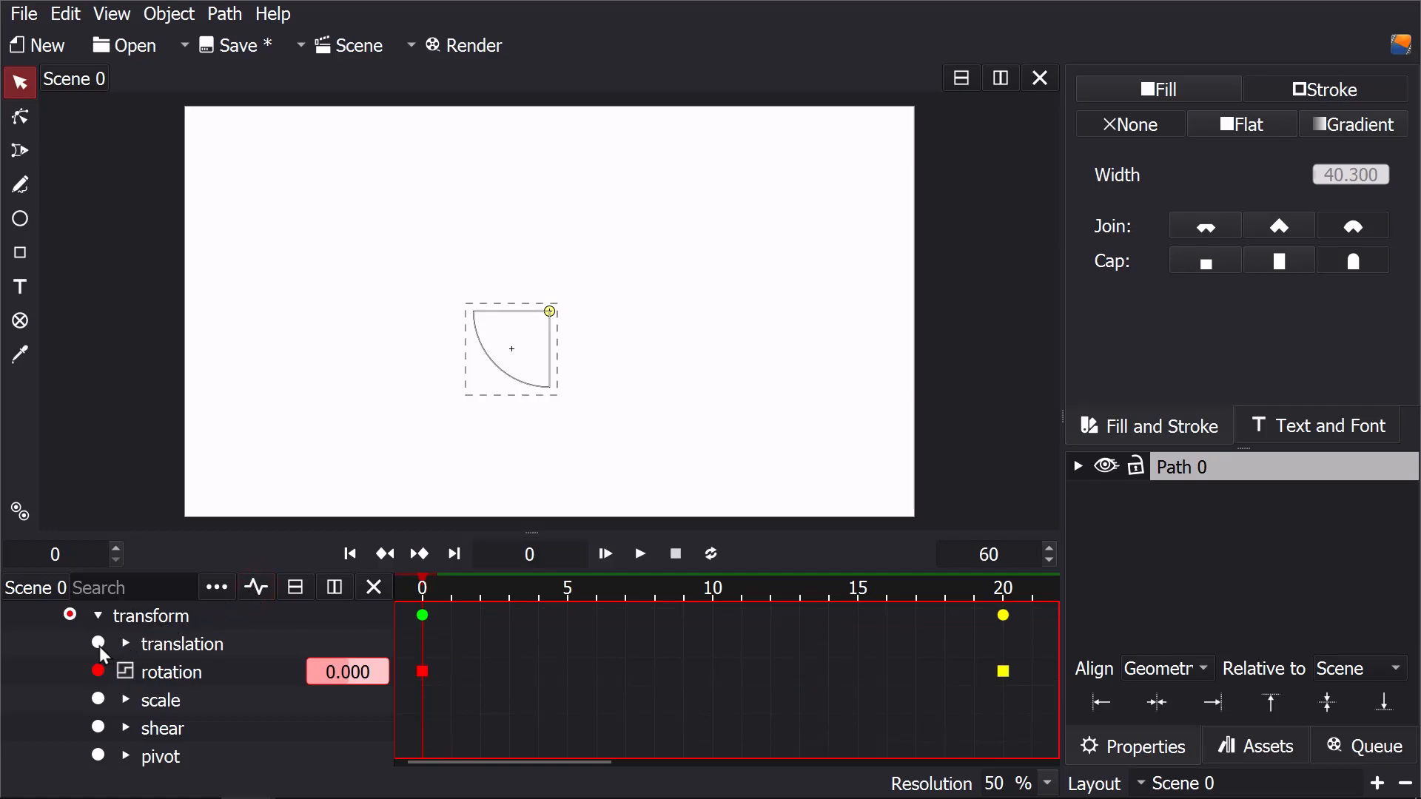
Step: Collapse Path 0 and its parent layer in the timeline and duplicate the whole layer
{"action": "scroll", "coordinate": [101, 645], "scroll_direction": "up", "scroll_amount": 1}
{"action": "left_click", "coordinate": [42, 669]}
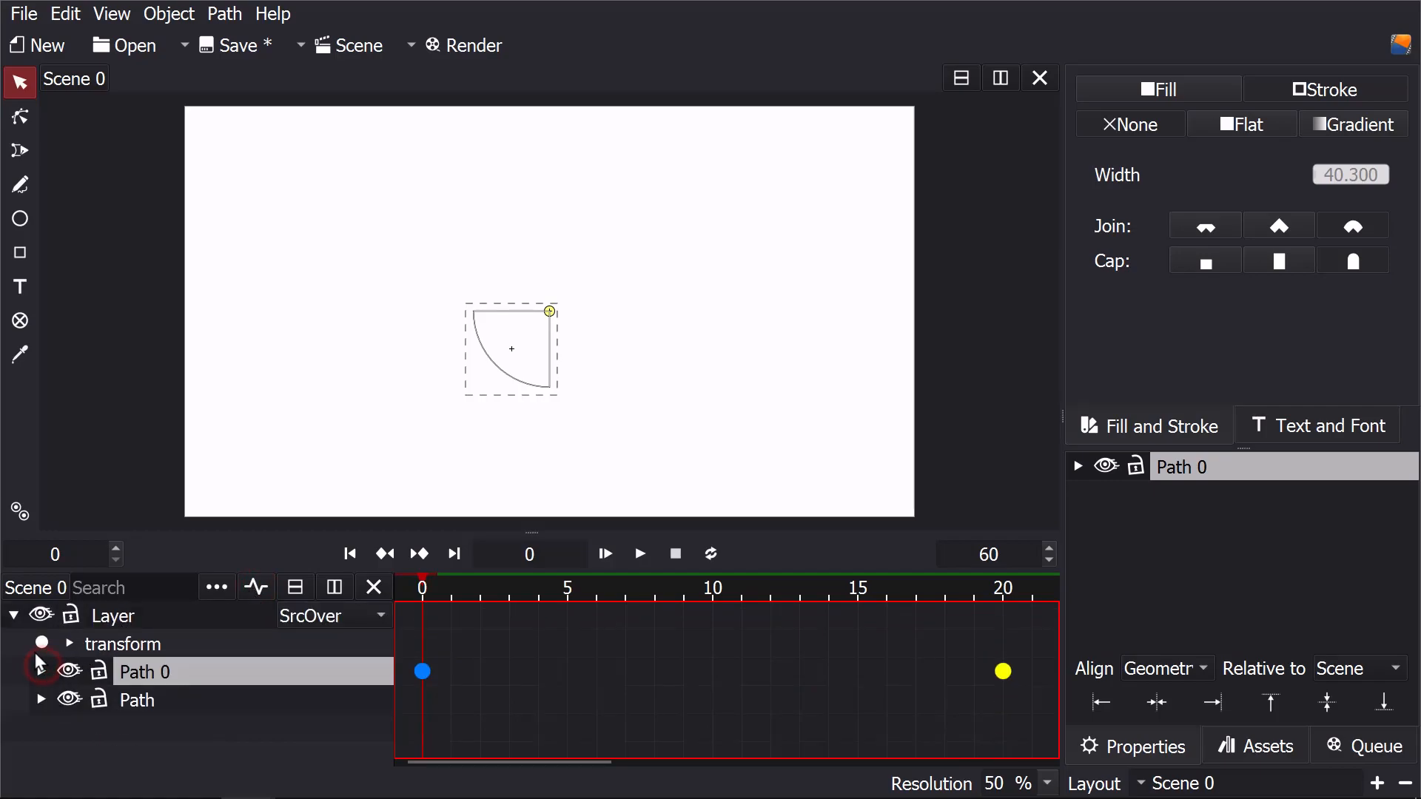
{"action": "left_click", "coordinate": [14, 616]}
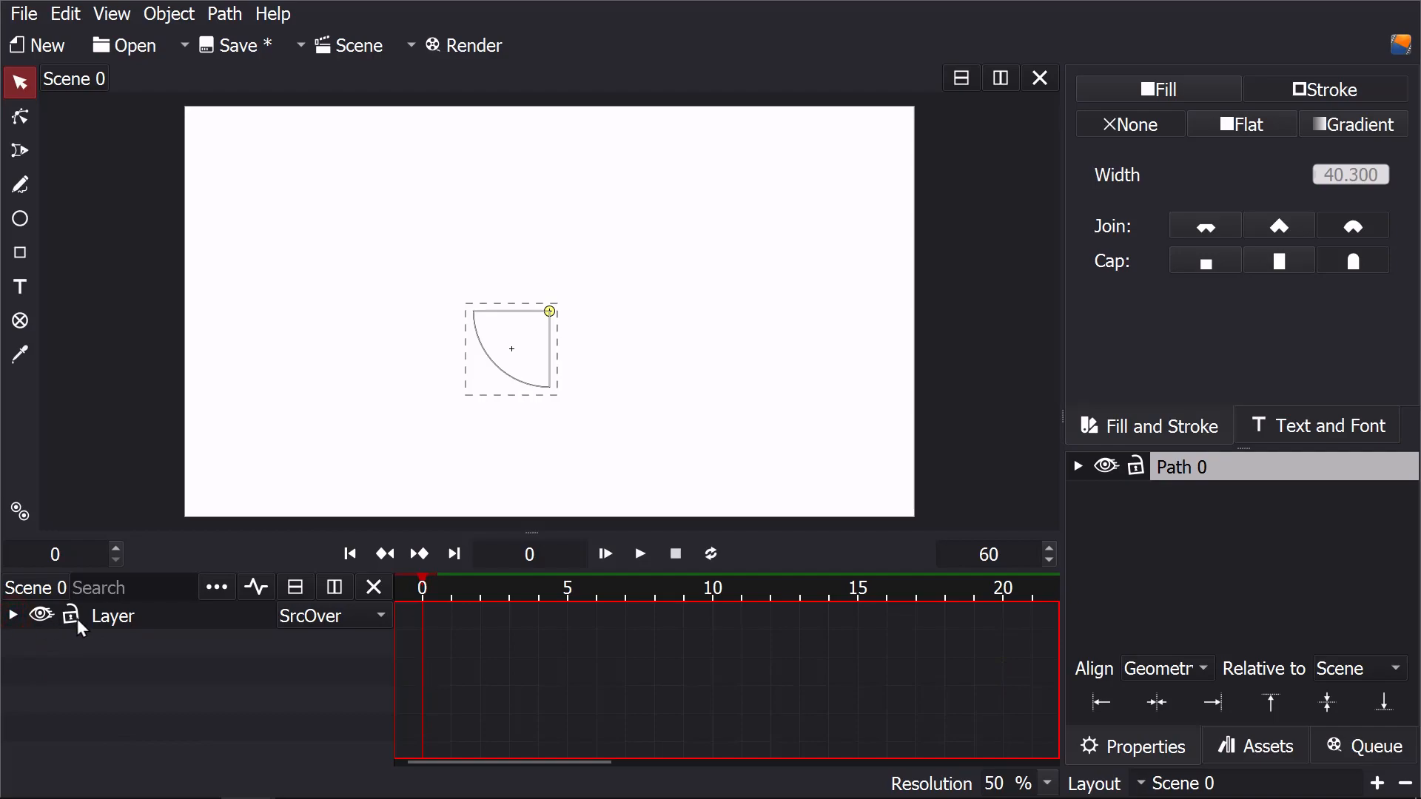
{"action": "left_click", "coordinate": [113, 619]}
{"action": "right_click", "coordinate": [154, 618]}
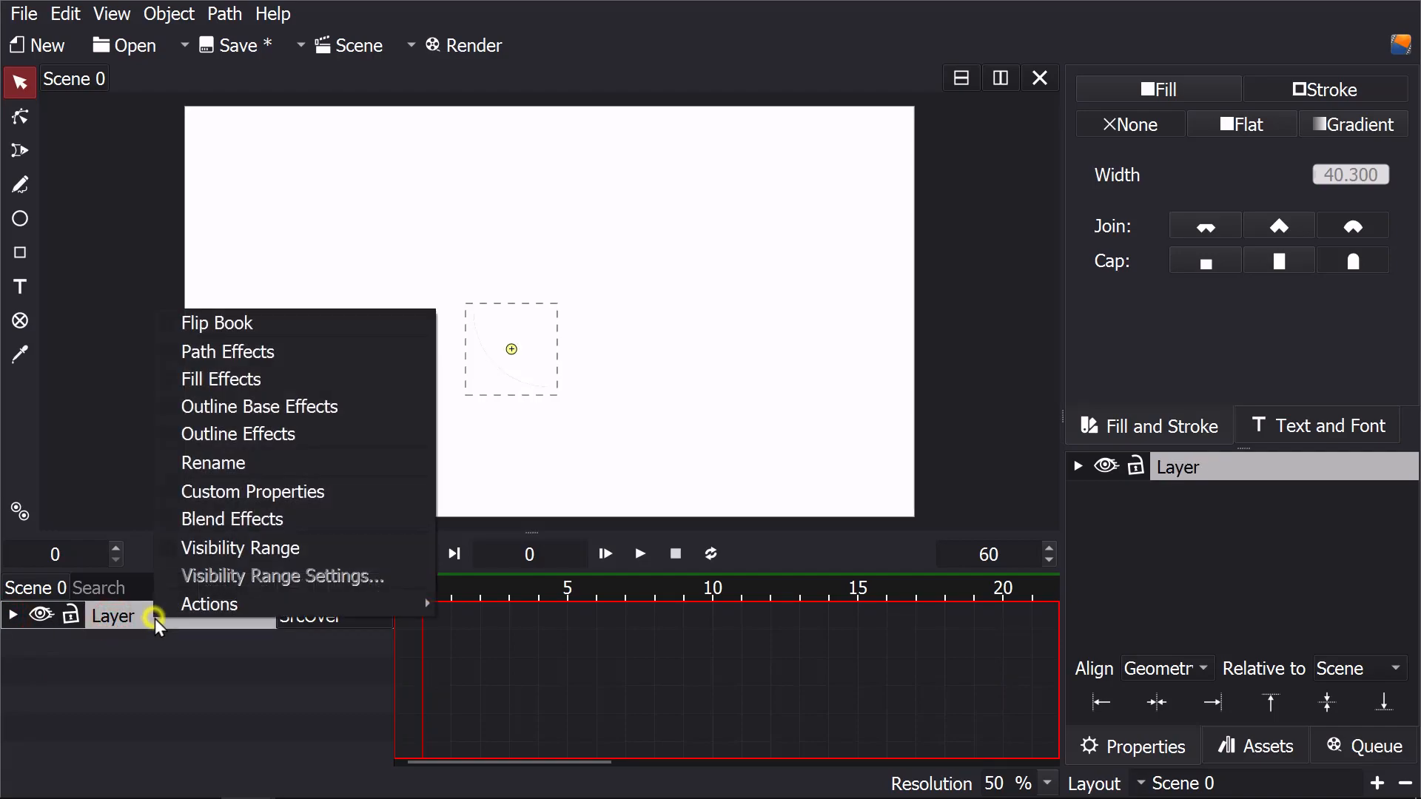
{"action": "mouse_move", "coordinate": [202, 613]}
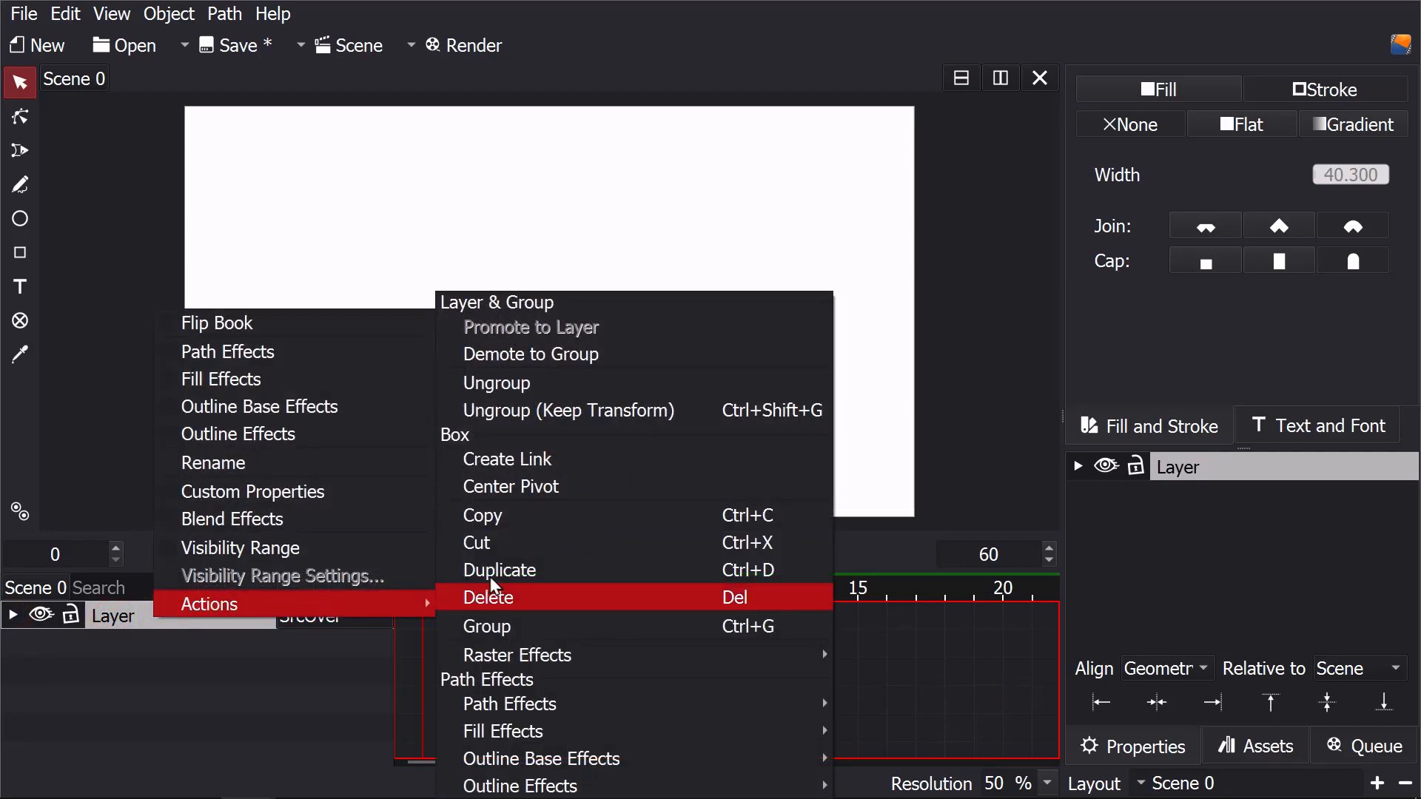
{"action": "left_click", "coordinate": [496, 575]}
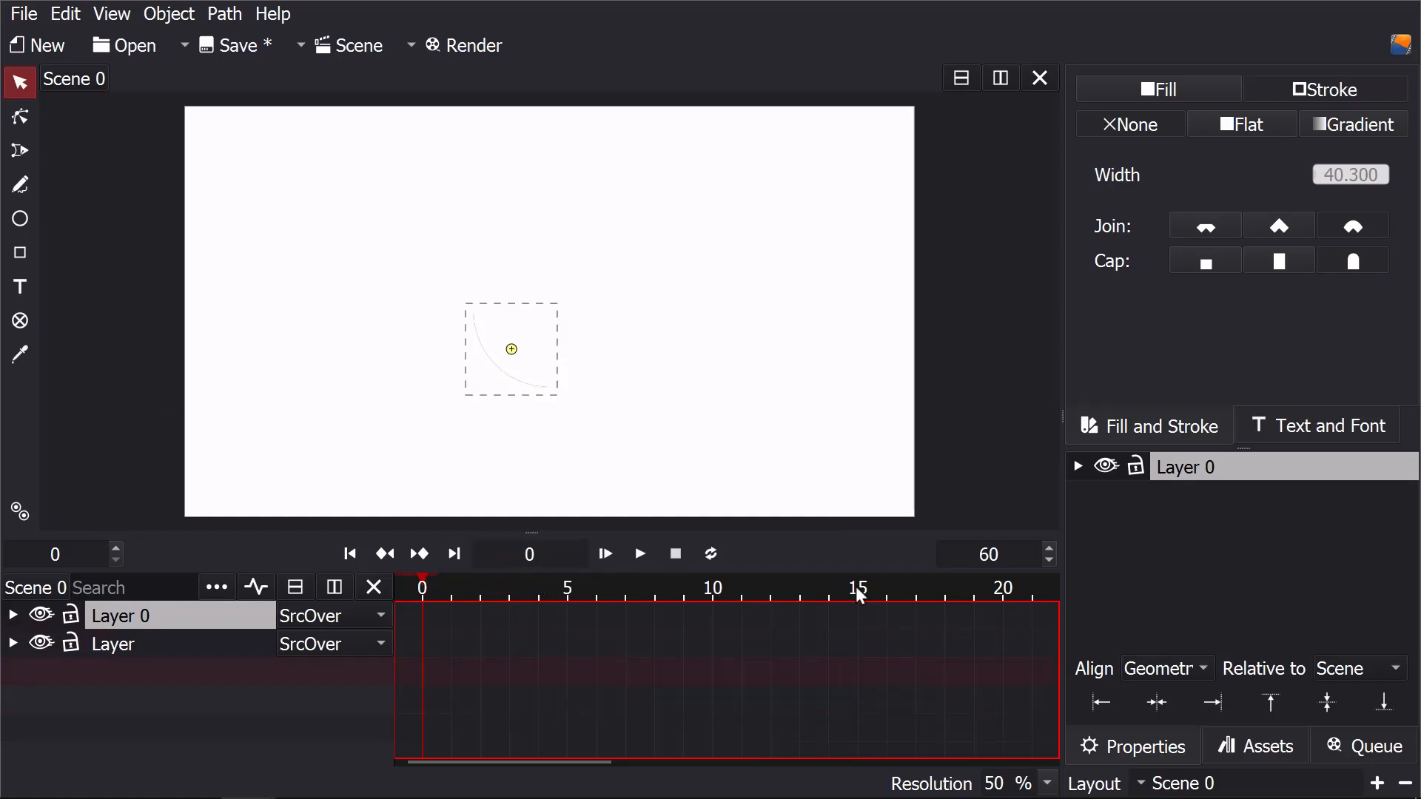
Step: At frame 20, move the duplicated layer 400 along X and flip it horizontally
{"action": "left_click", "coordinate": [1003, 589]}
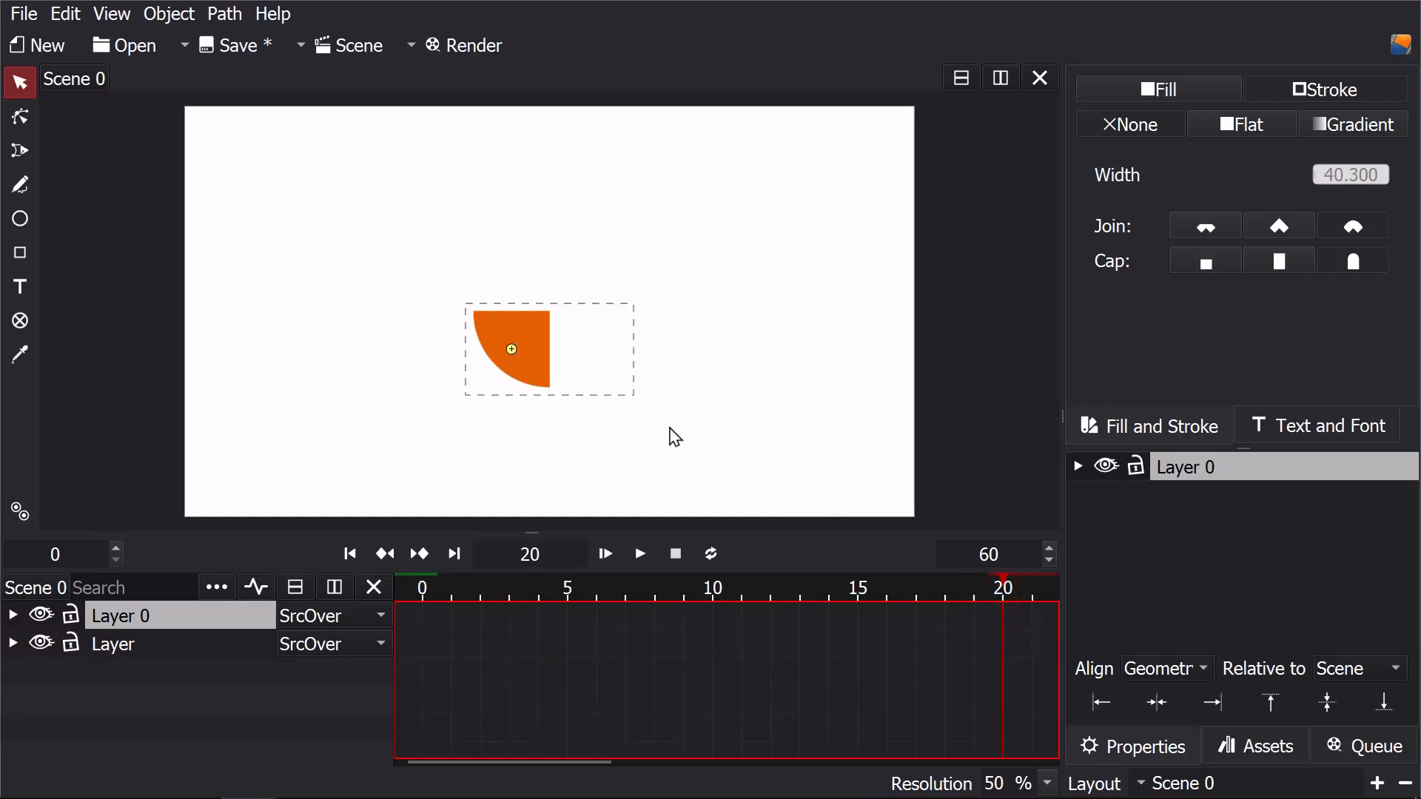
{"action": "left_click_drag", "start_coordinate": [532, 371], "coordinate": [624, 396]}
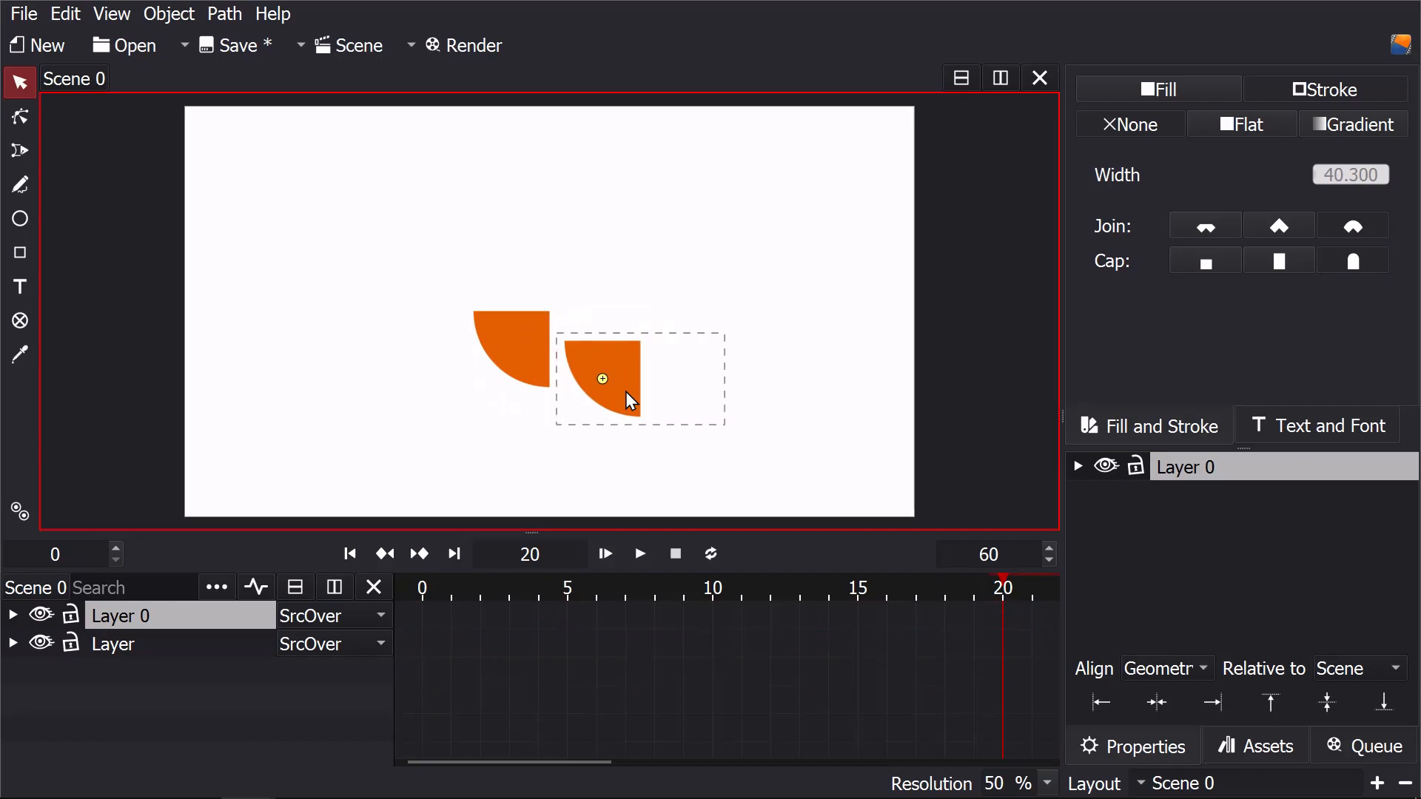
{"action": "key", "text": "ctrl+z"}
{"action": "key", "text": "g"}
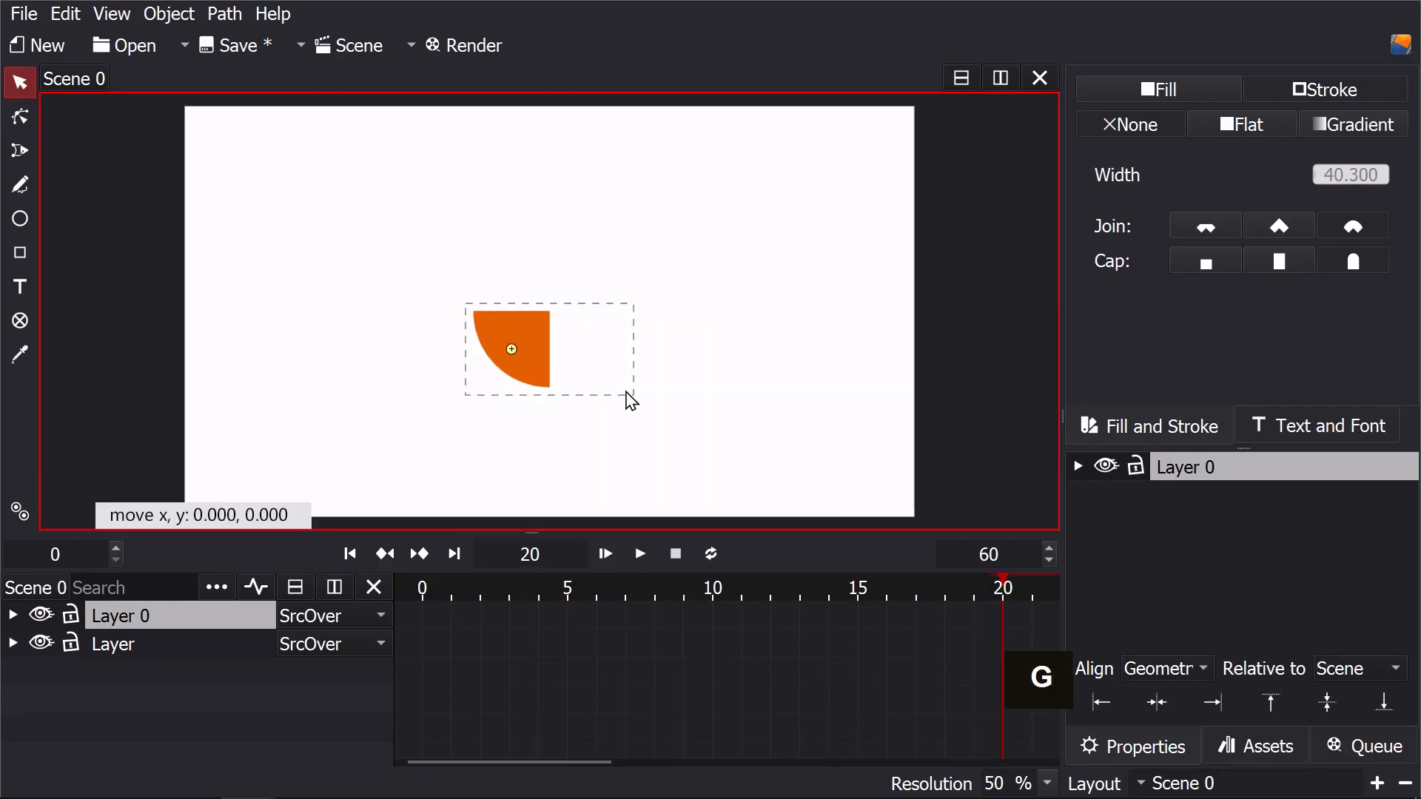
{"action": "type", "text": "x: "}
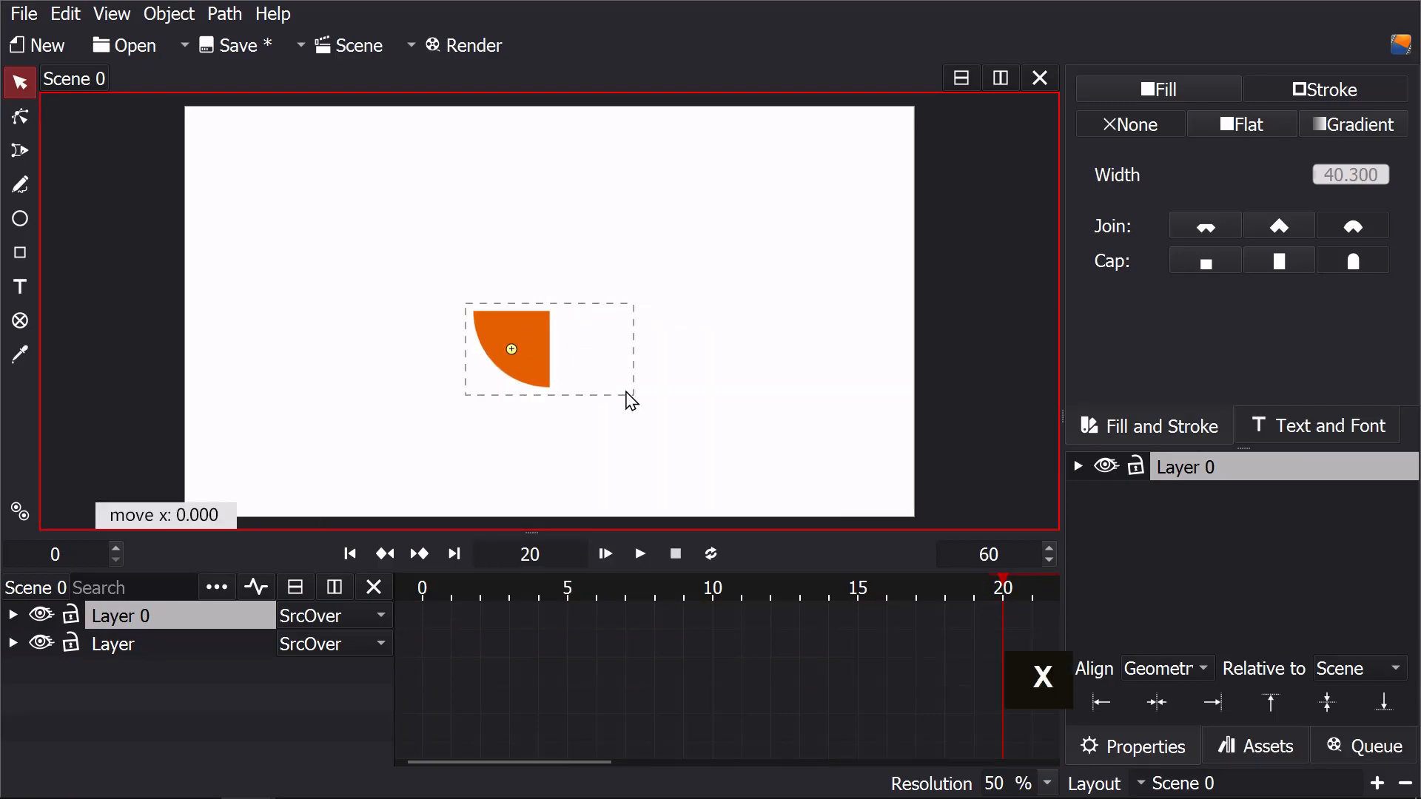
{"action": "type", "text": "400"}
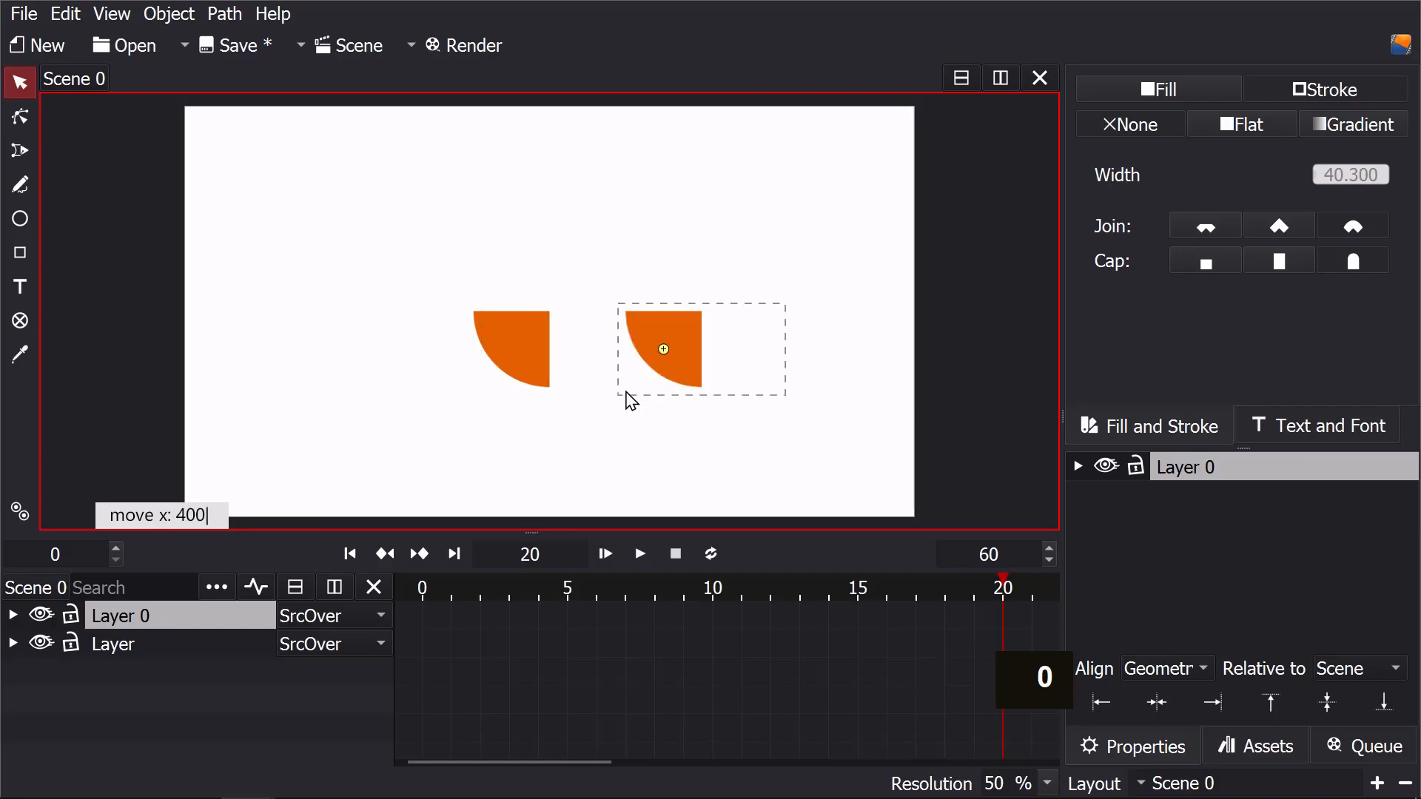
{"action": "key", "text": "Return"}
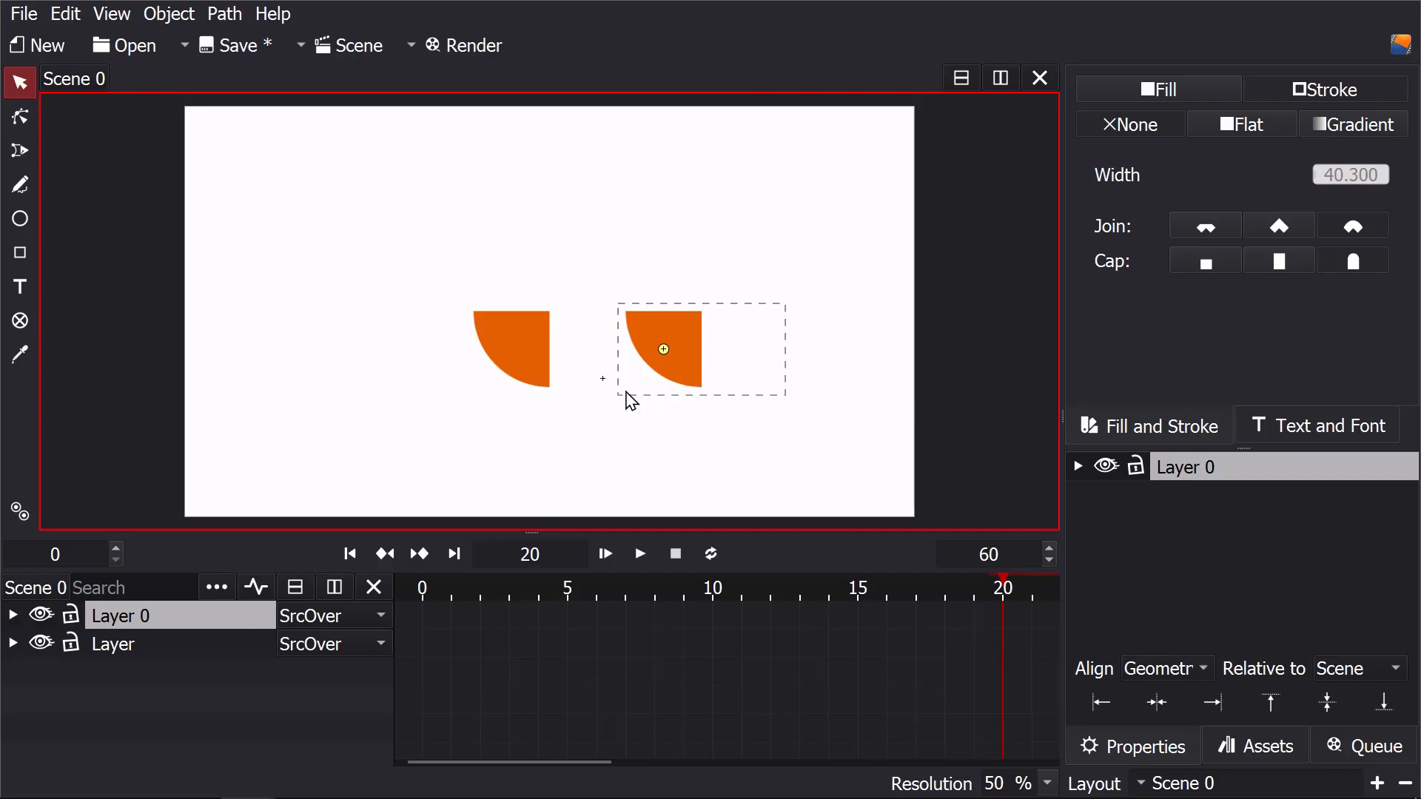
{"action": "key", "text": "h"}
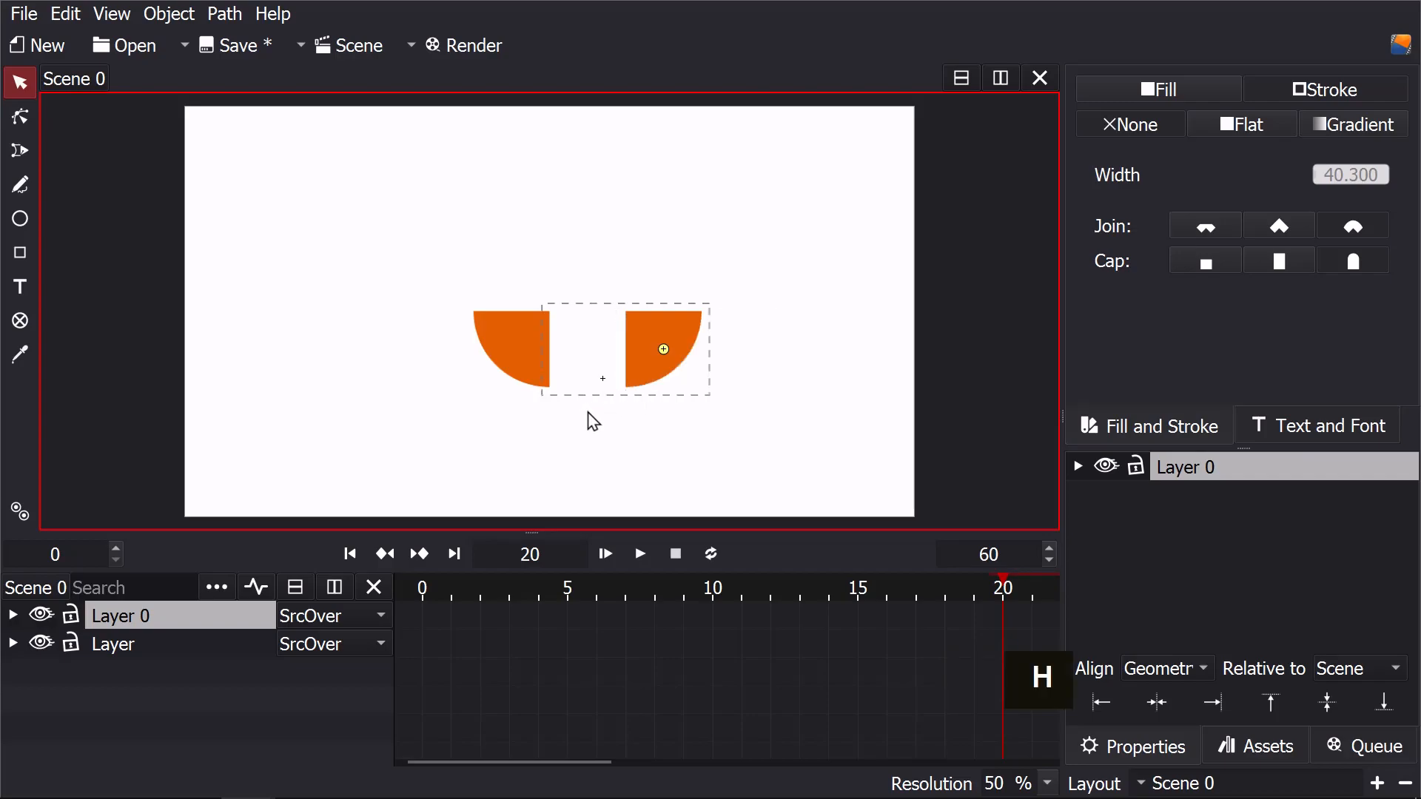
Step: Duplicate the original layer again and move this copy 200 along both X and Y
{"action": "left_click", "coordinate": [144, 650]}
{"action": "right_click", "coordinate": [201, 647]}
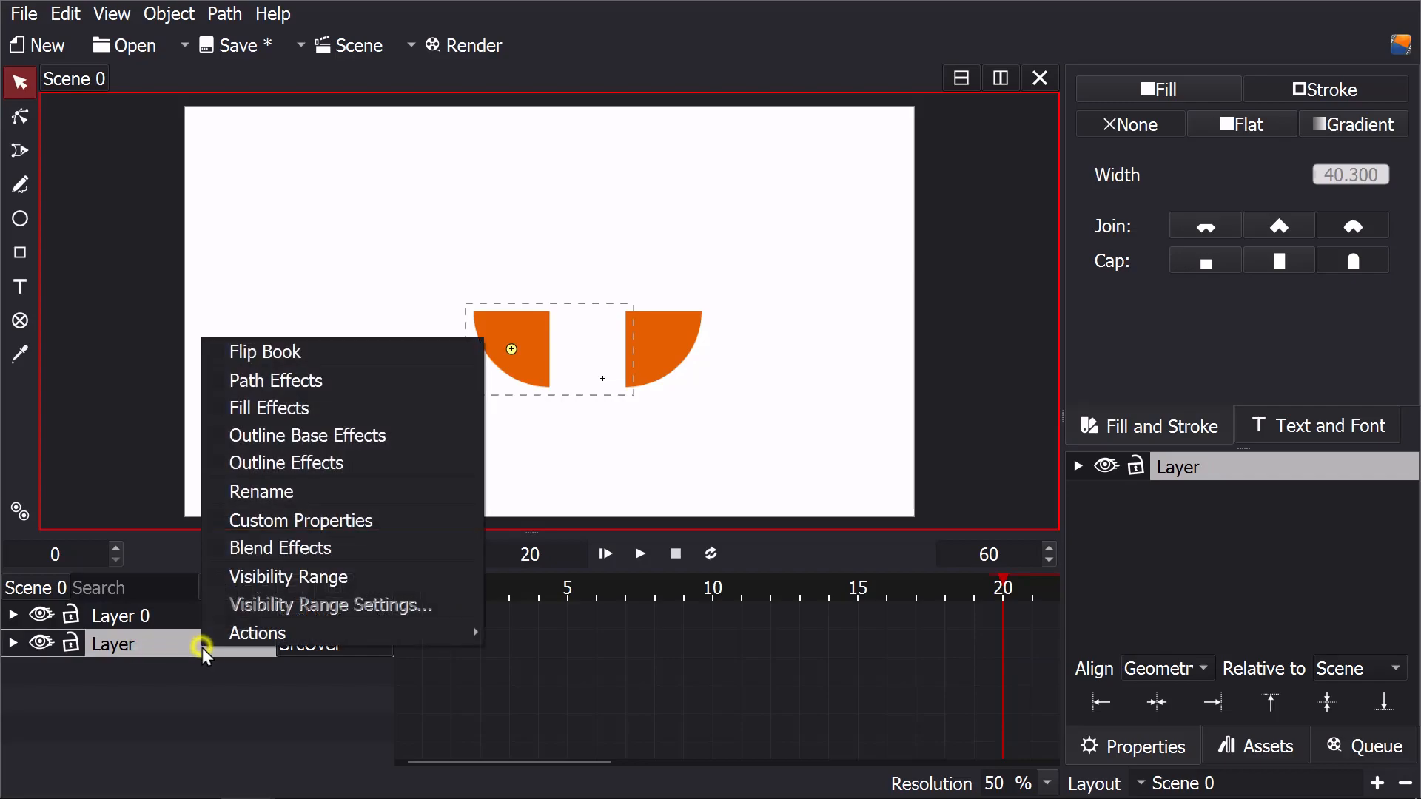
{"action": "mouse_move", "coordinate": [241, 635]}
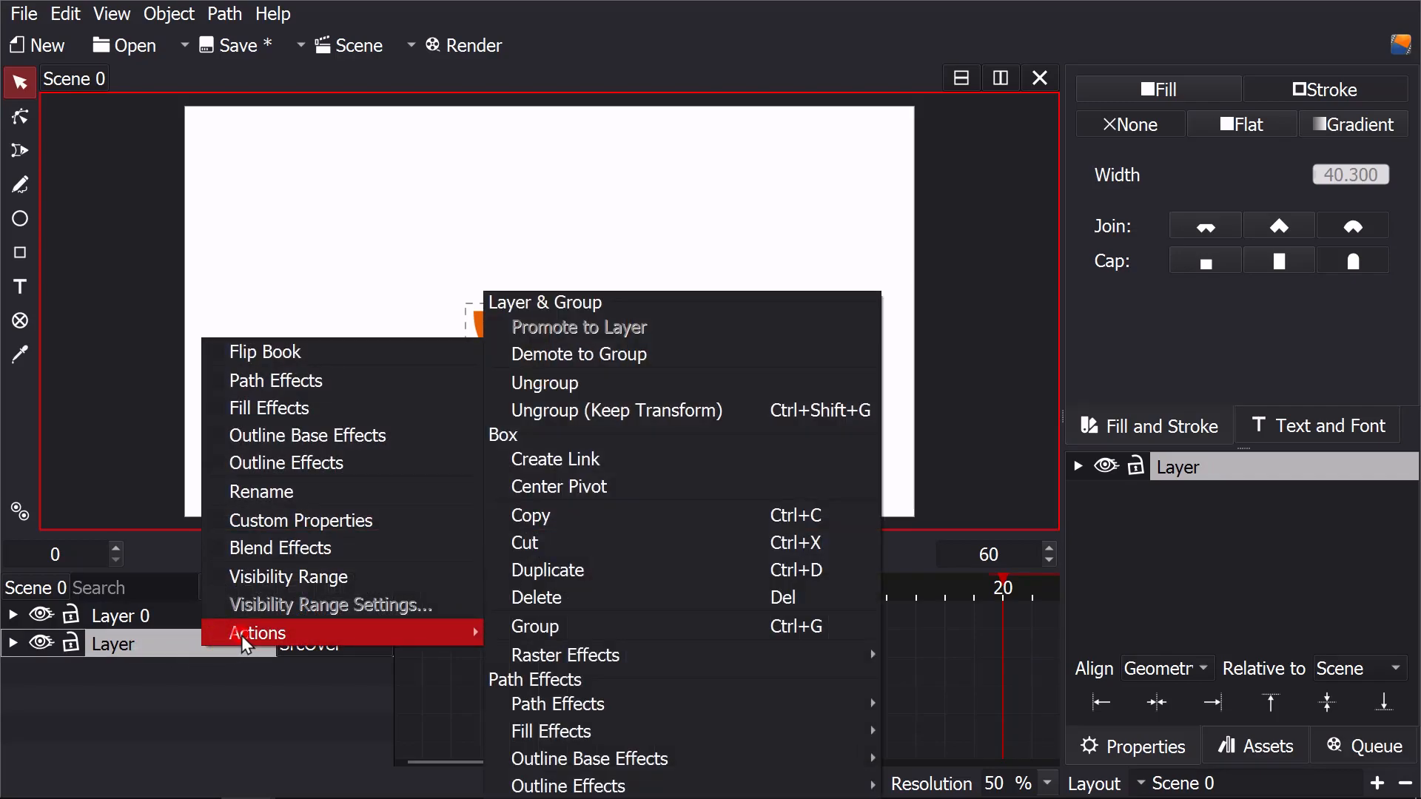
{"action": "left_click", "coordinate": [531, 574]}
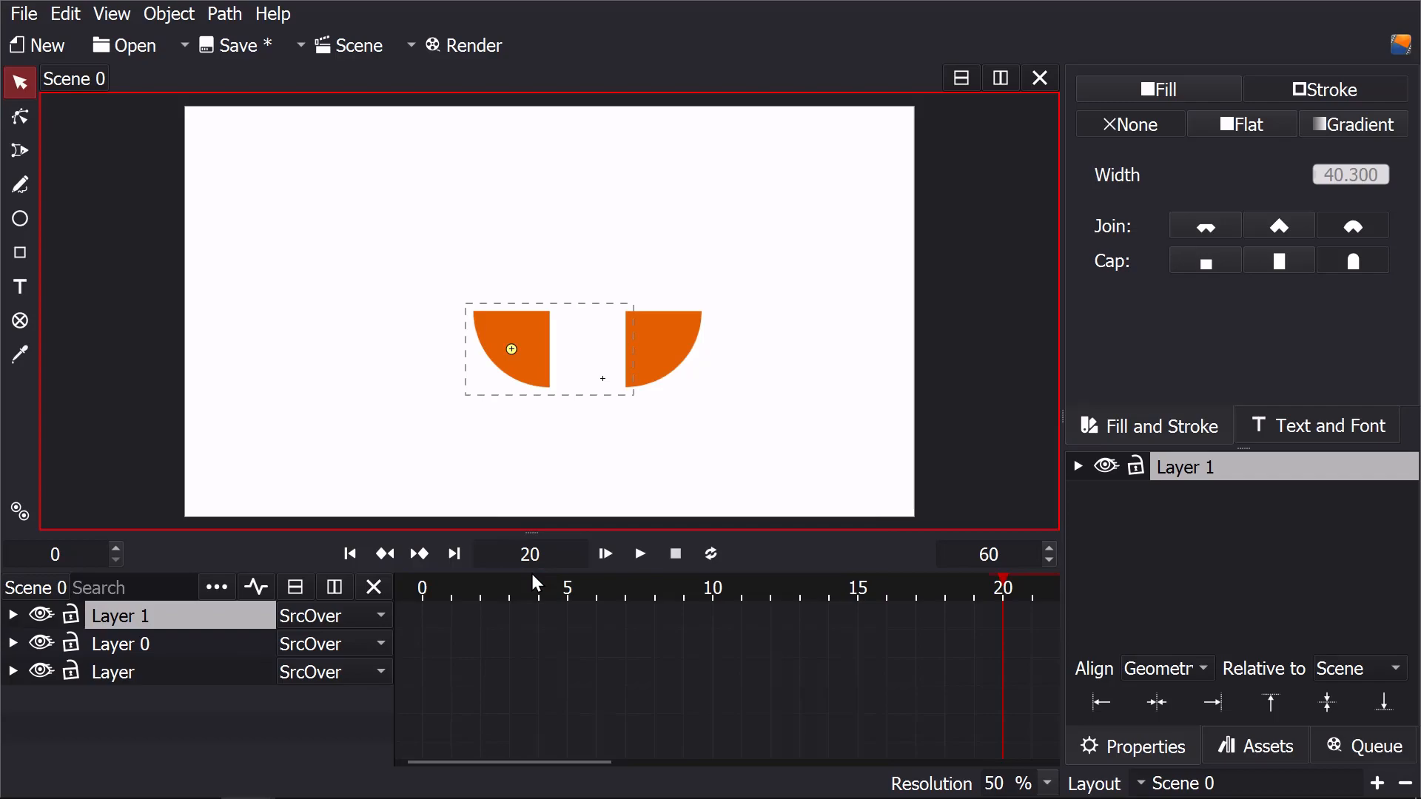
{"action": "key", "text": "g"}
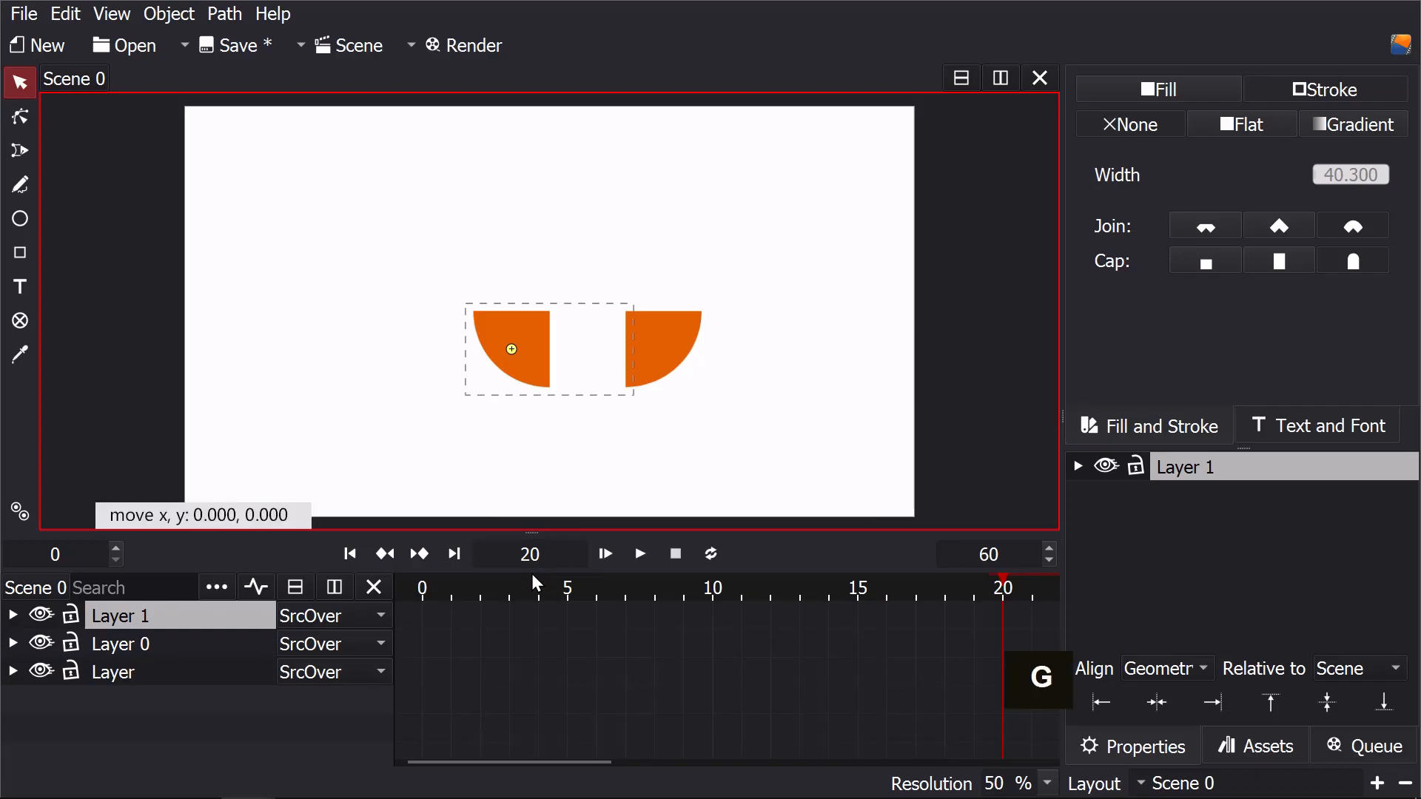
{"action": "type", "text": "200"}
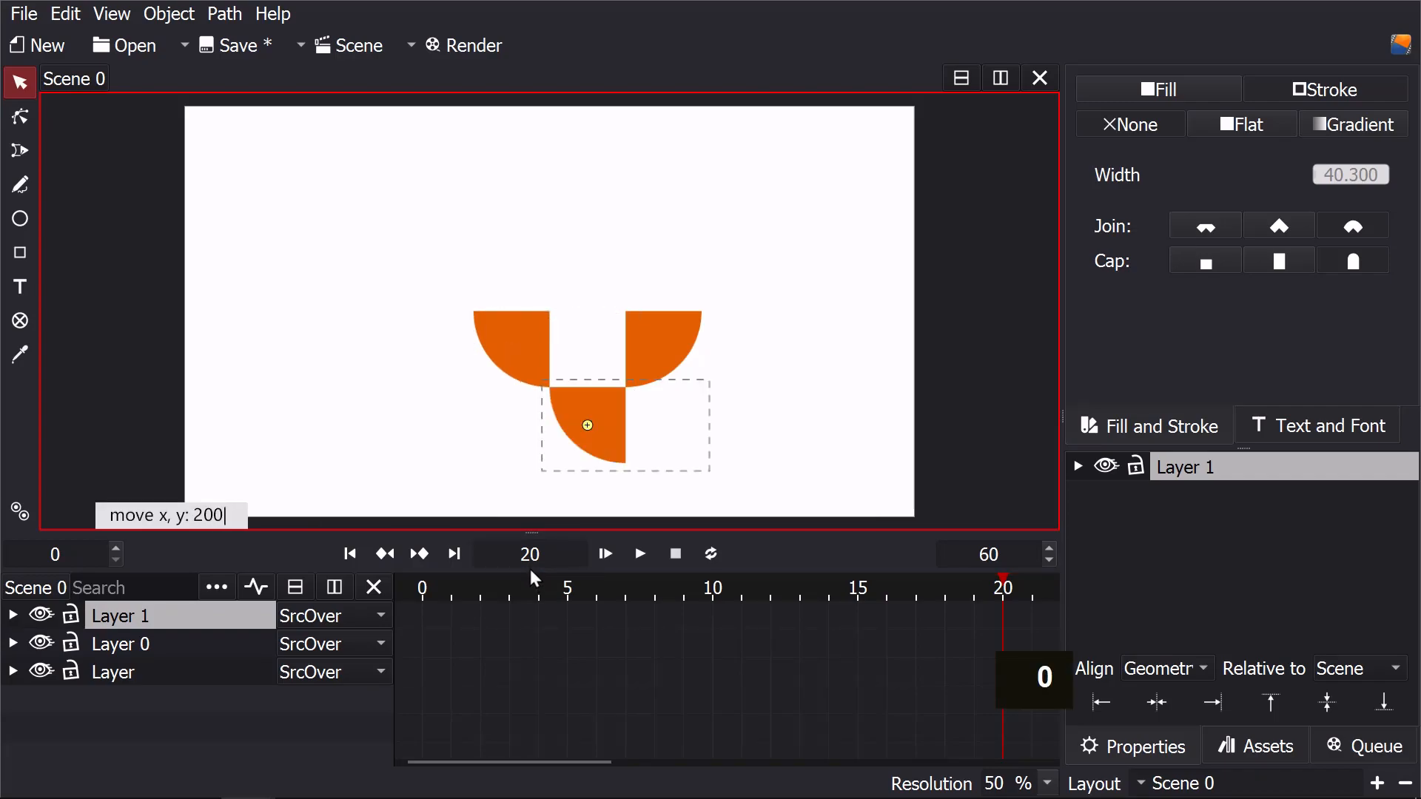
{"action": "key", "text": "Return"}
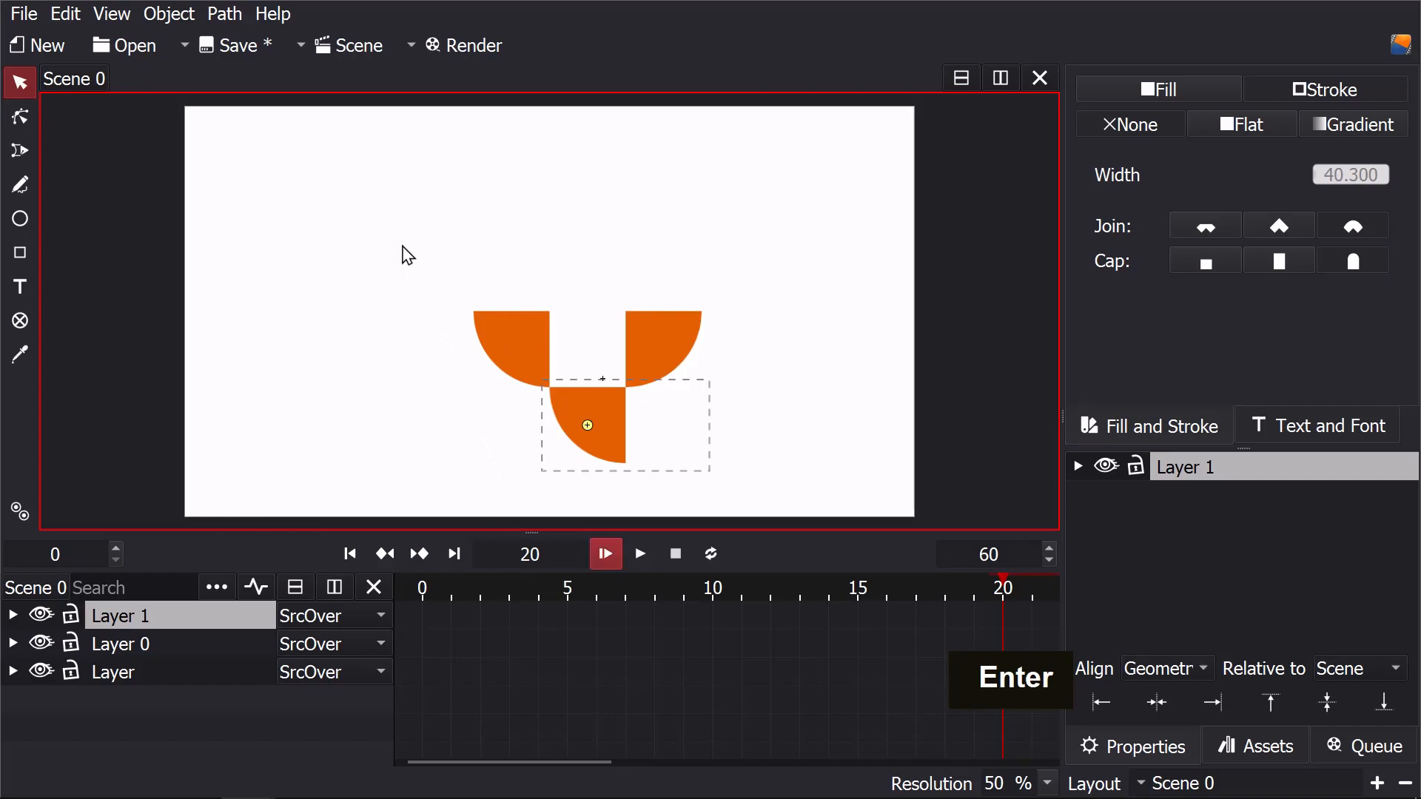
Step: Group all three quarter-circle layers and centre the group horizontally and vertically relative to the scene
{"action": "left_click_drag", "start_coordinate": [384, 199], "coordinate": [817, 506]}
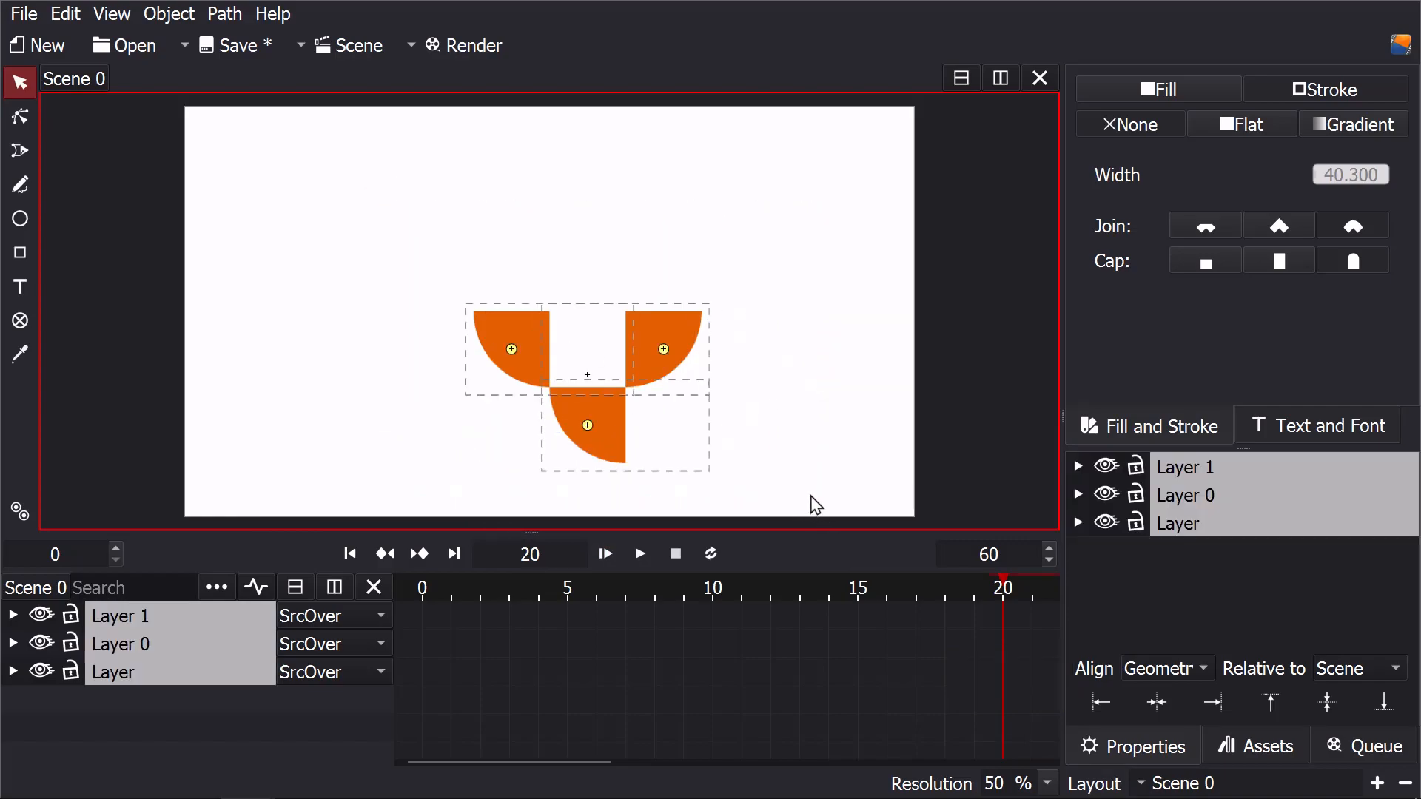
{"action": "right_click", "coordinate": [676, 340]}
{"action": "left_click", "coordinate": [711, 335]}
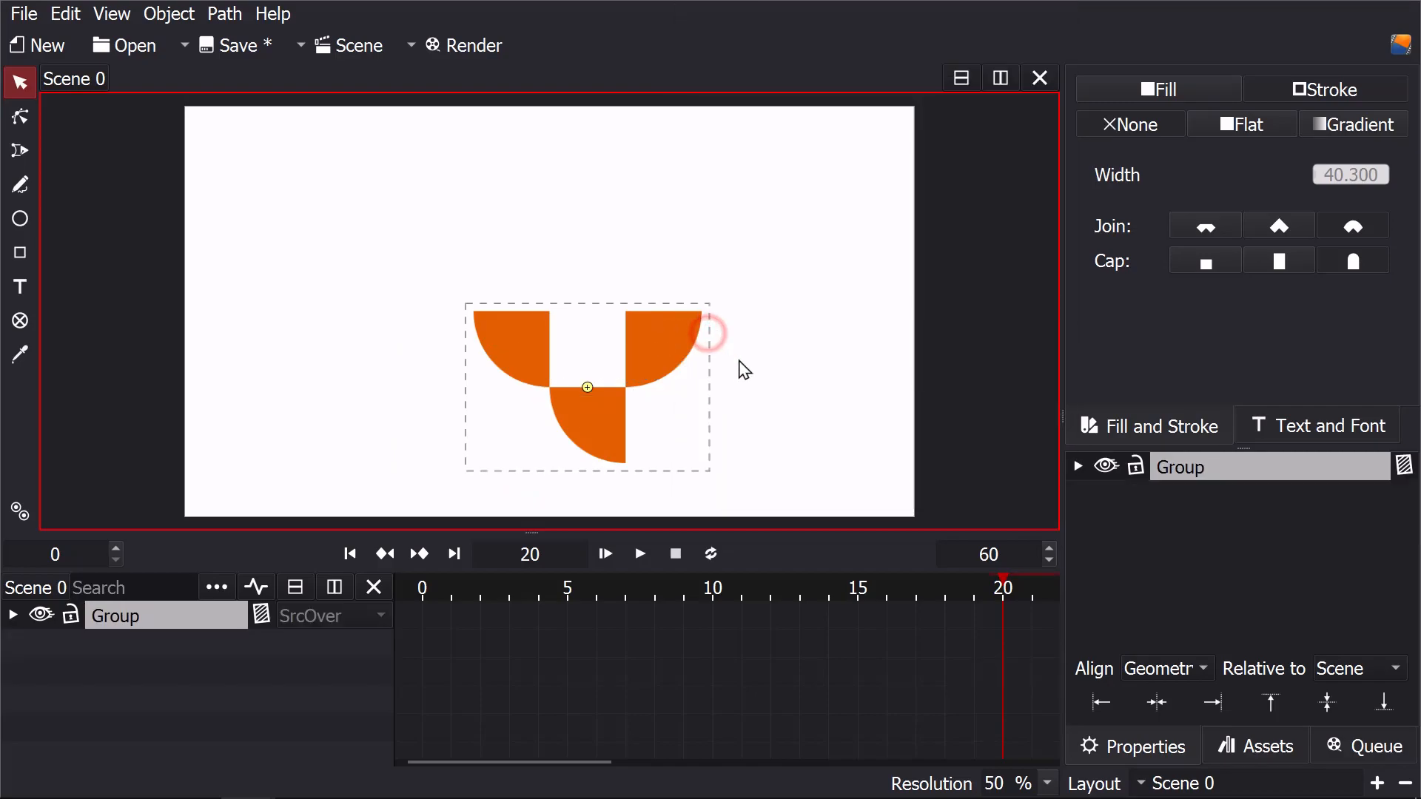
{"action": "left_click", "coordinate": [1153, 711]}
{"action": "left_click", "coordinate": [1329, 704]}
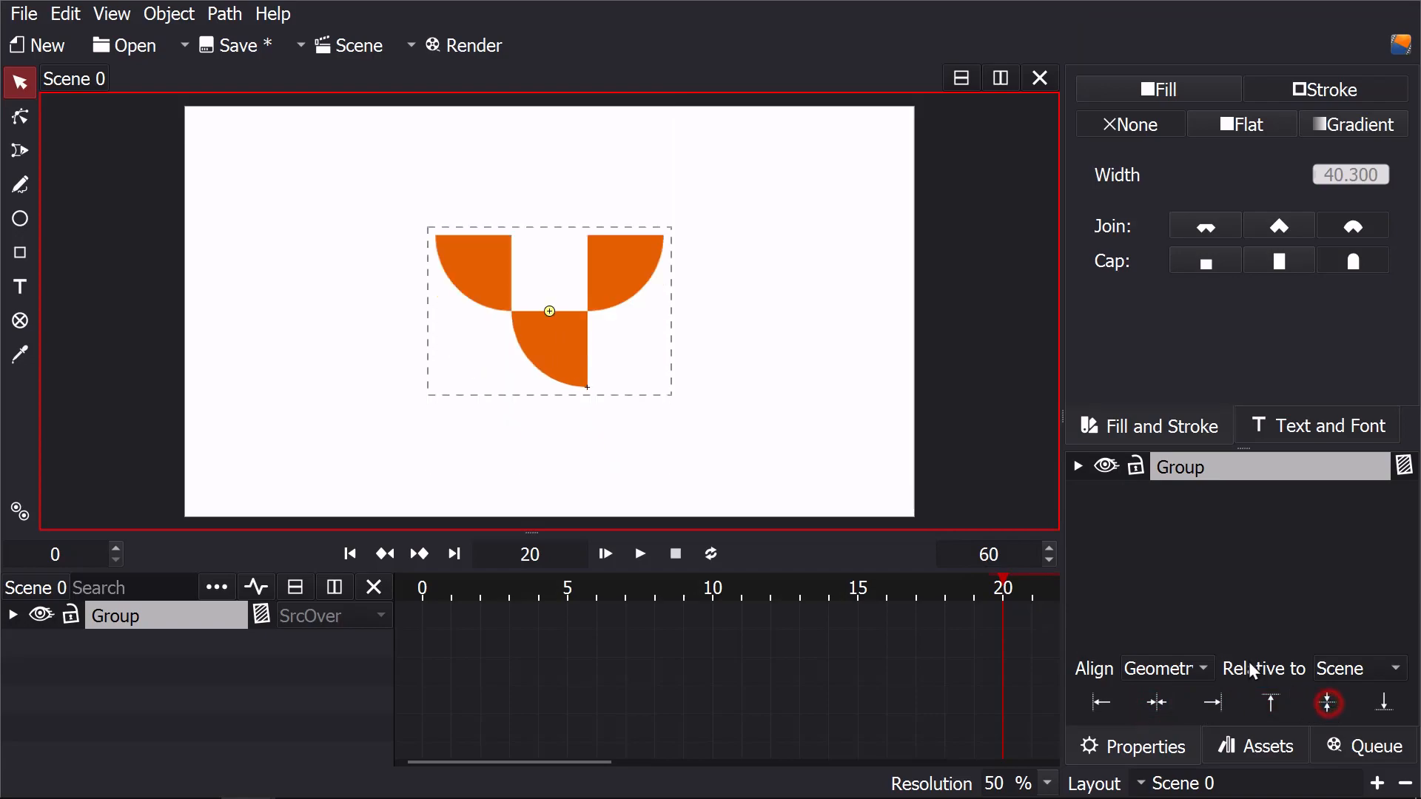
Step: Move the centred group 50 along the Y axis
{"action": "left_click", "coordinate": [833, 439]}
{"action": "left_click_drag", "start_coordinate": [845, 463], "coordinate": [354, 164]}
{"action": "type", "text": "gy"}
{"action": "type", "text": "50"}
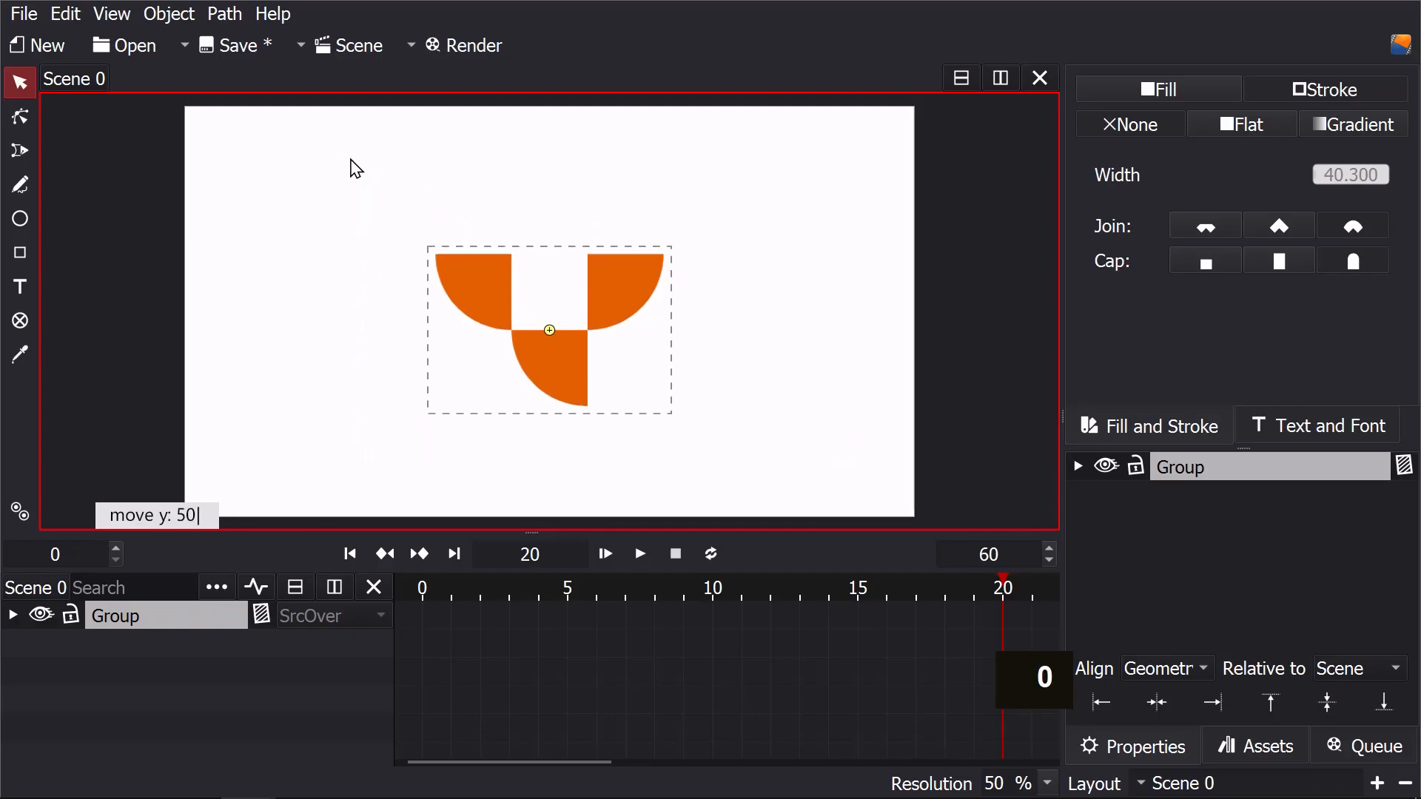
{"action": "key", "text": "Return"}
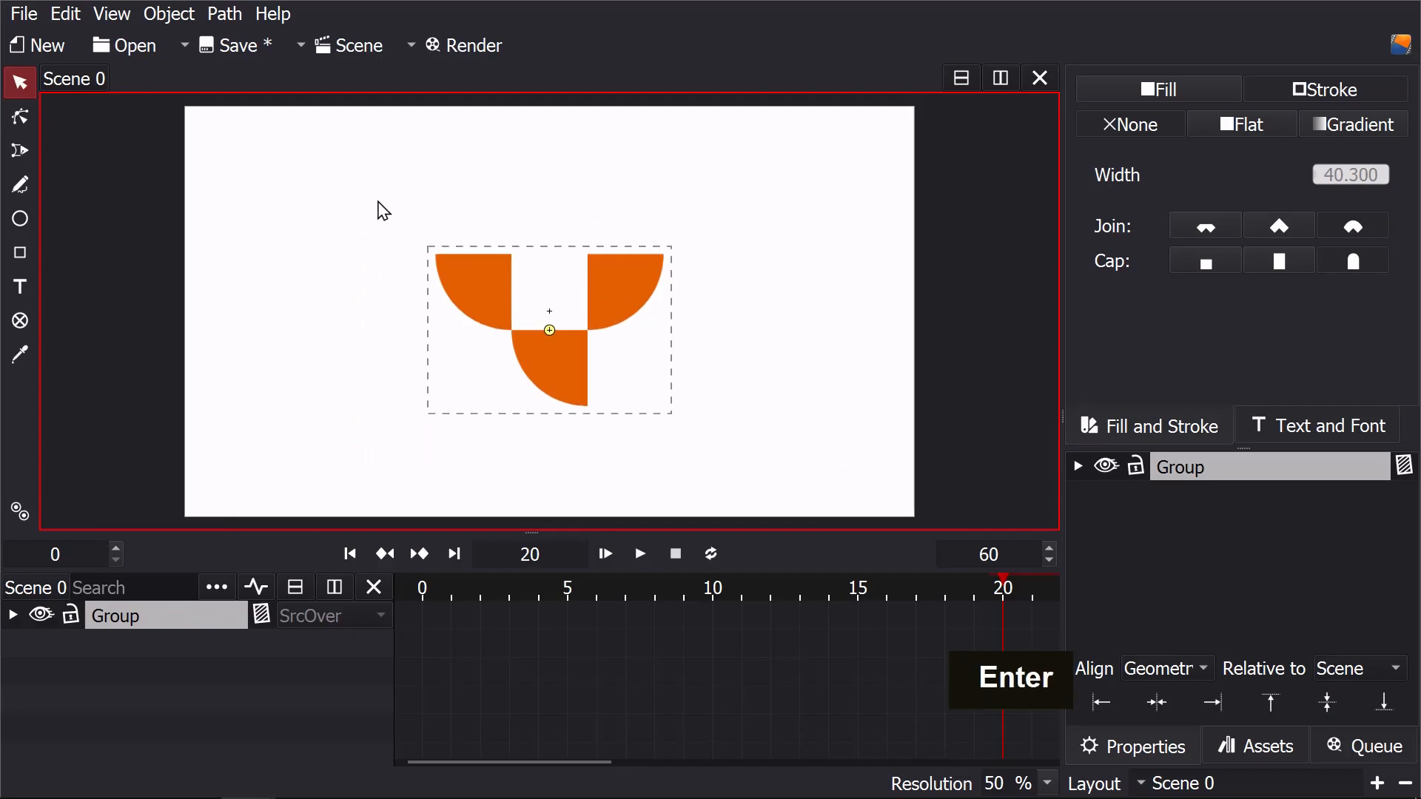
Step: Preview the reveal animation of the three grouped quarter circles from the first frame
{"action": "left_click", "coordinate": [603, 553]}
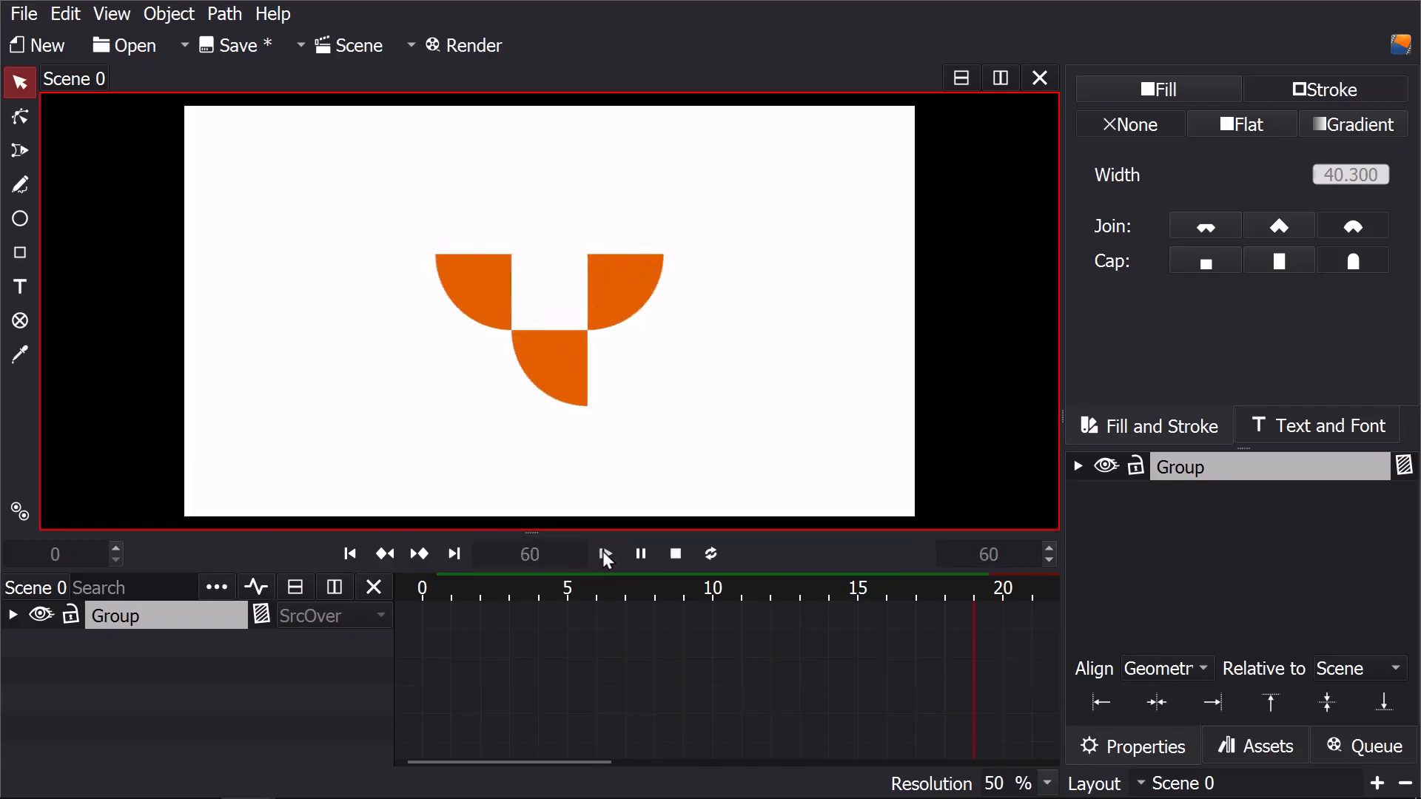
{"action": "left_click", "coordinate": [605, 555]}
{"action": "left_click", "coordinate": [603, 555]}
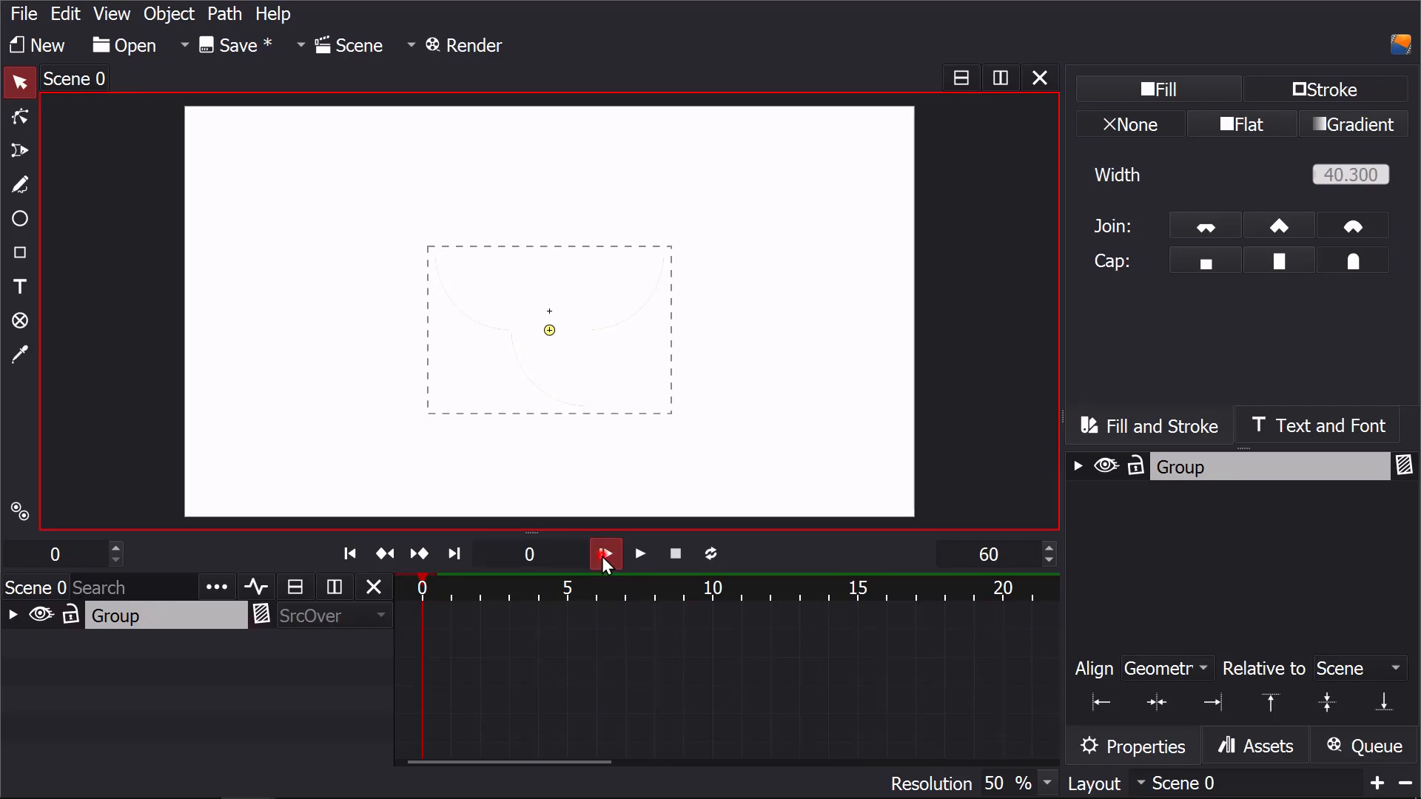